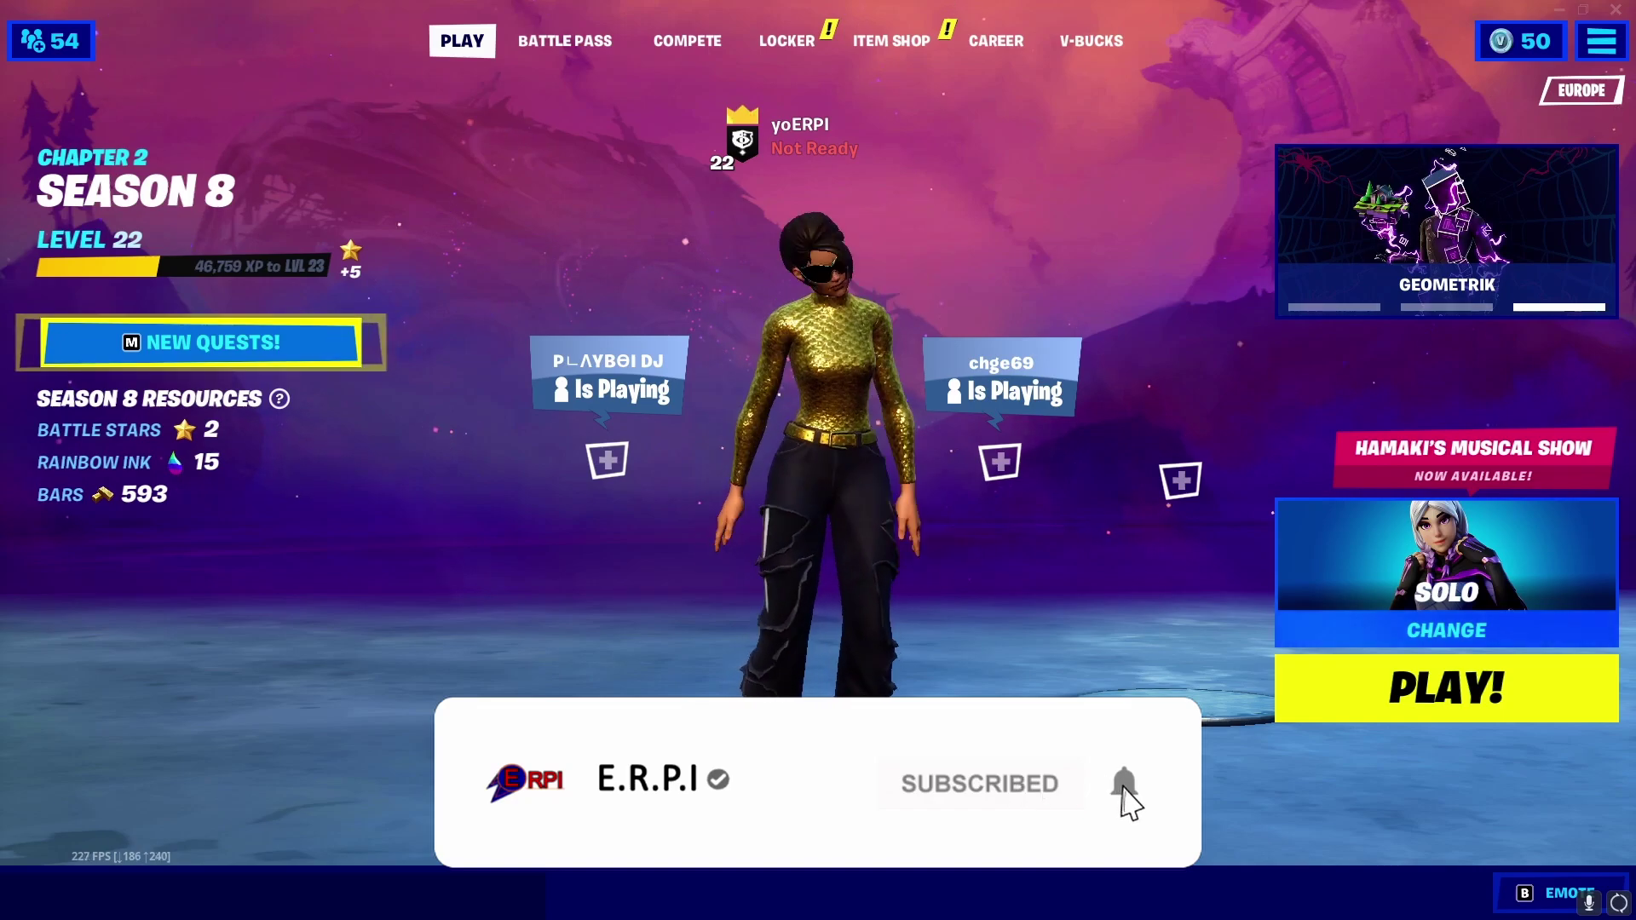
- Enter YOERPI as the supported creator in the Support a Creator dialog and accept it
{"action": "type", "text": "YOERPI"}
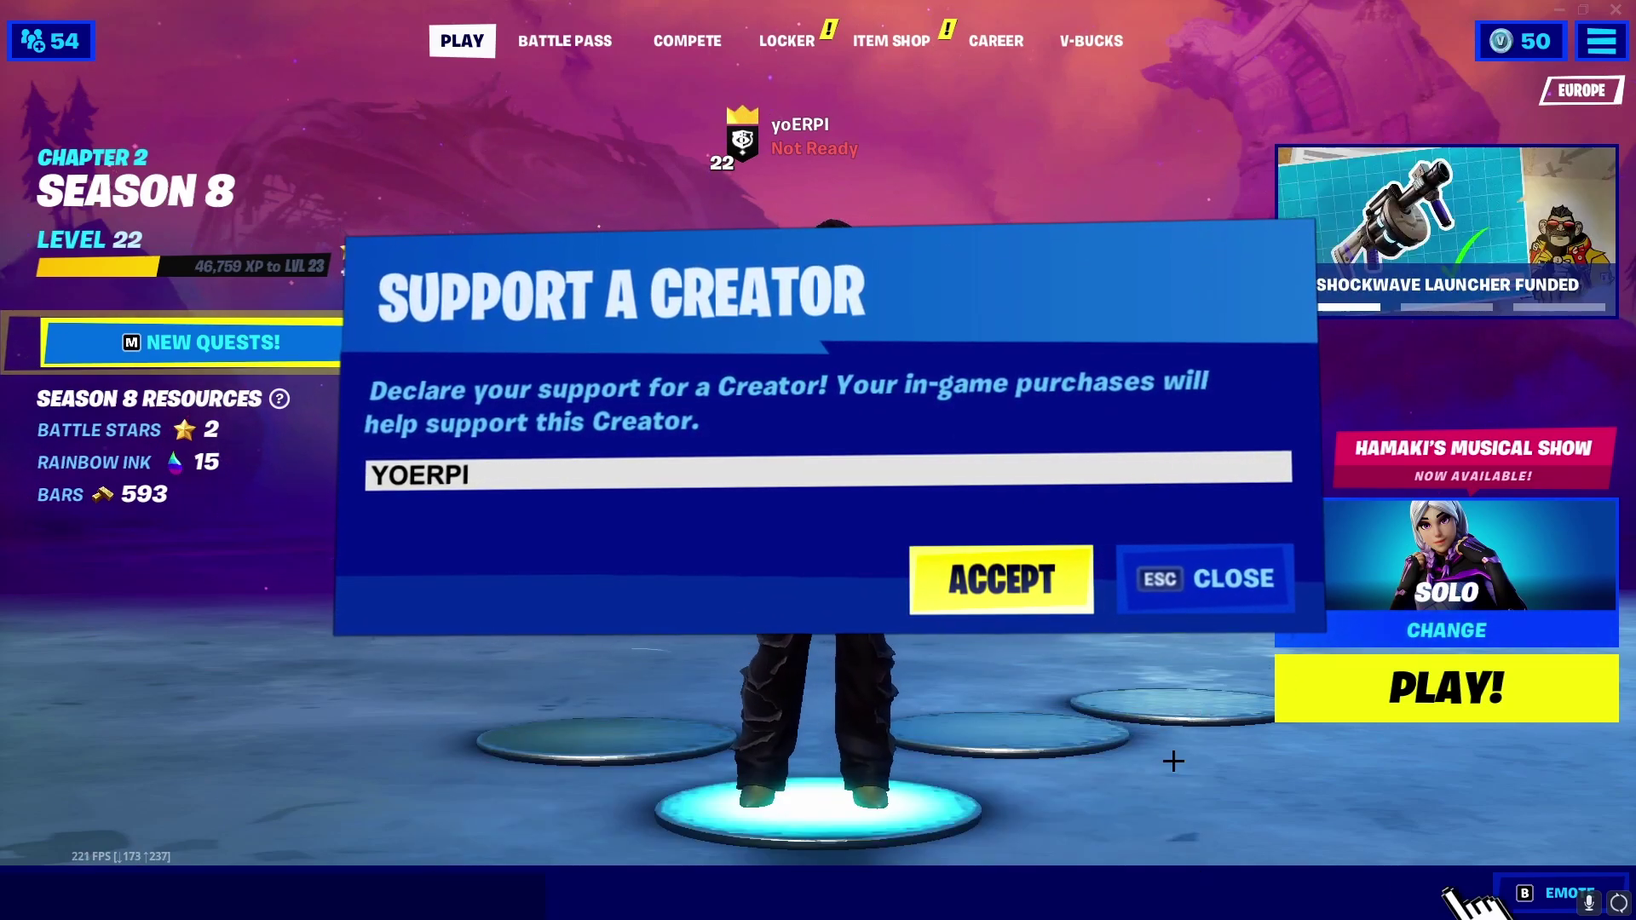
{"action": "left_click", "coordinate": [1006, 579]}
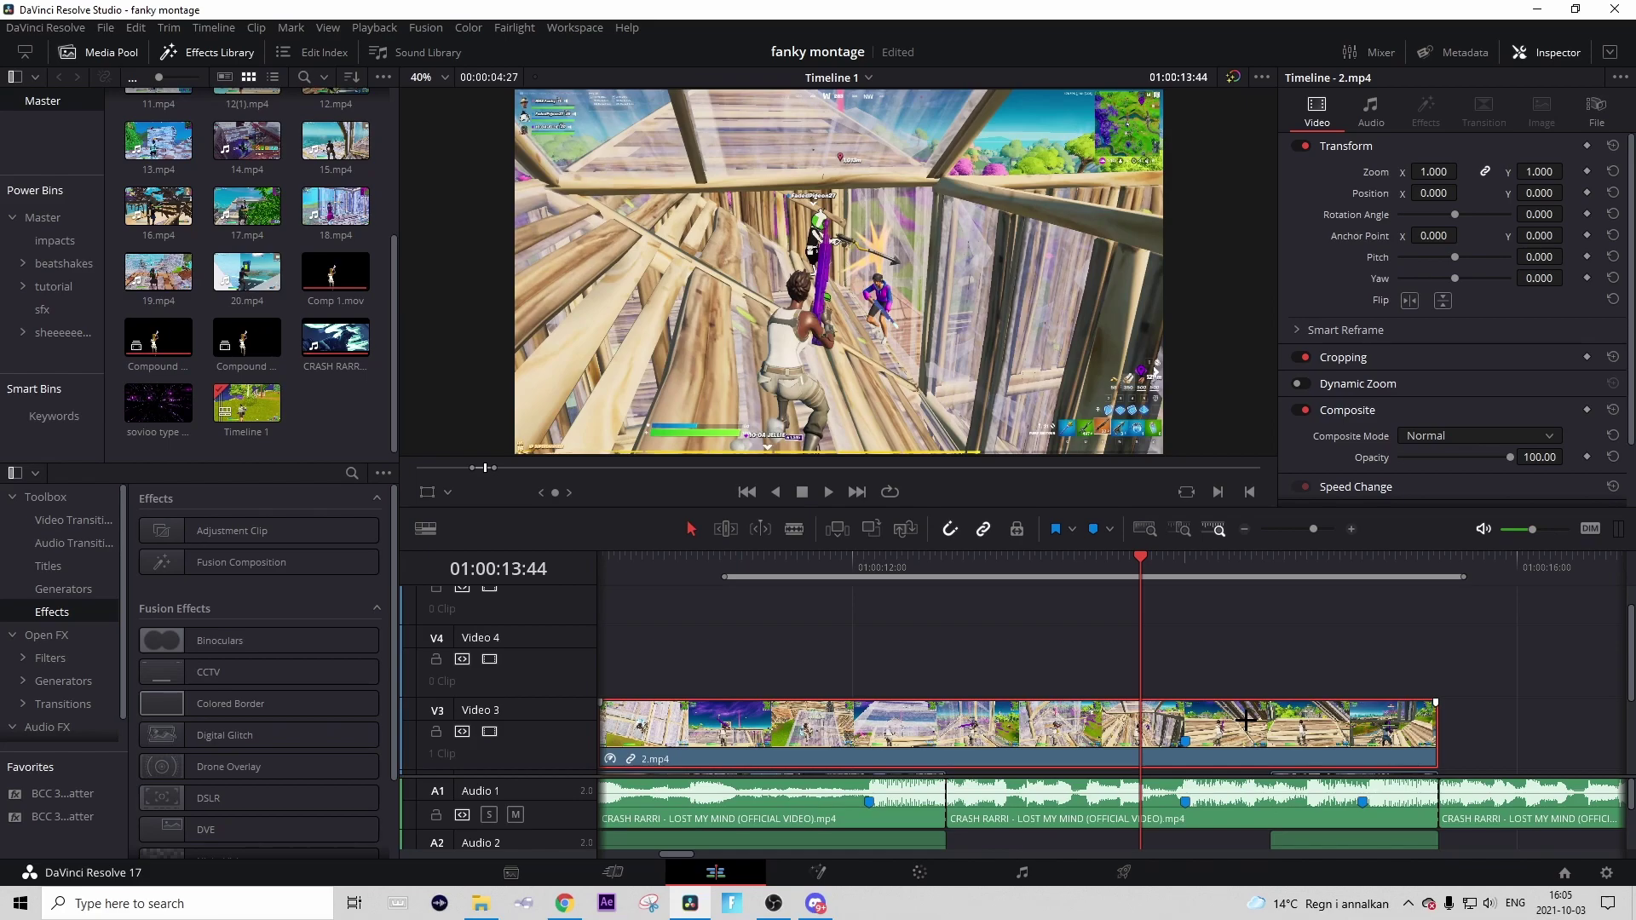
- Split the 2.mp4 clip on Video 3 at its marker, at timecode 01:00:14:00
{"action": "left_click", "coordinate": [1299, 655]}
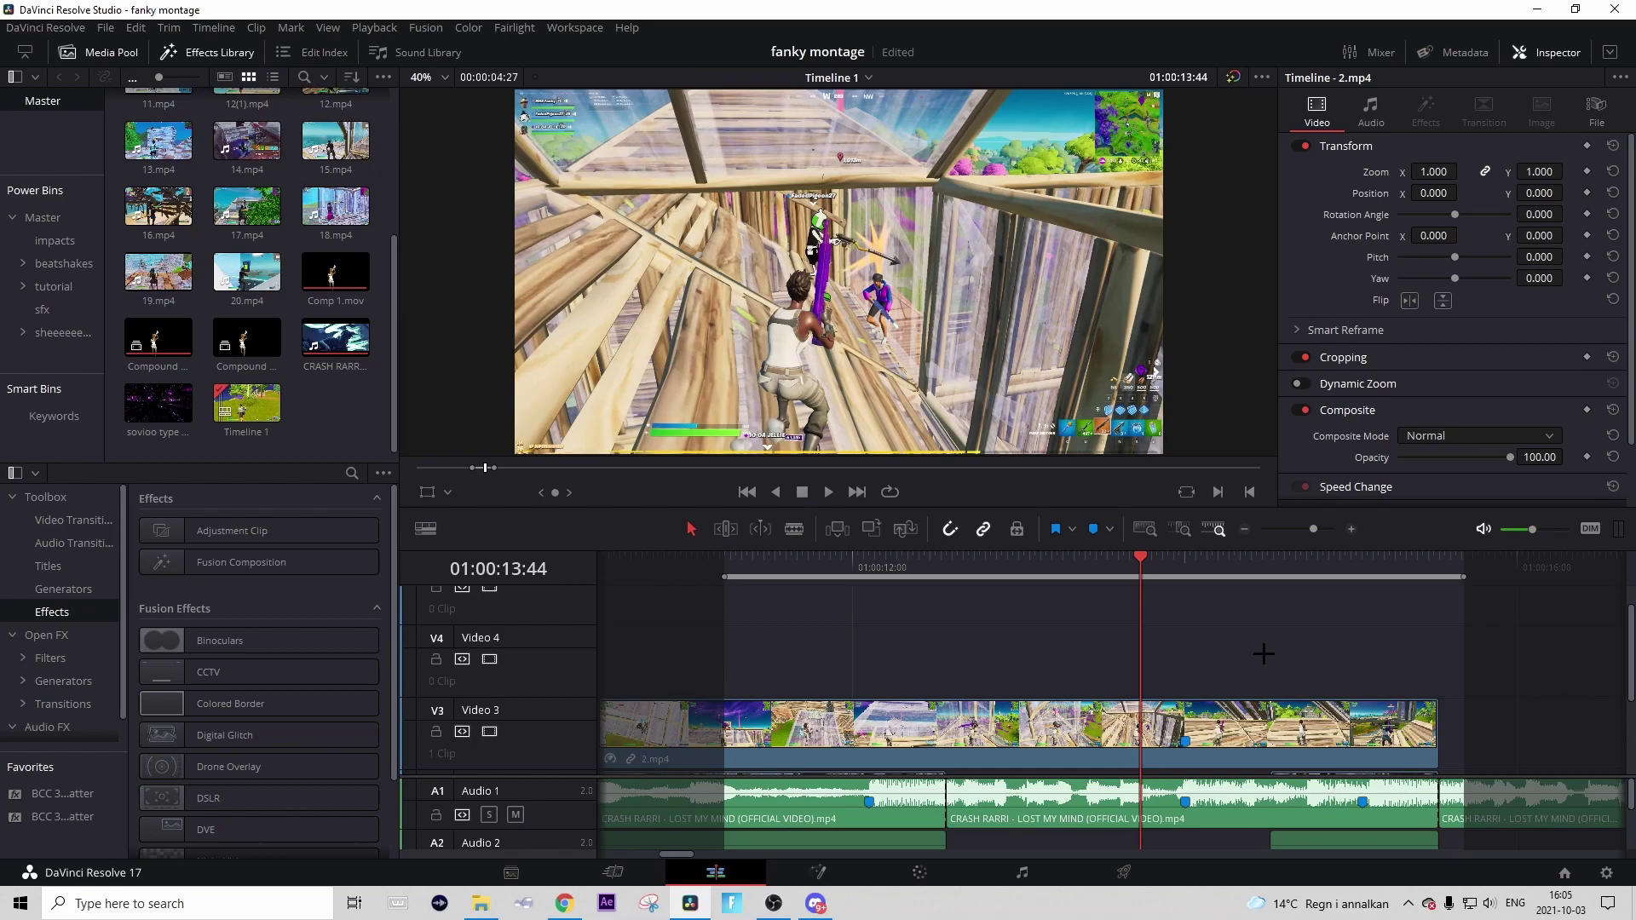
{"action": "scroll", "coordinate": [1270, 648], "scroll_direction": "down", "scroll_amount": 3}
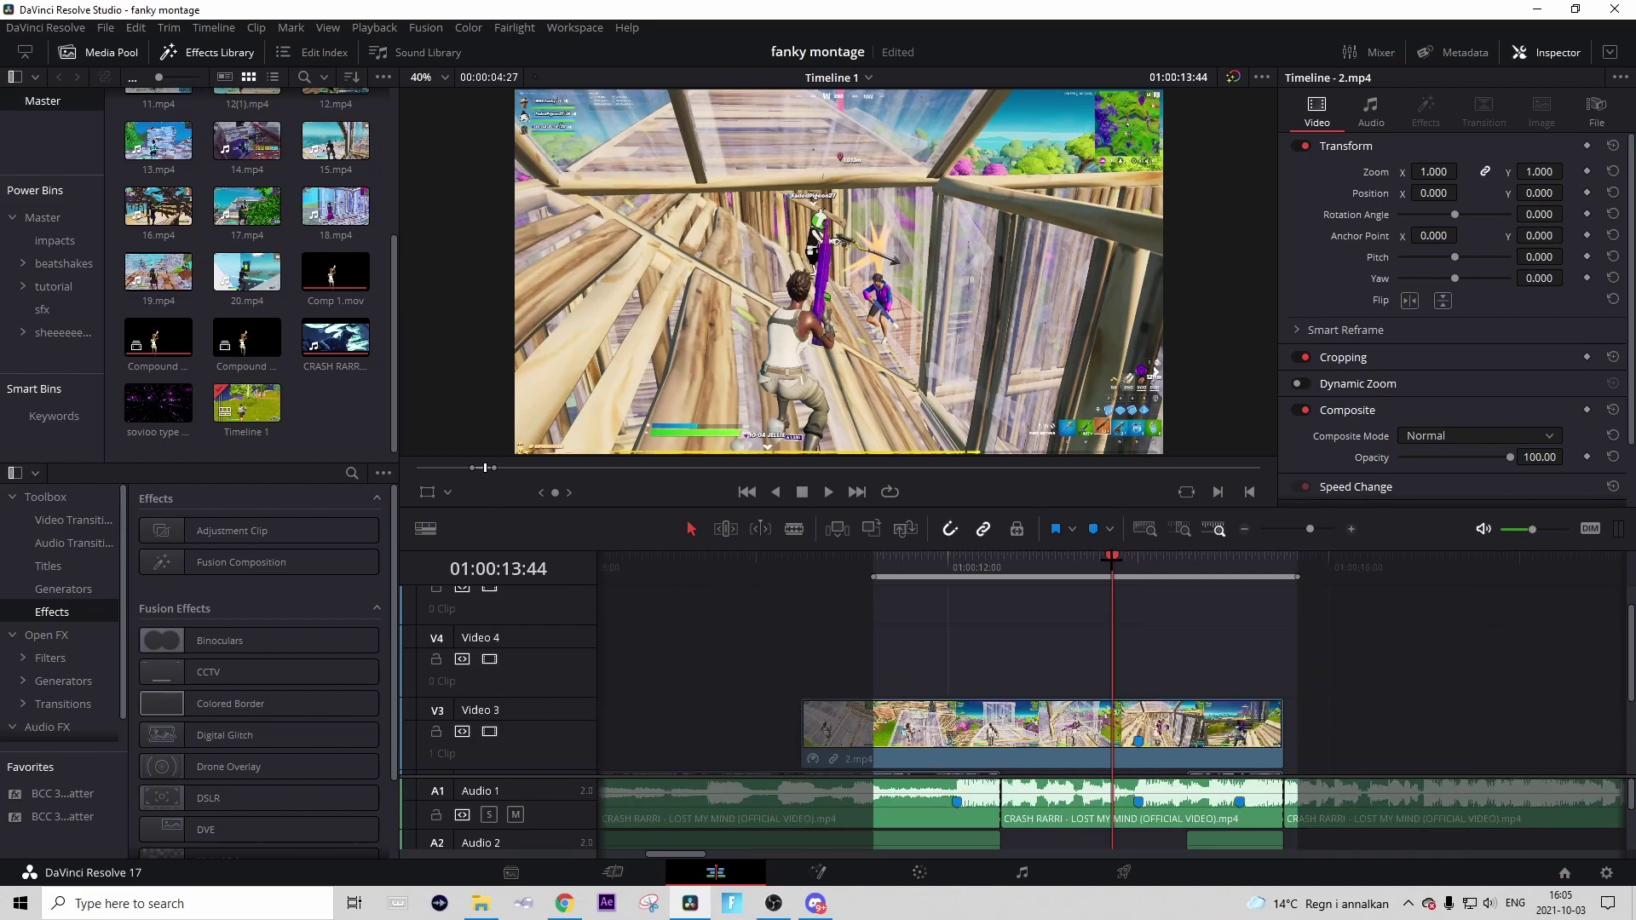
{"action": "left_click", "coordinate": [1352, 529]}
{"action": "left_click", "coordinate": [1164, 570]}
{"action": "key", "text": "Left"}
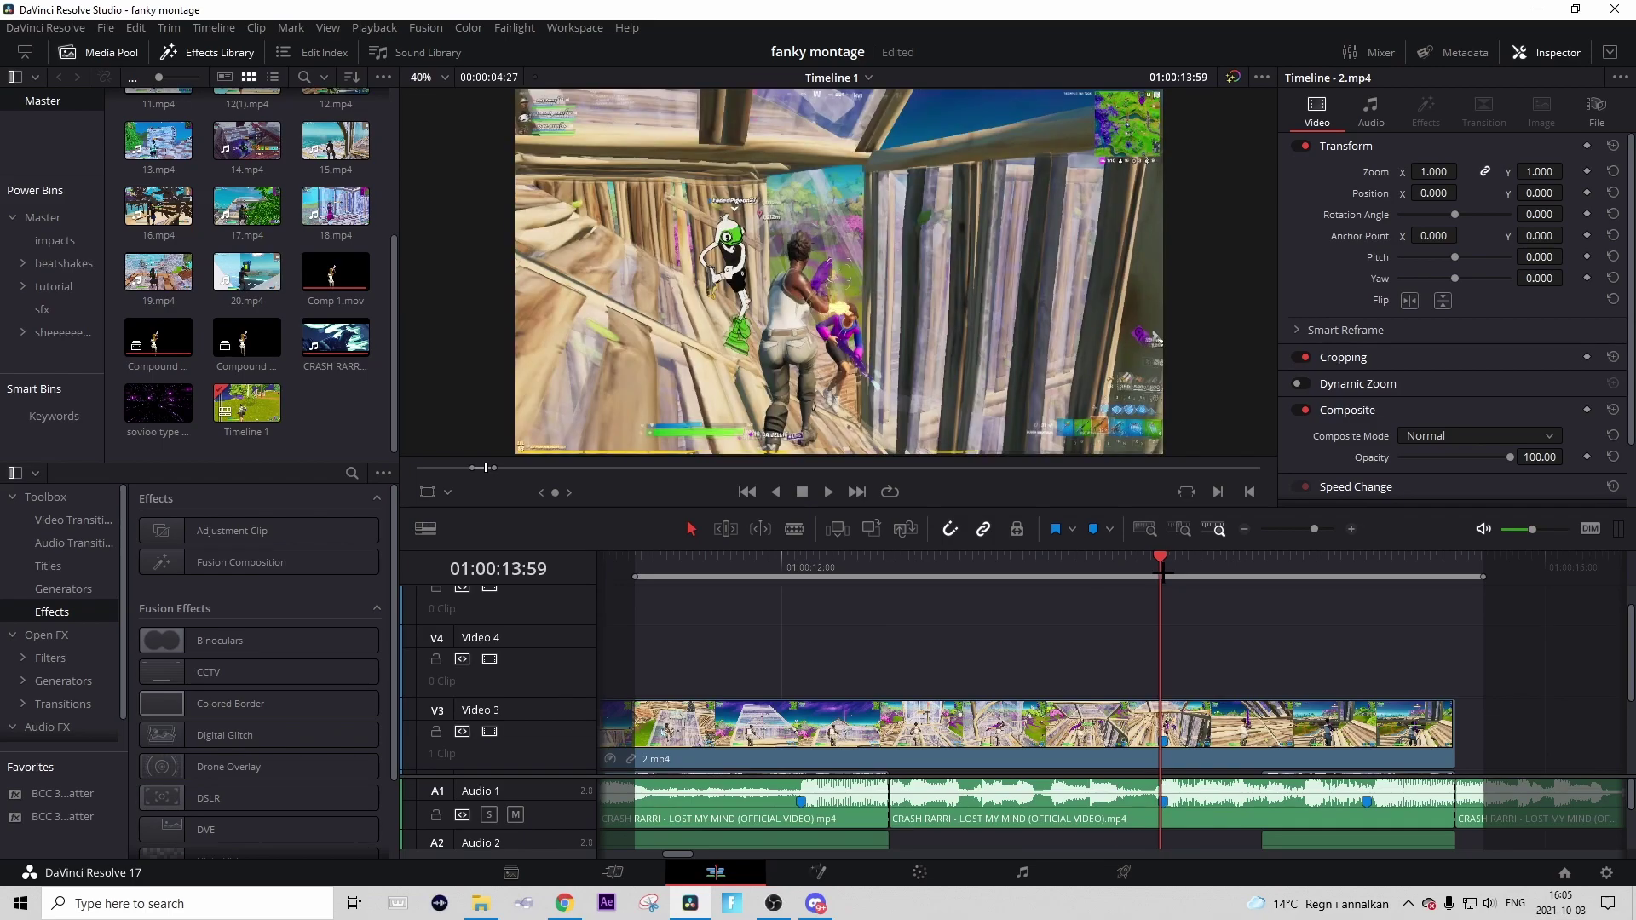
{"action": "left_click_drag", "start_coordinate": [1163, 573], "coordinate": [1163, 568]}
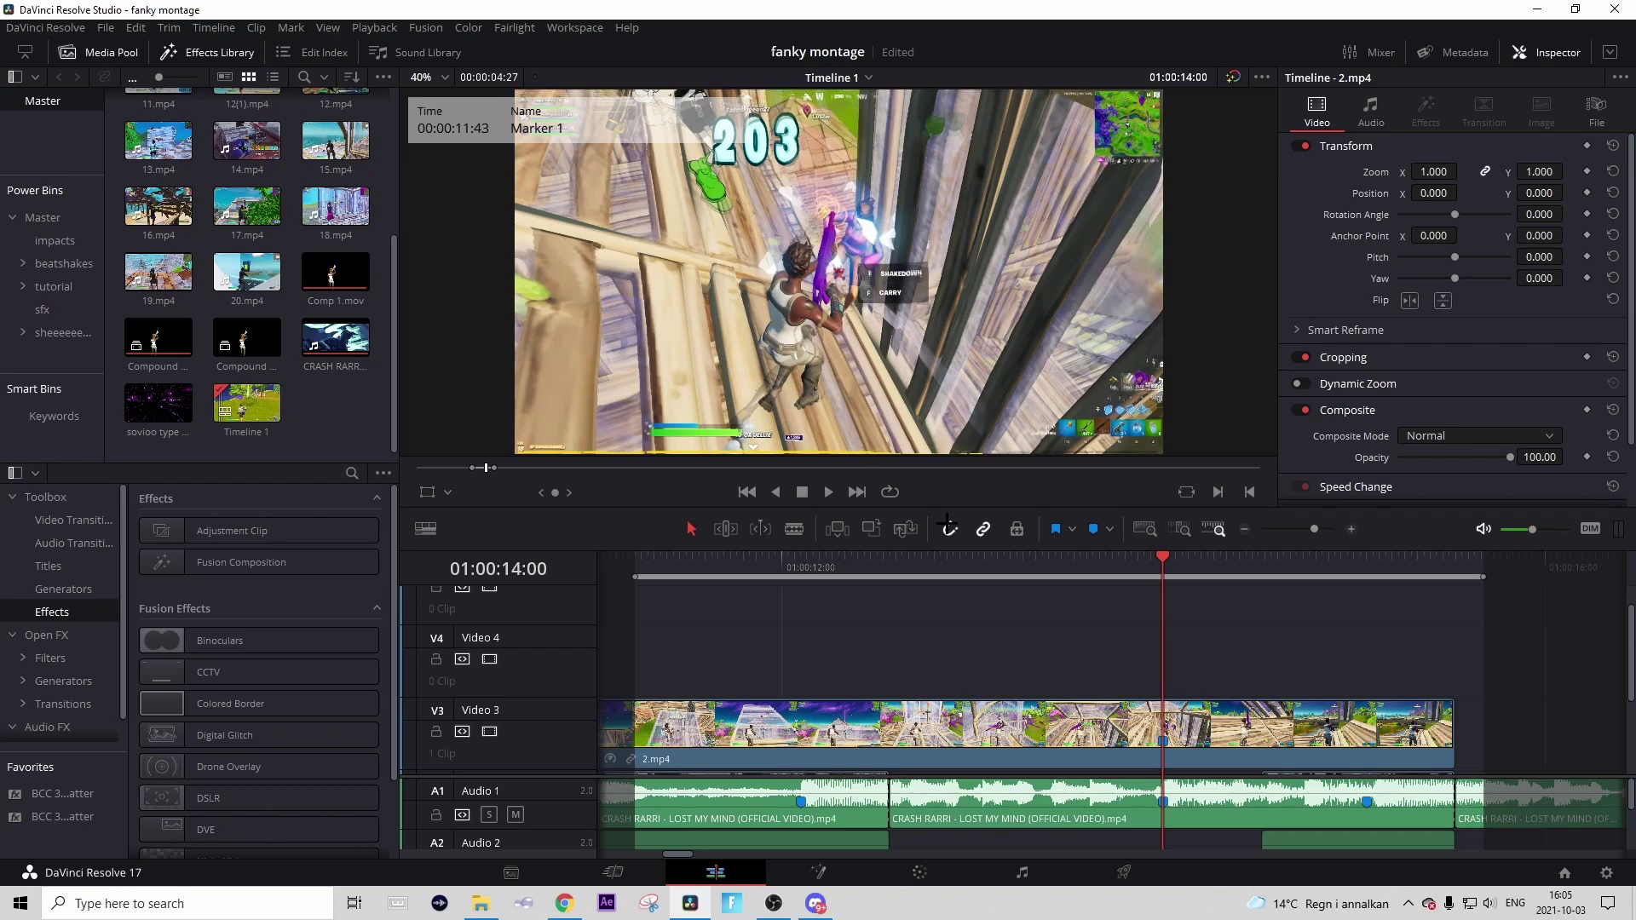
{"action": "left_click", "coordinate": [914, 716]}
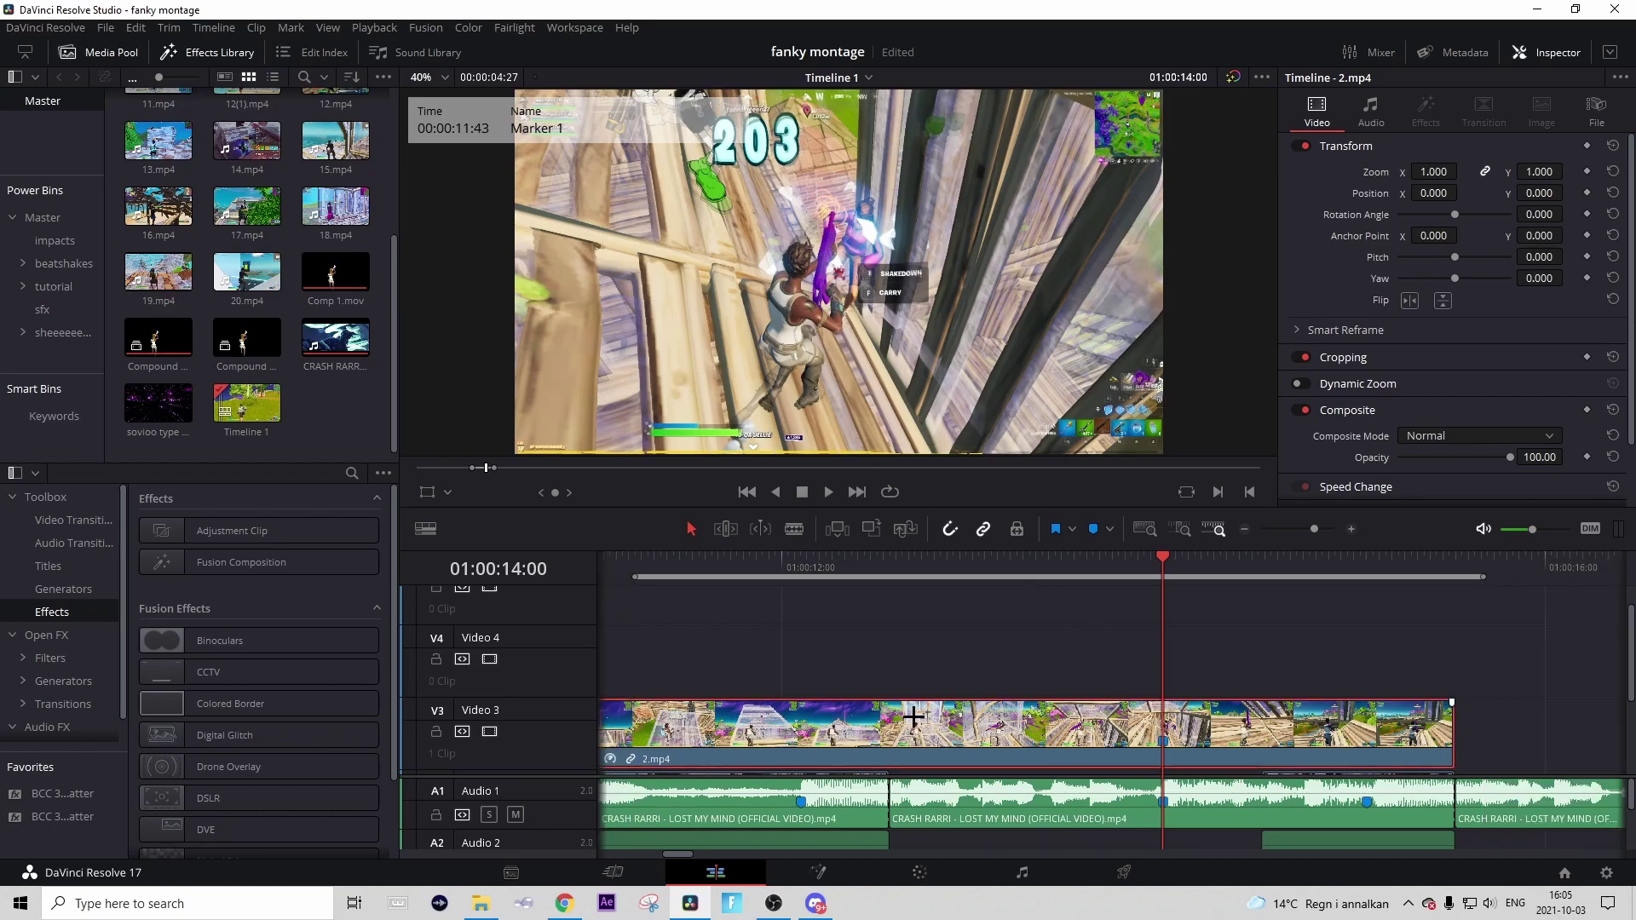
{"action": "key", "text": "ctrl+b"}
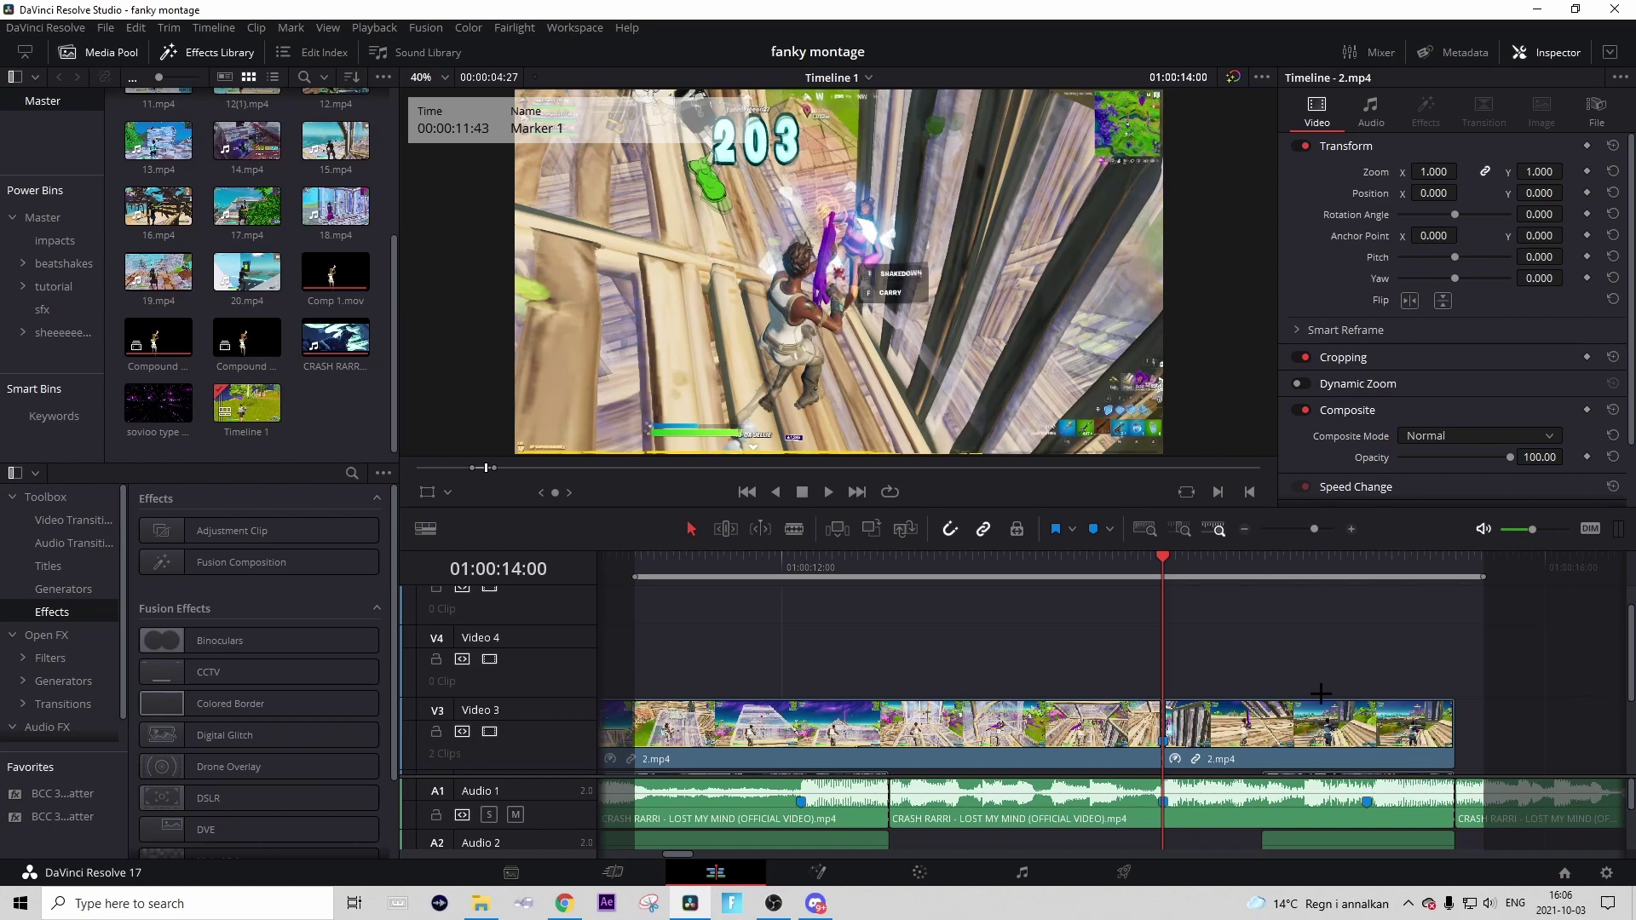
- Shorten the 2.mp4 segment before the cut by 40 frames and add a timeline marker at its new end, 01:00:13:20
{"action": "left_click", "coordinate": [1019, 714]}
{"action": "key", "text": "ctrl+d"}
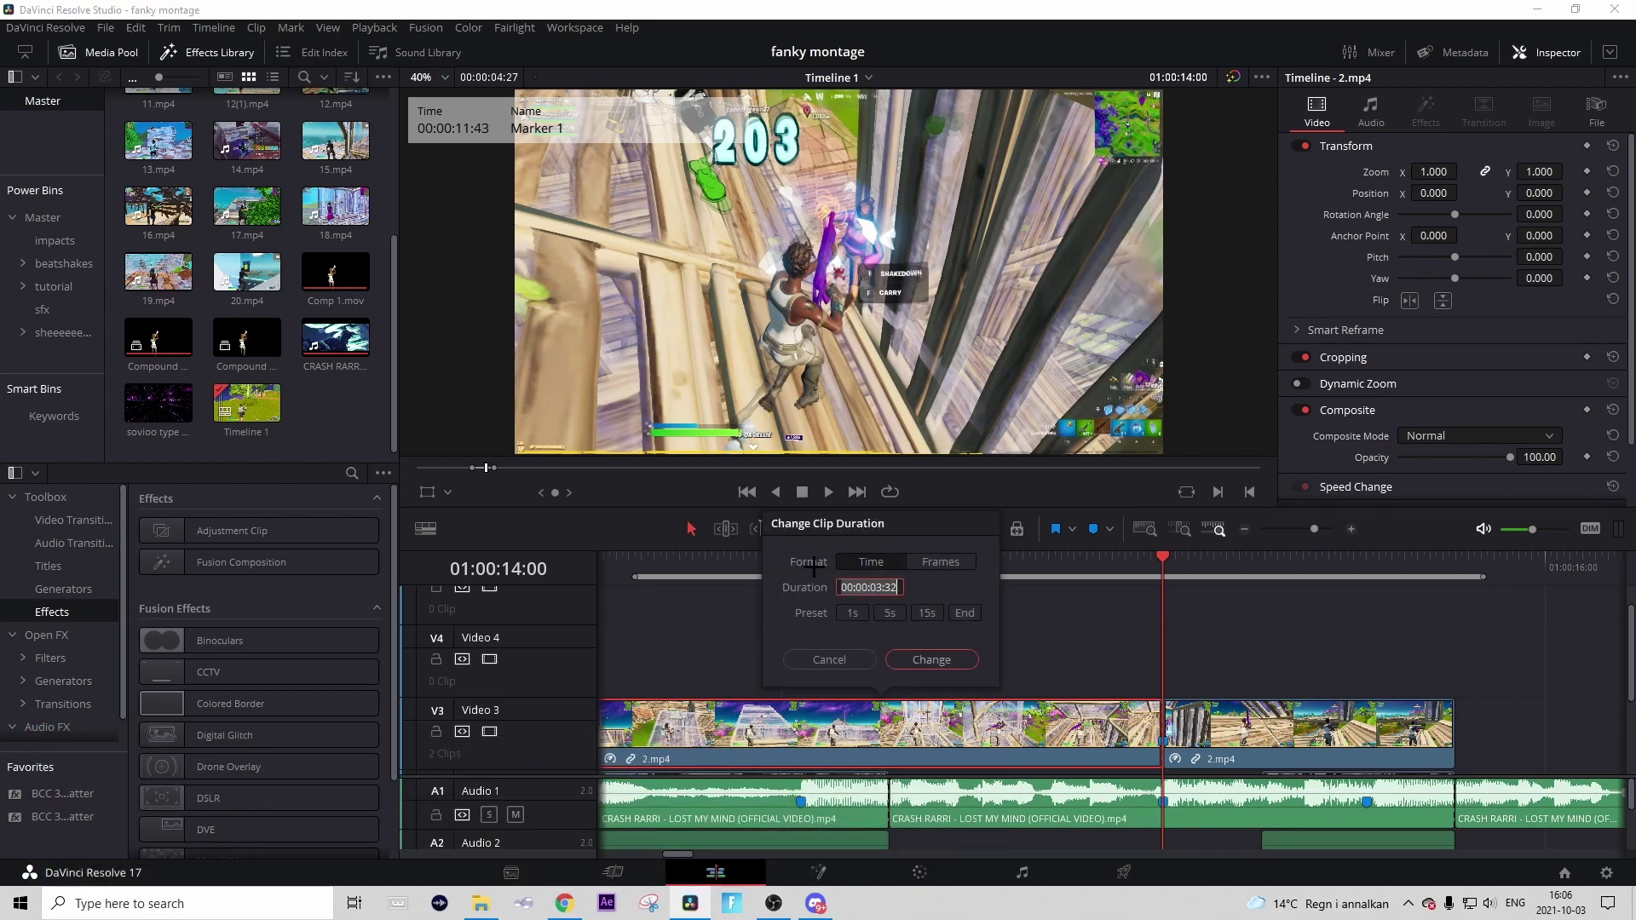
{"action": "left_click", "coordinate": [937, 561]}
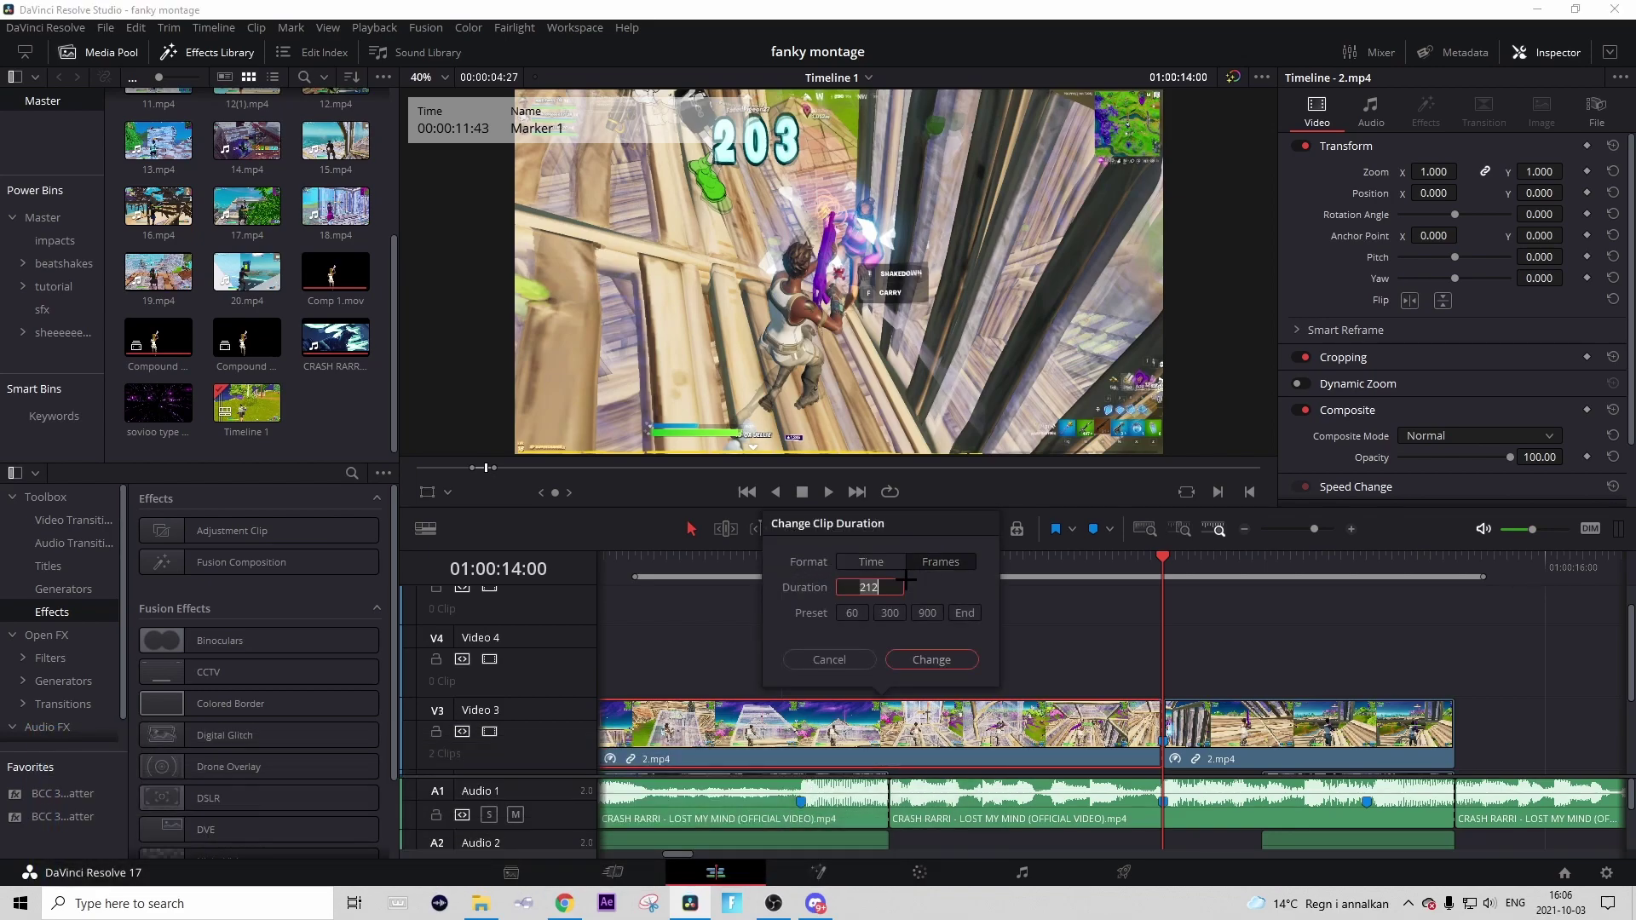
{"action": "double_click", "coordinate": [861, 588]}
{"action": "type", "text": "-40"}
{"action": "left_click", "coordinate": [916, 658]}
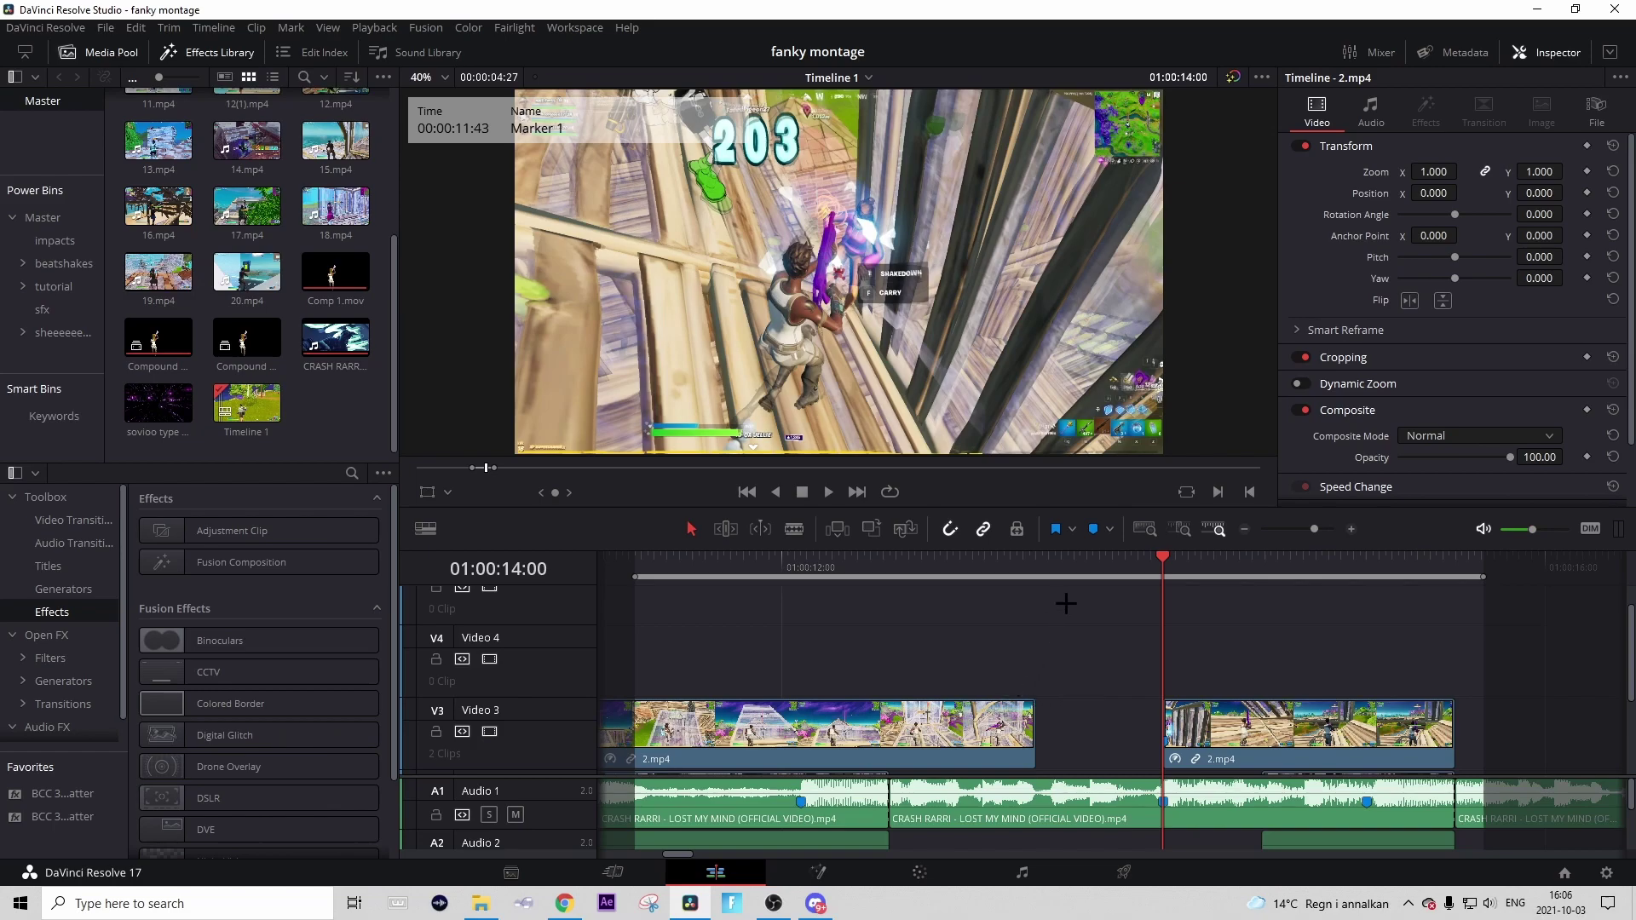
{"action": "left_click_drag", "start_coordinate": [1150, 564], "coordinate": [1035, 564]}
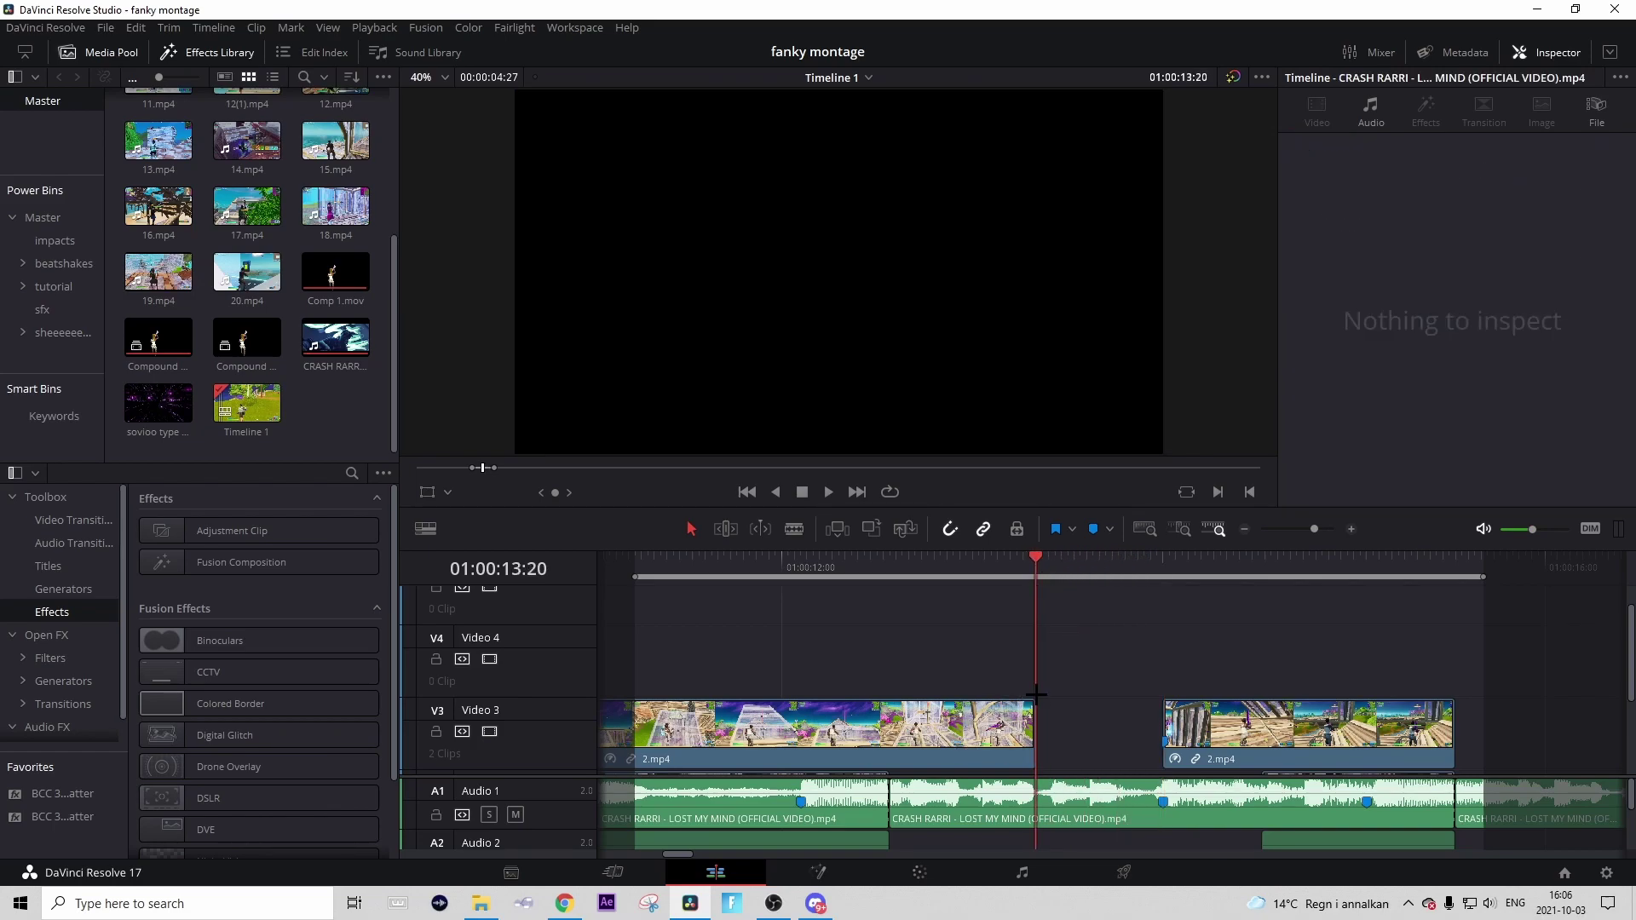
{"action": "key", "text": "m"}
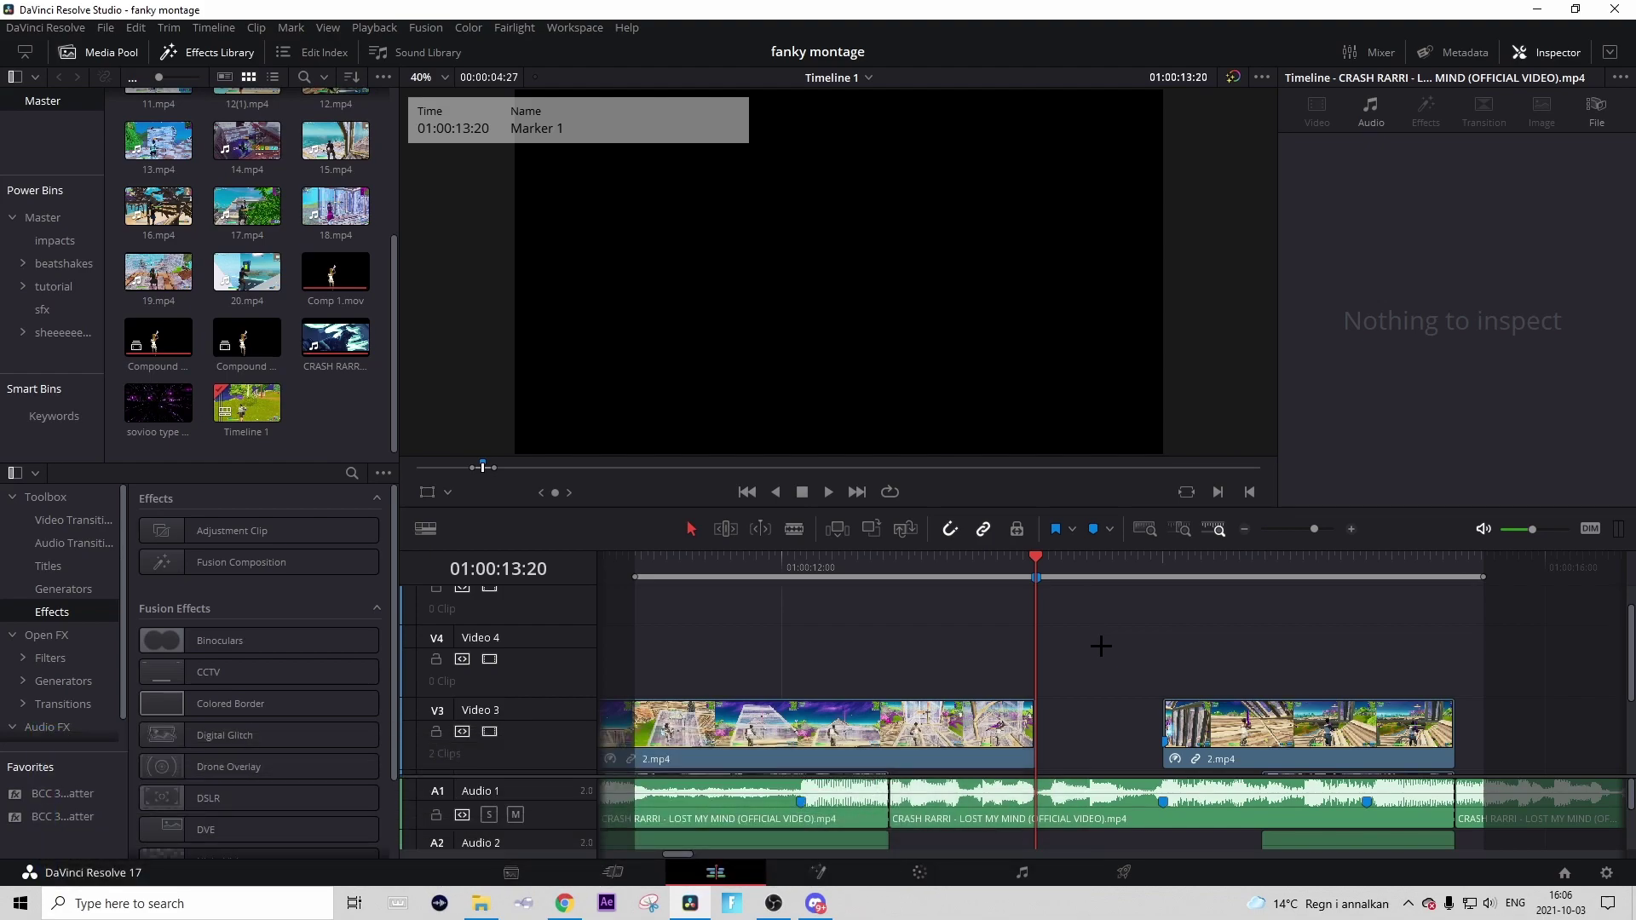
- Extend the shortened 2.mp4 segment back to the following segment and split it at the 01:00:13:20 marker
{"action": "left_click_drag", "start_coordinate": [1032, 732], "coordinate": [1164, 731]}
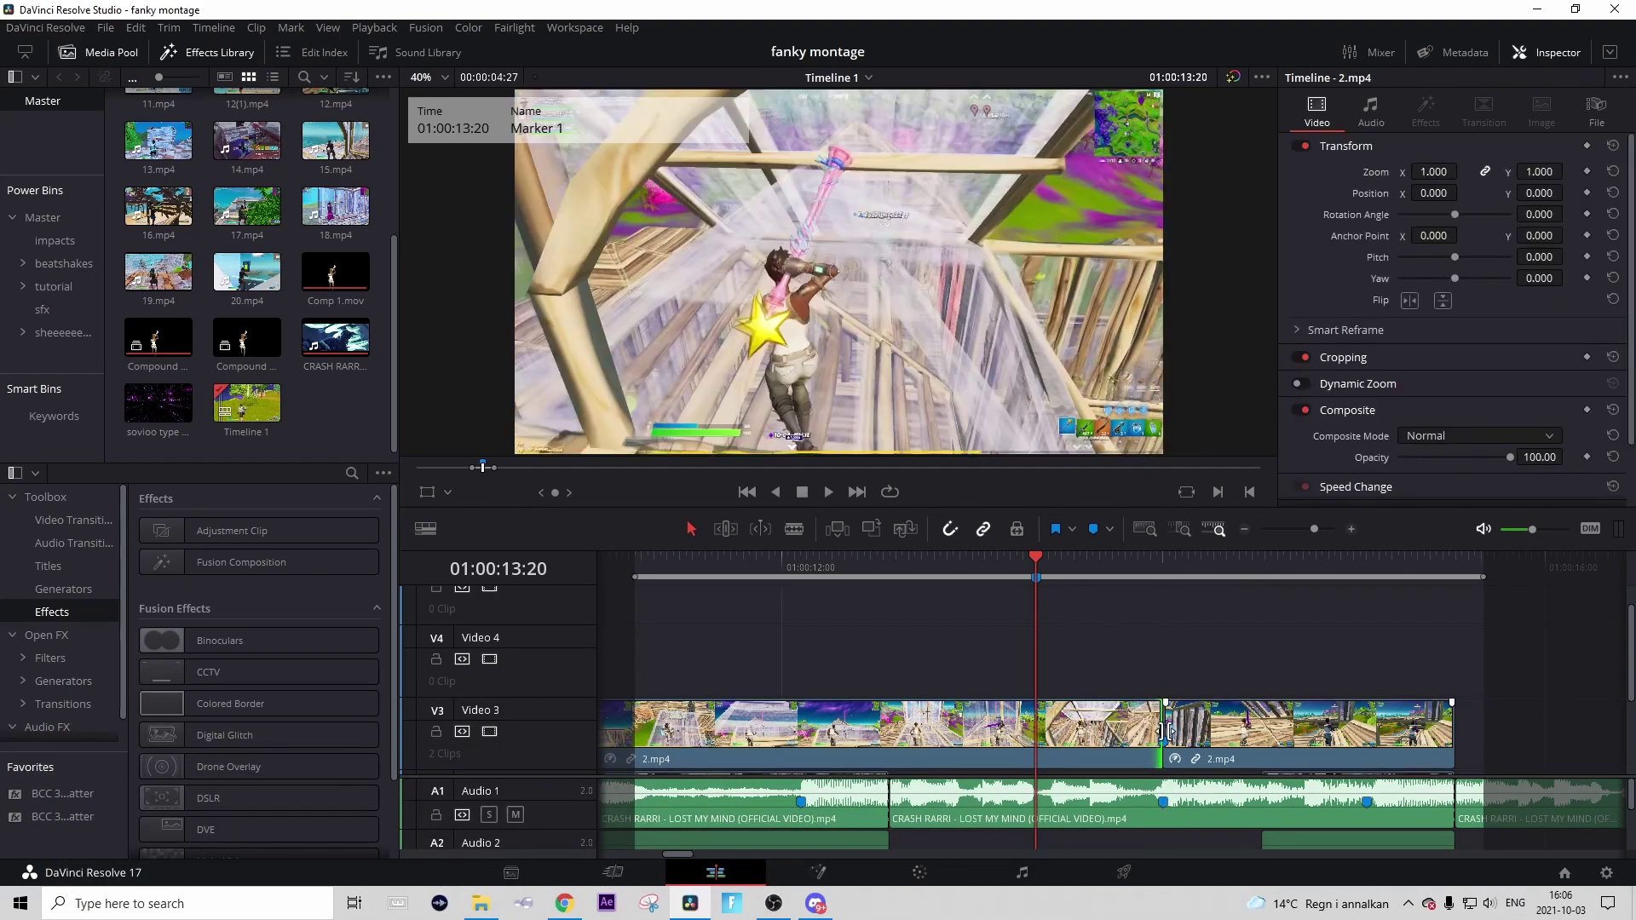
{"action": "left_click", "coordinate": [1073, 731]}
{"action": "key", "text": "ctrl+b"}
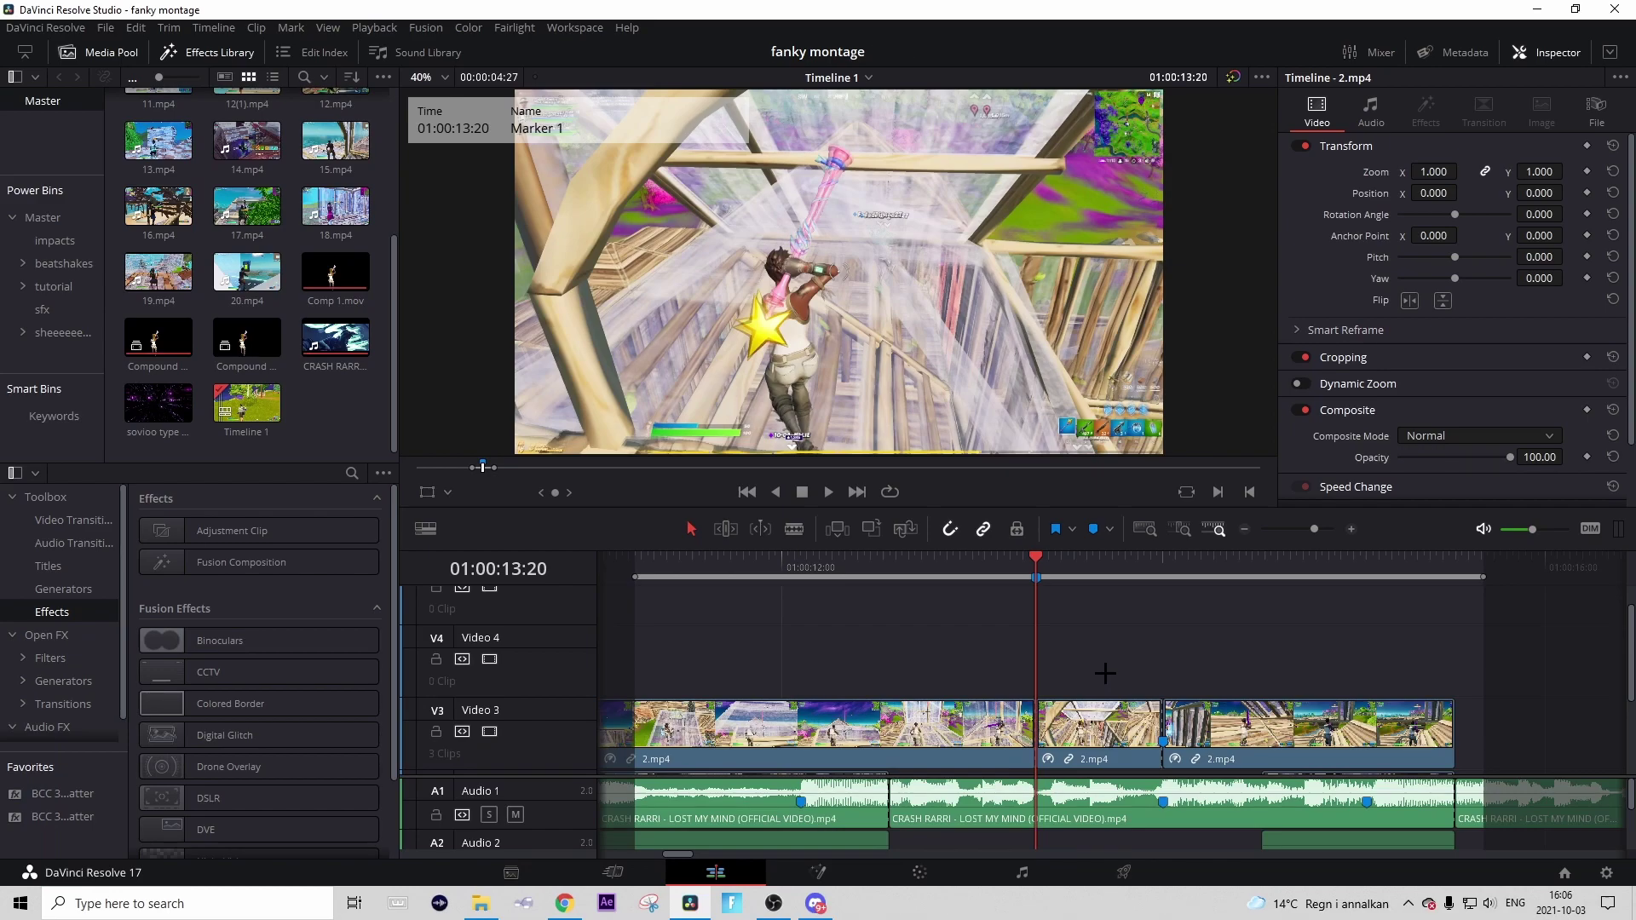
- Duplicate the short middle 2.mp4 segment from Video 3 onto Video 5, directly above the original
{"action": "left_click", "coordinate": [1077, 714]}
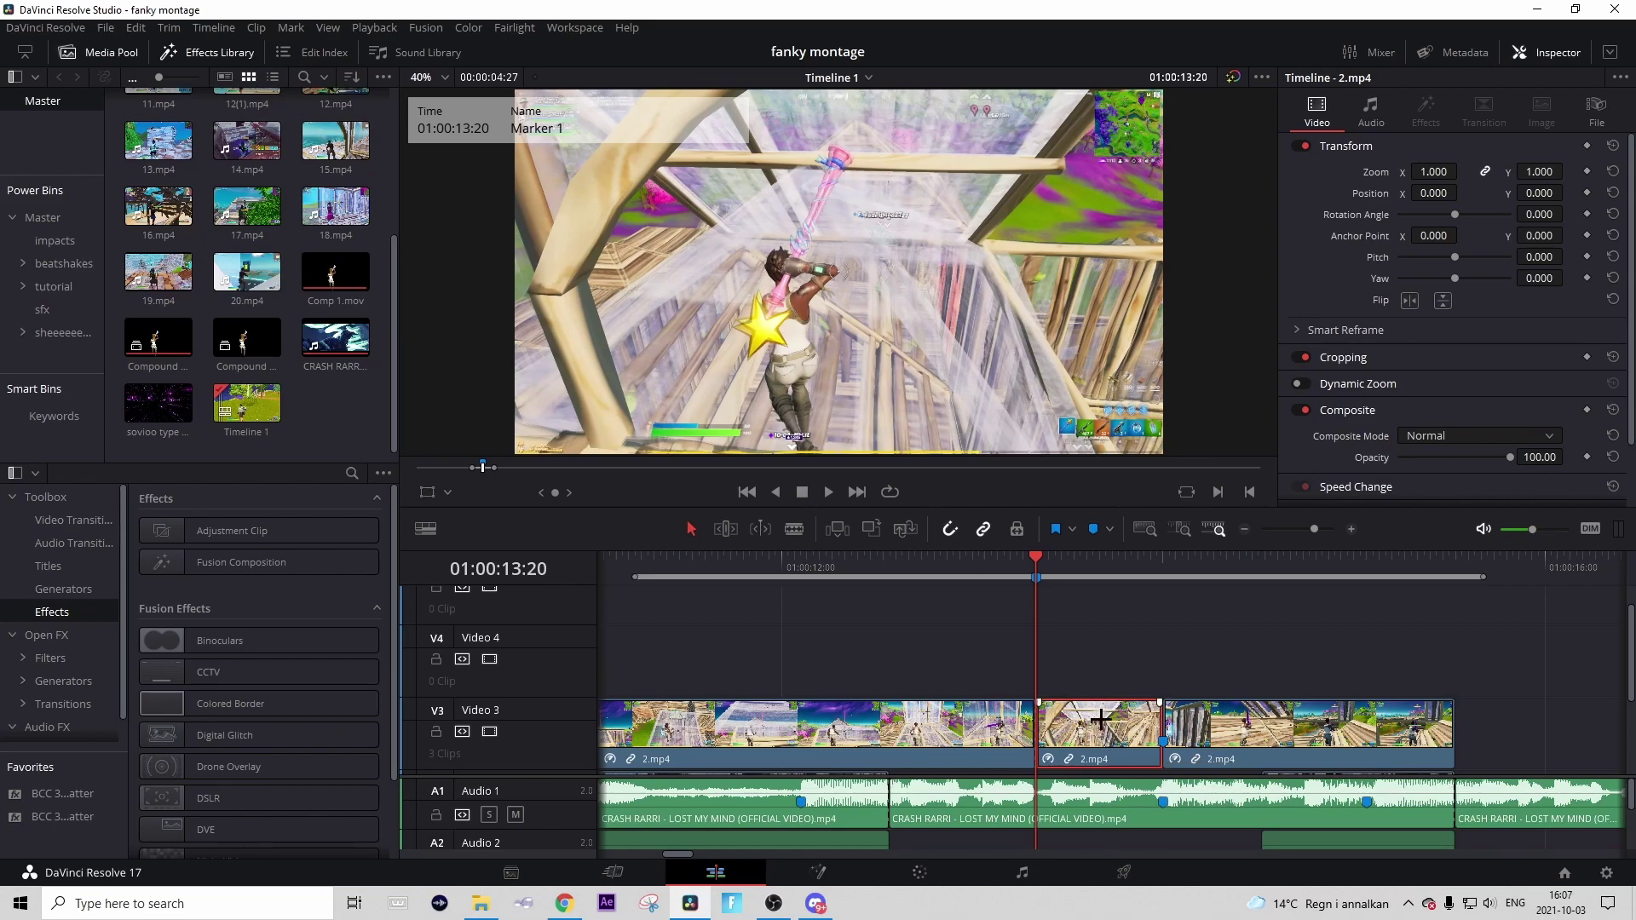
{"action": "left_click_drag", "start_coordinate": [1101, 720], "coordinate": [1101, 607]}
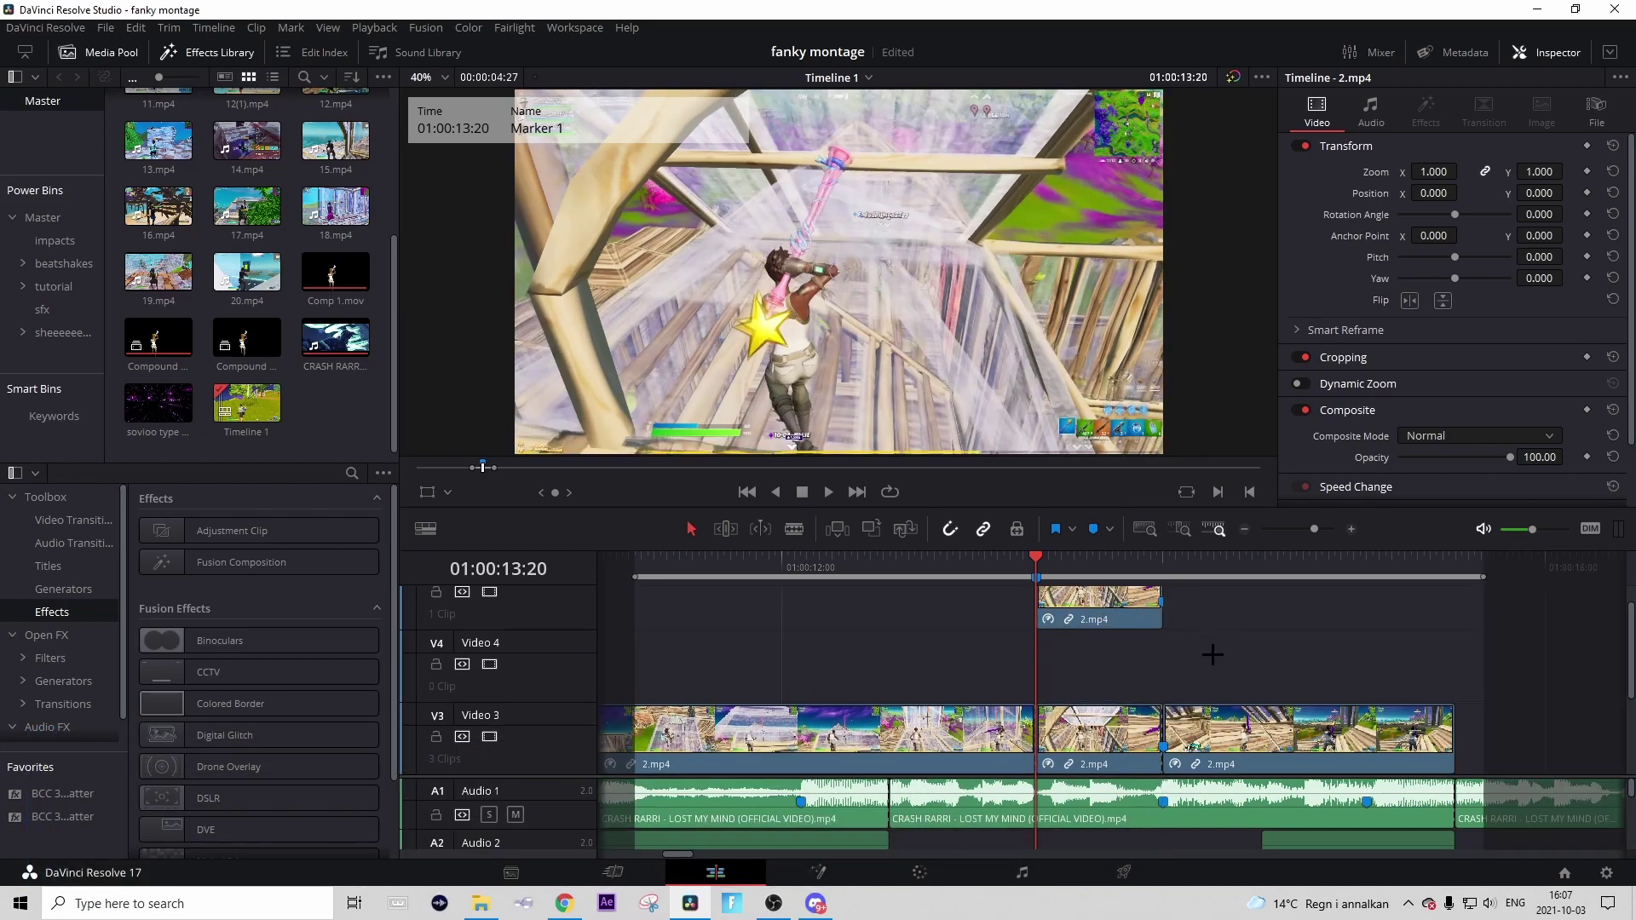
{"action": "scroll", "coordinate": [1192, 641], "scroll_direction": "up", "scroll_amount": 1}
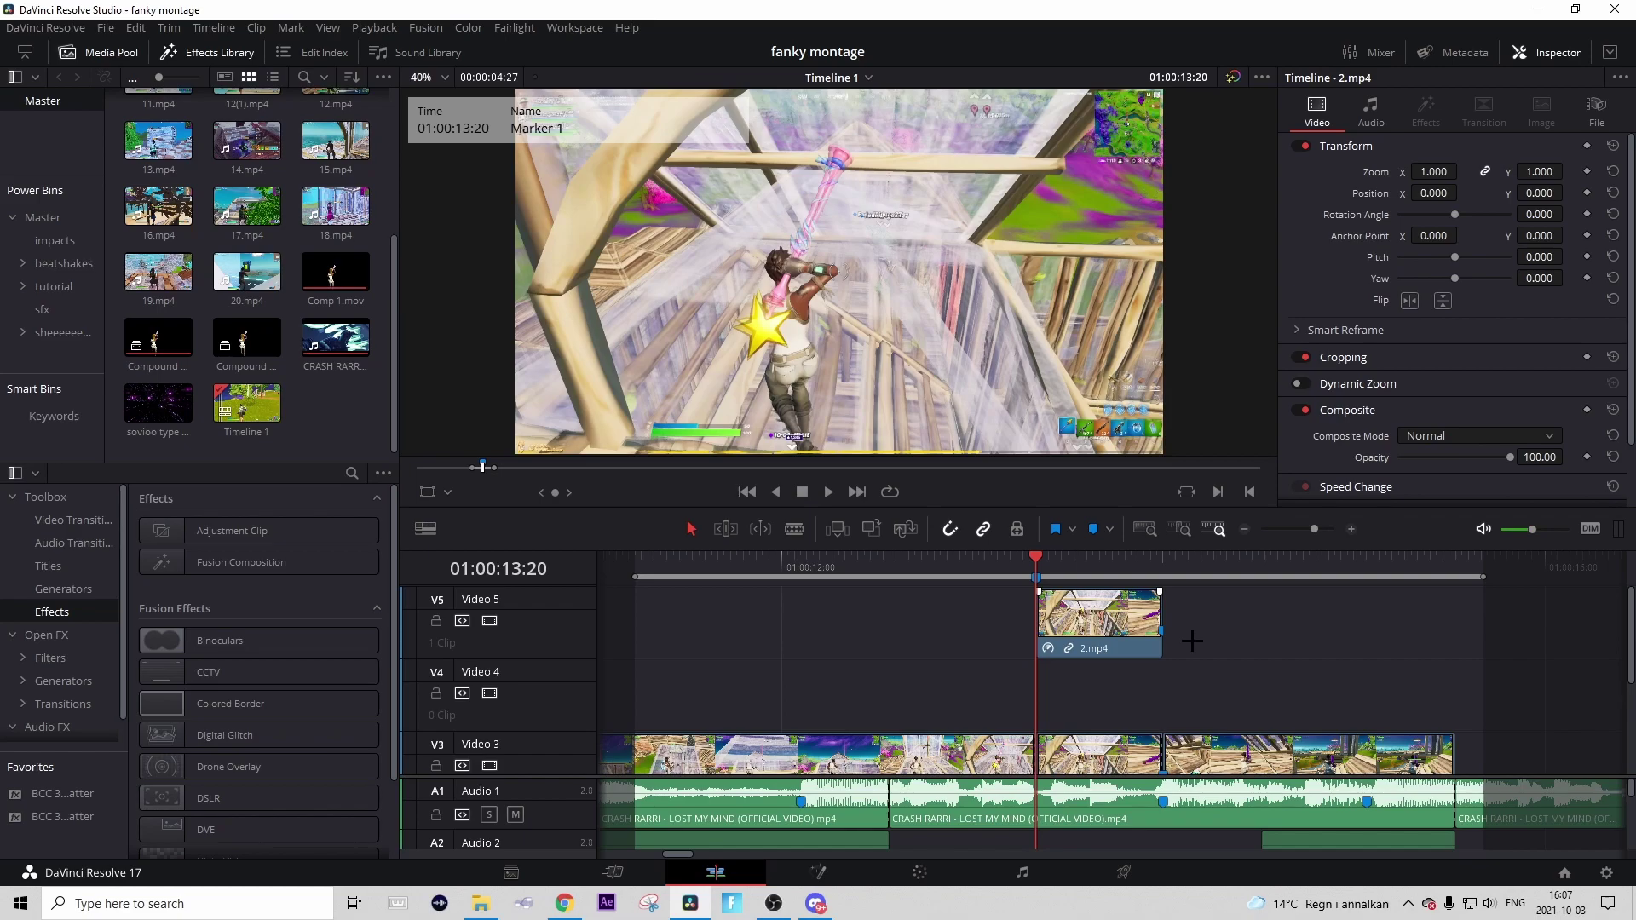
- Convert the duplicated segment on Video 5 into a new compound clip, keeping the default name
{"action": "left_click_drag", "start_coordinate": [1080, 603], "coordinate": [1080, 604]}
{"action": "right_click", "coordinate": [1100, 618]}
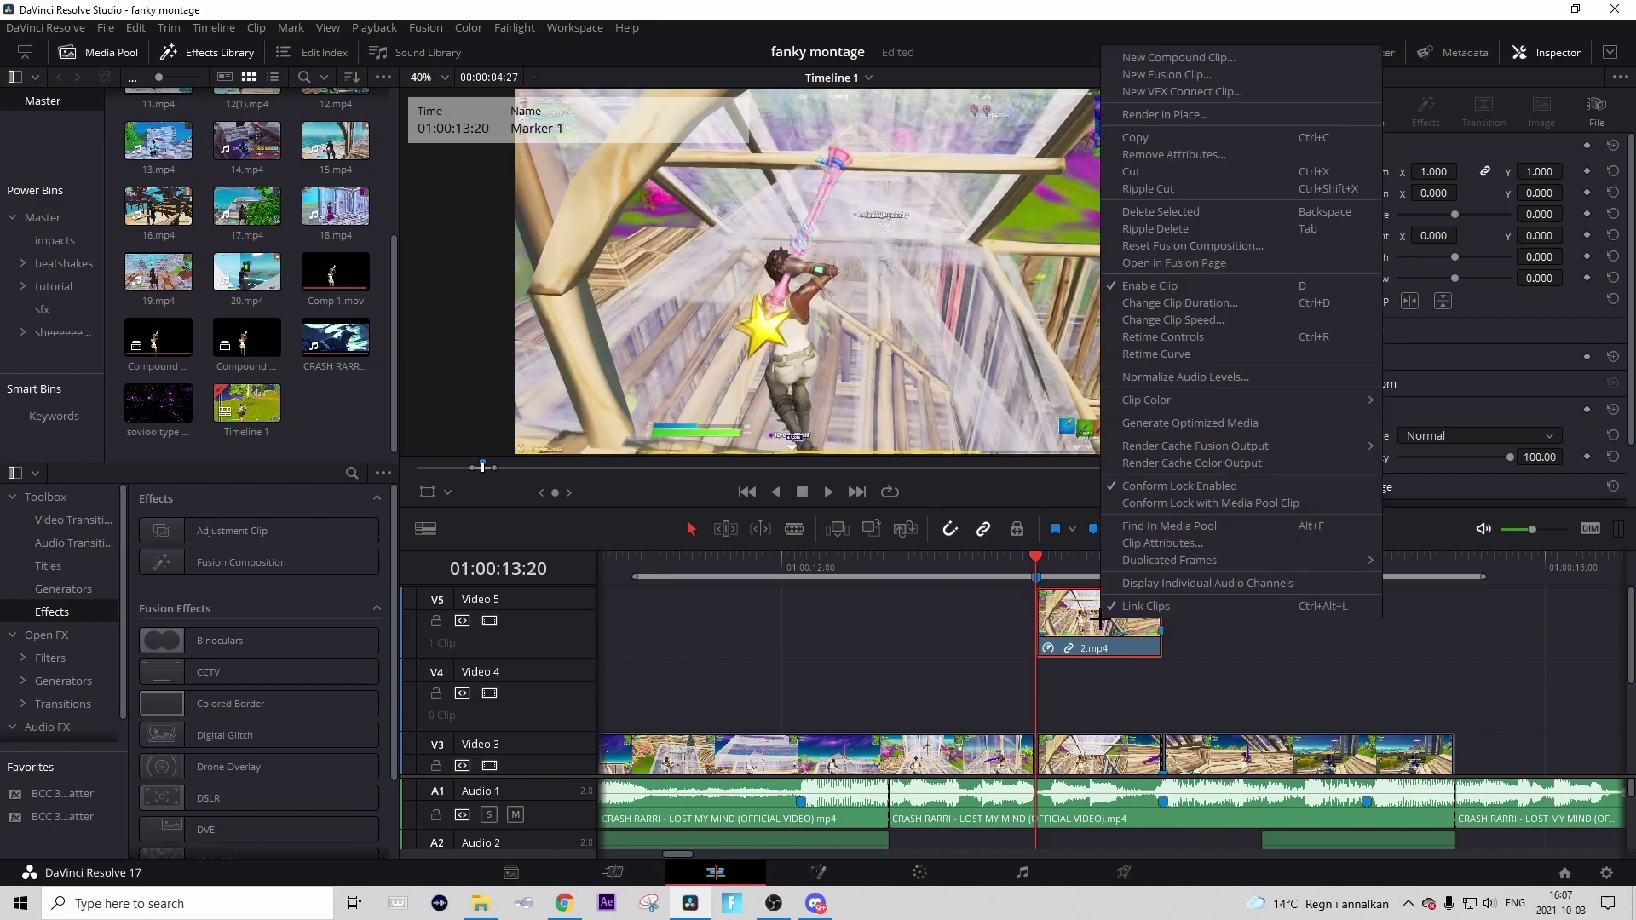
{"action": "left_click", "coordinate": [1211, 58]}
{"action": "left_click", "coordinate": [938, 496]}
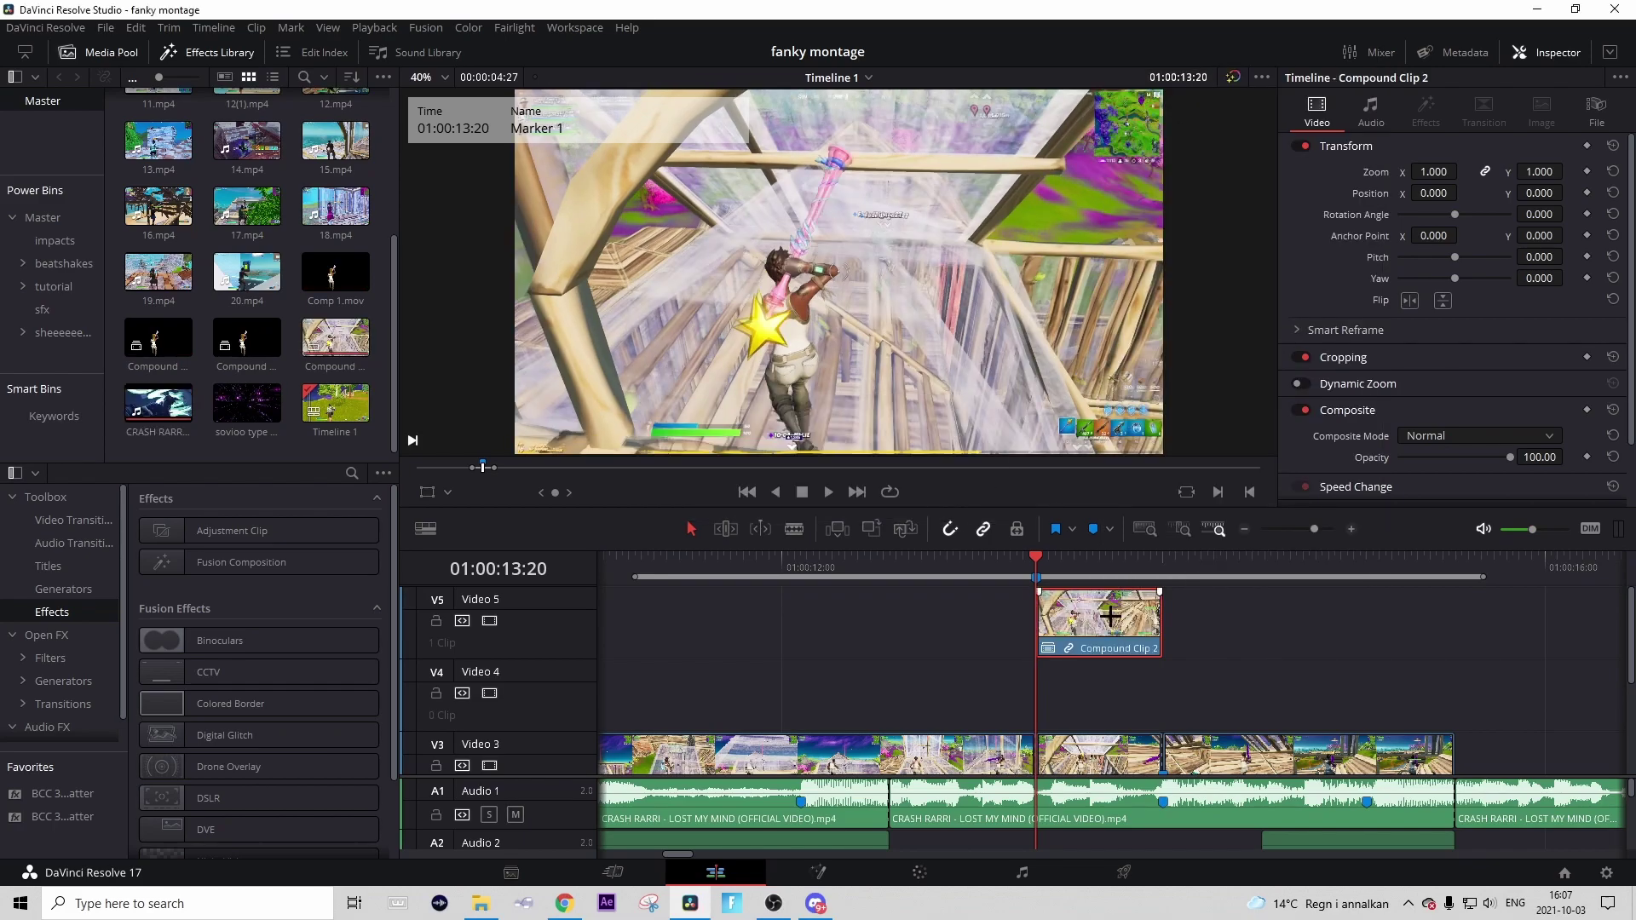
- Open the compound clip on the Color page and enable a freeform curve window on its node
{"action": "left_click", "coordinate": [1065, 559]}
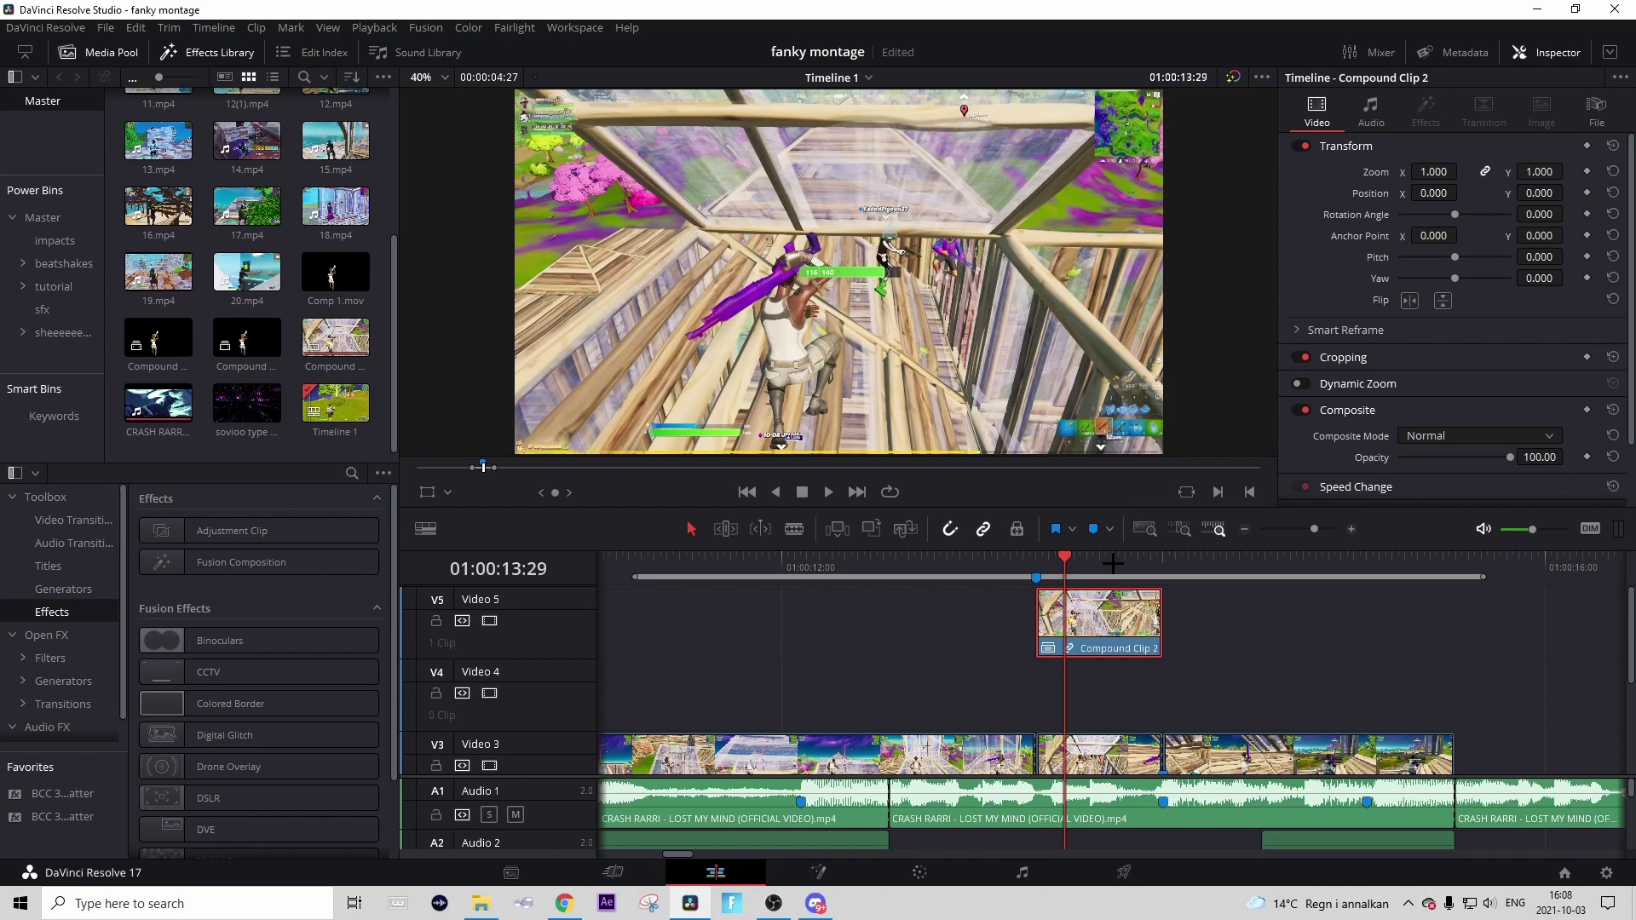
{"action": "left_click_drag", "start_coordinate": [1113, 562], "coordinate": [1080, 562]}
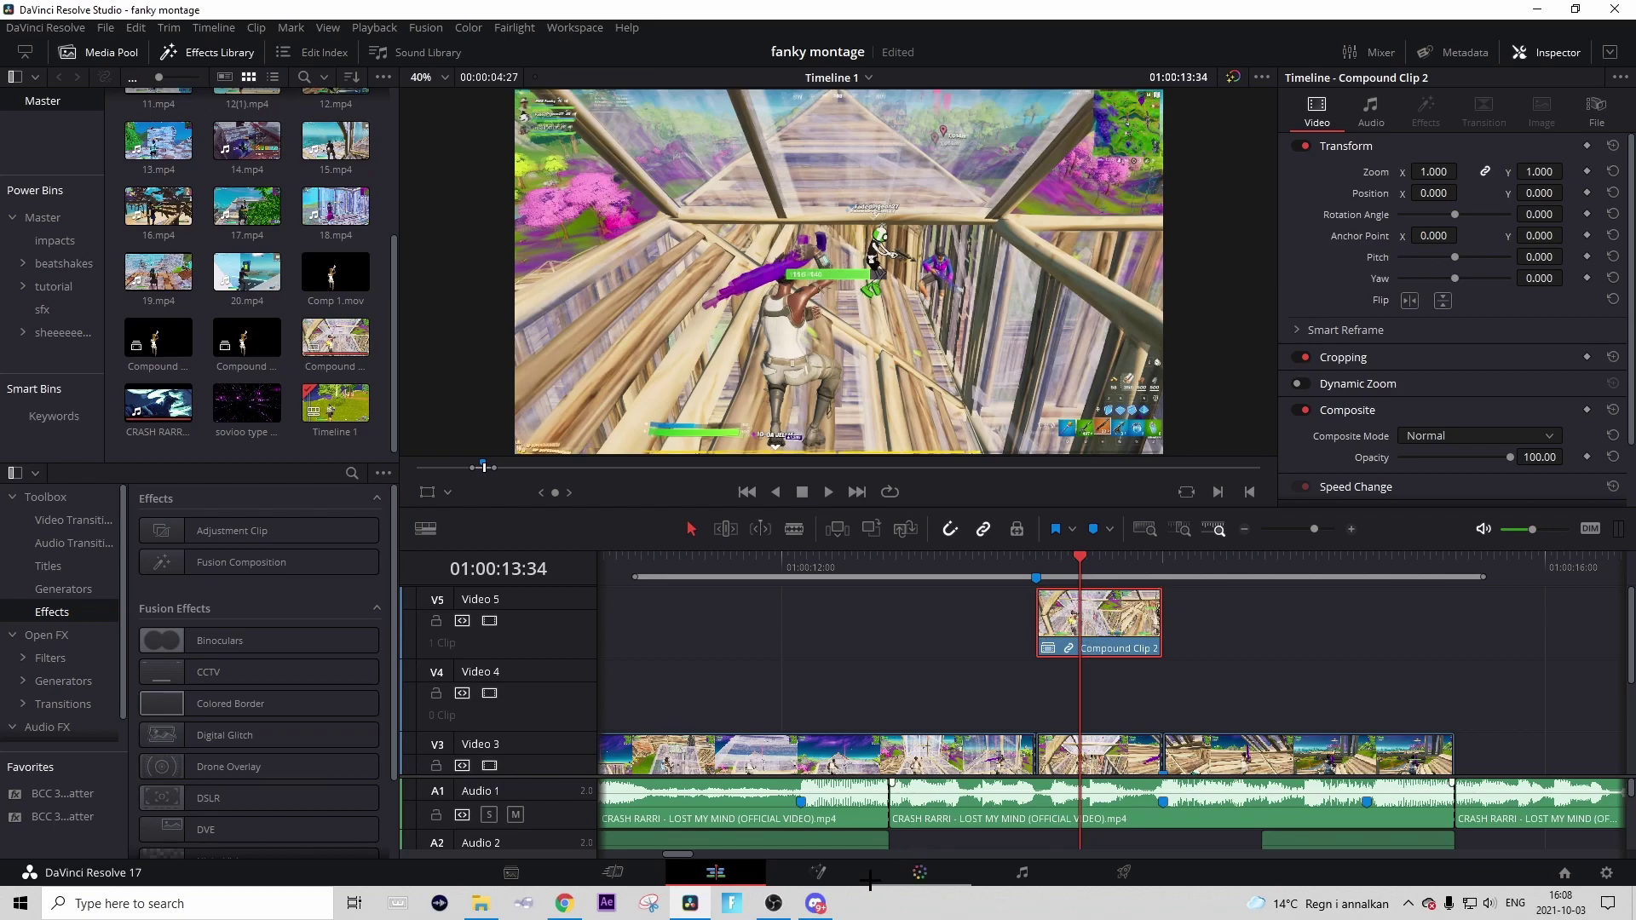
{"action": "left_click", "coordinate": [914, 874]}
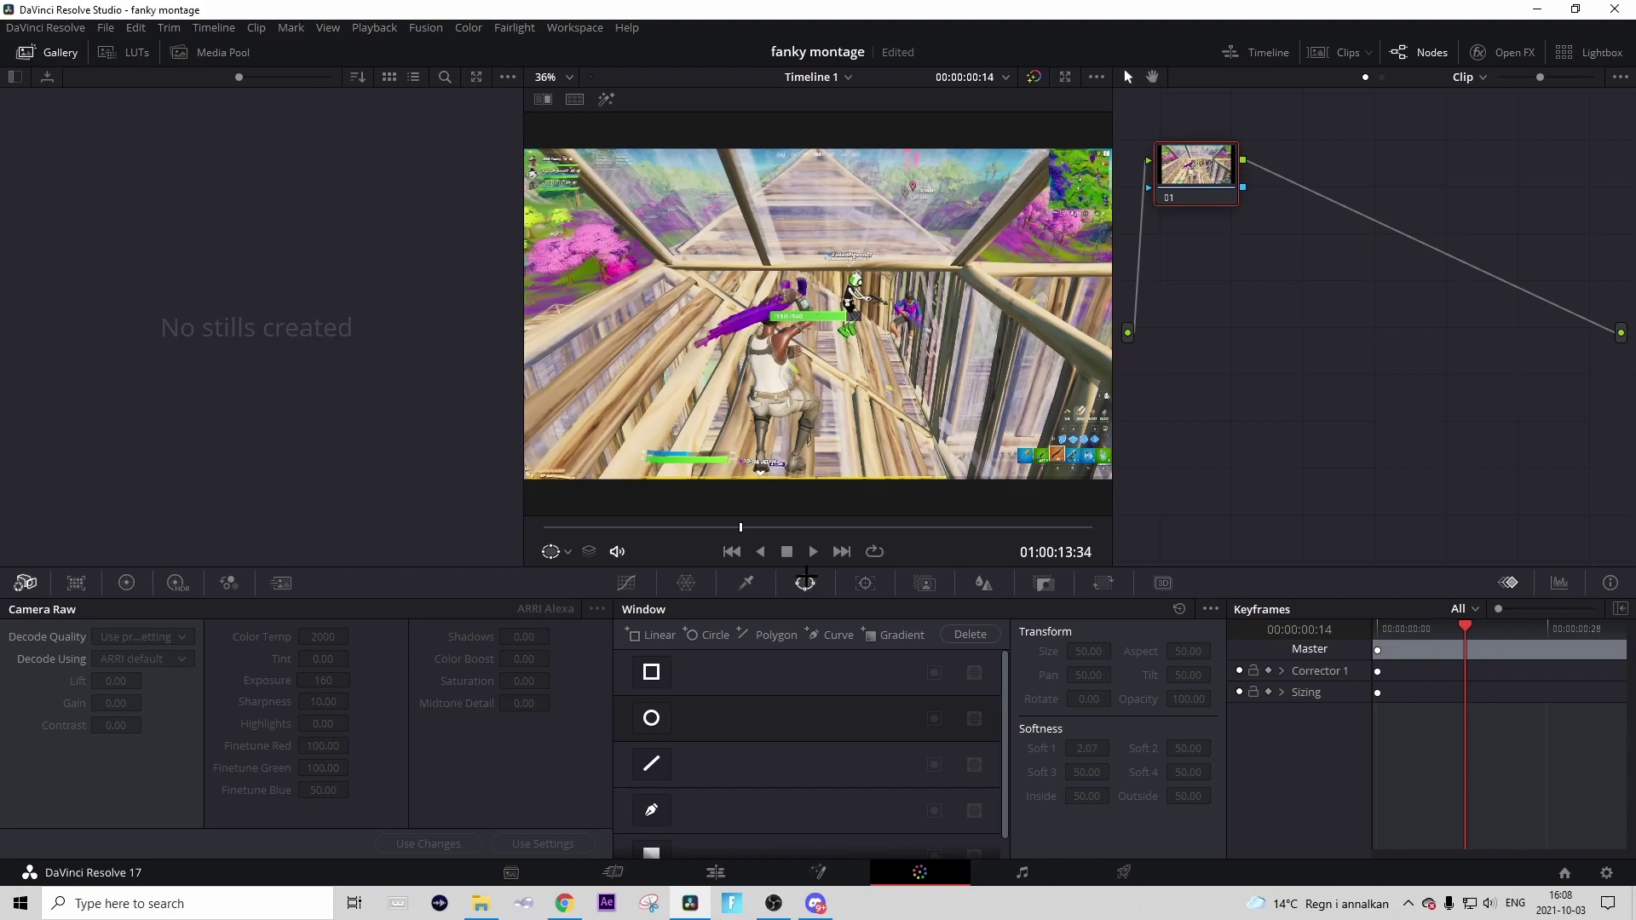
{"action": "left_click", "coordinate": [653, 810]}
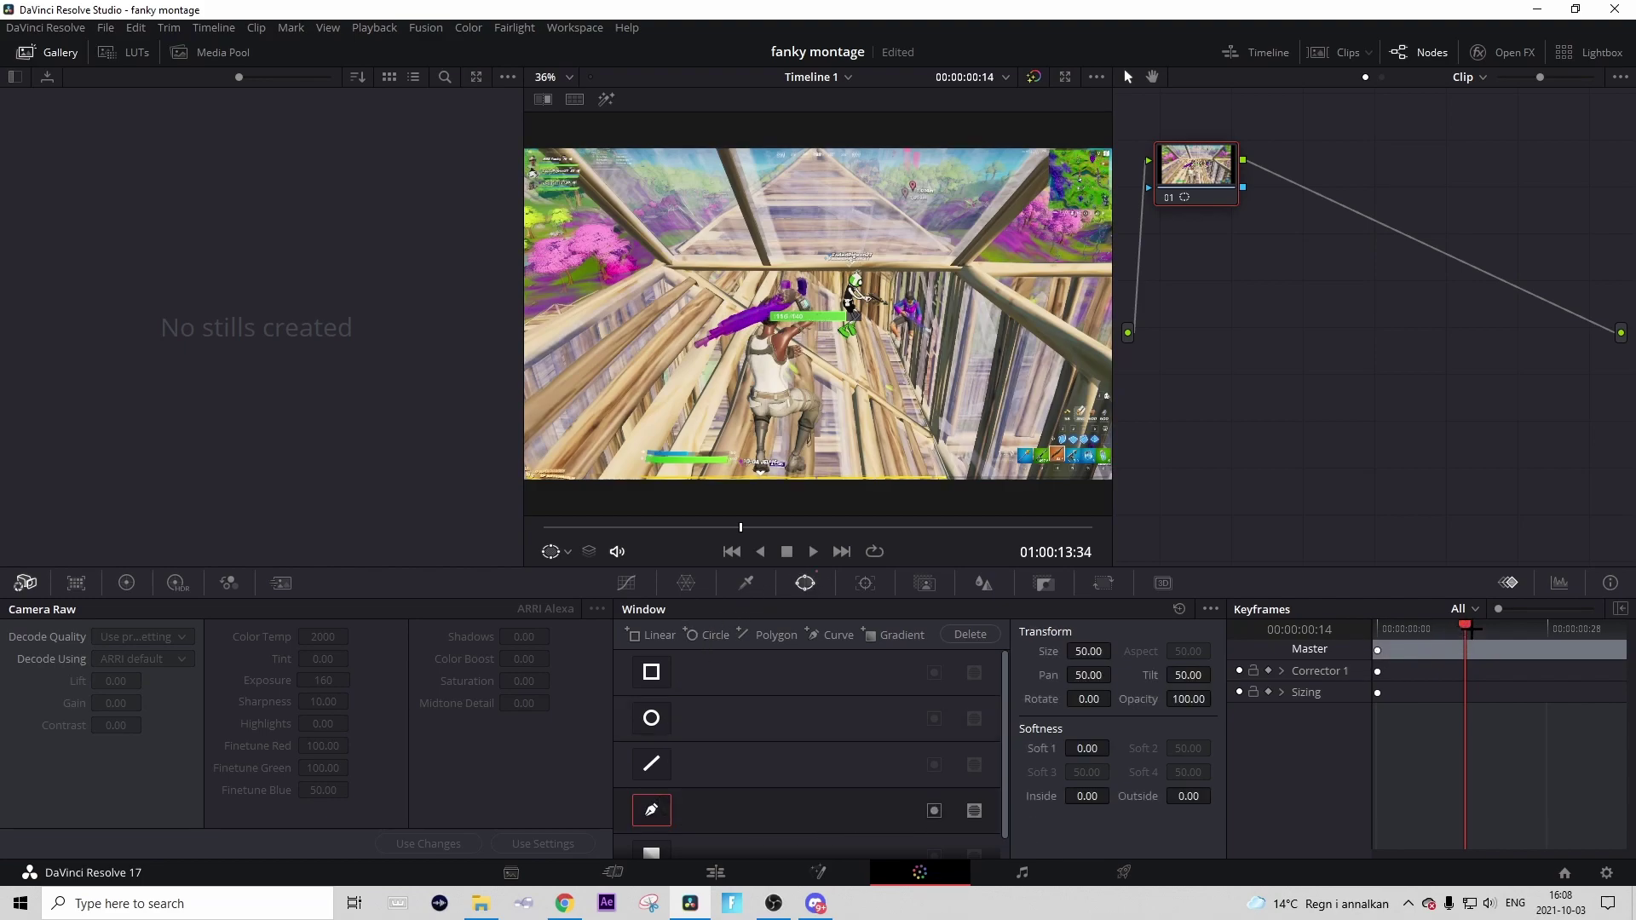
- Trace a closed curve window around the character, including the raised pickaxe and the star, on the clip's first frame
{"action": "left_click_drag", "start_coordinate": [1466, 626], "coordinate": [1377, 629]}
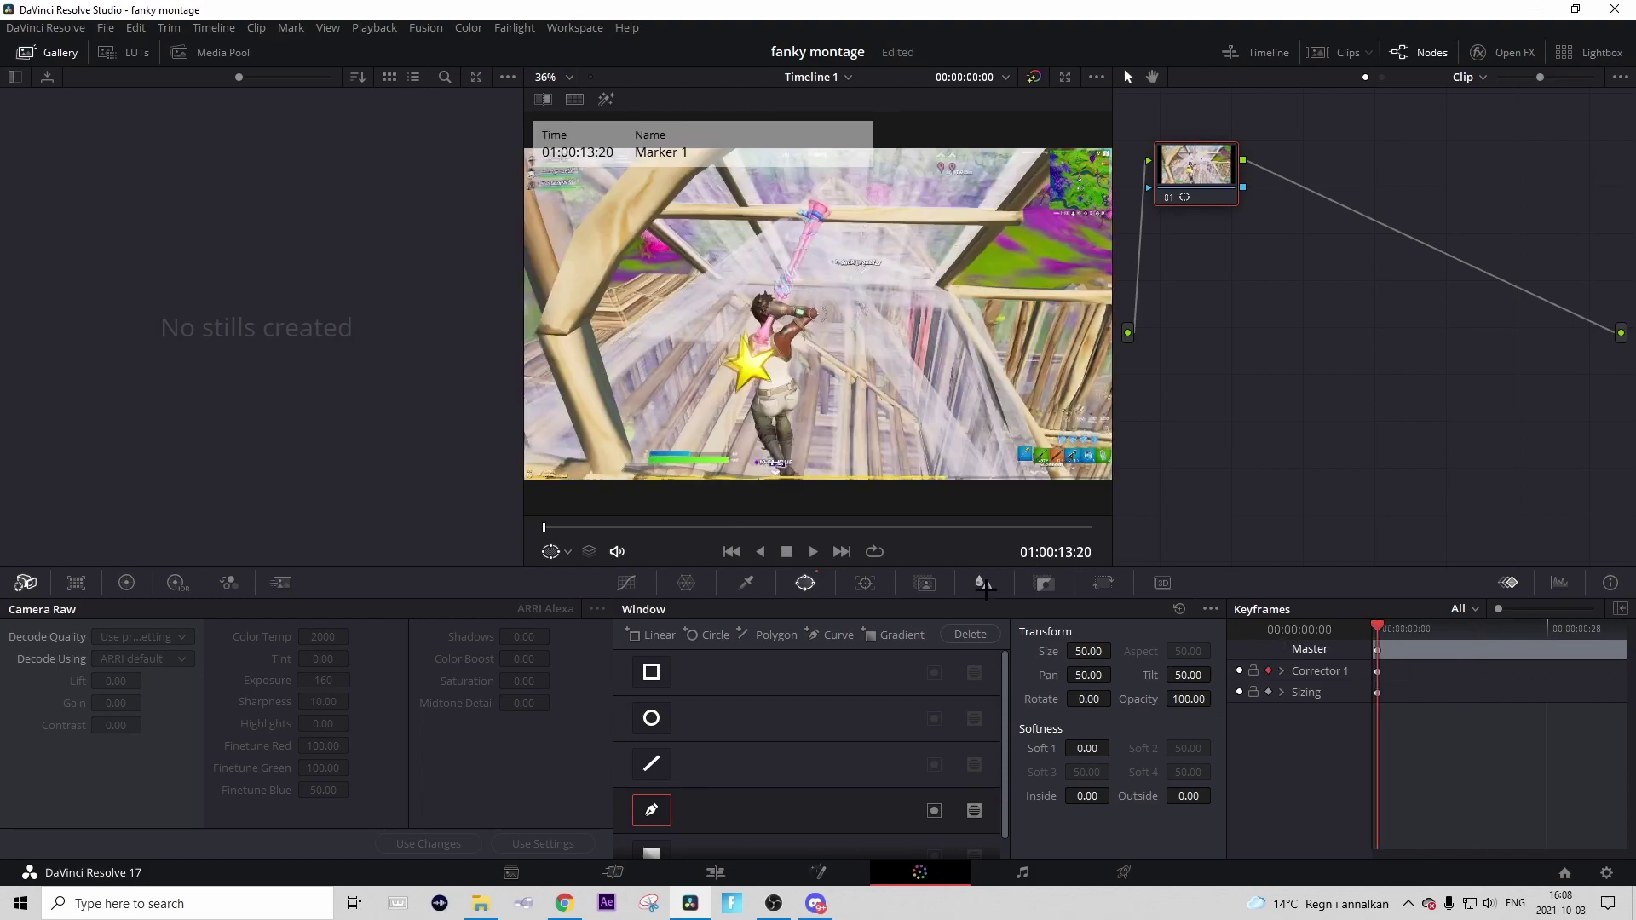
{"action": "scroll", "coordinate": [799, 398], "scroll_direction": "up", "scroll_amount": 3}
{"action": "scroll", "coordinate": [799, 399], "scroll_direction": "up", "scroll_amount": 1}
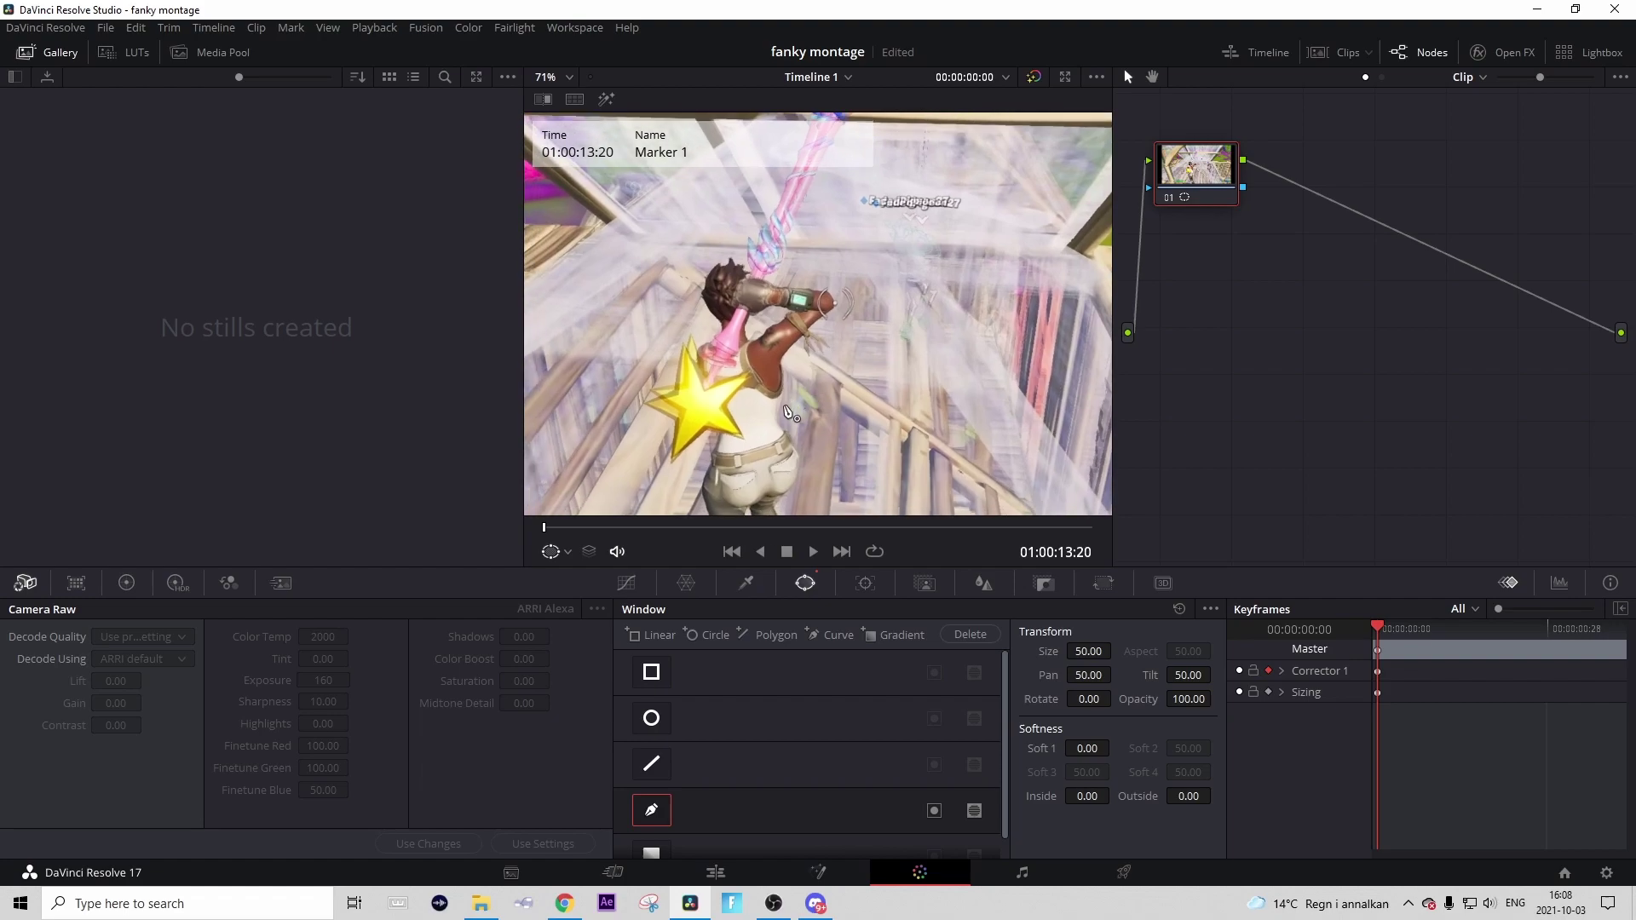
{"action": "left_click", "coordinate": [782, 360]}
{"action": "left_click", "coordinate": [805, 333]}
{"action": "left_click", "coordinate": [834, 304]}
{"action": "left_click", "coordinate": [817, 291]}
{"action": "left_click", "coordinate": [787, 288]}
{"action": "left_click", "coordinate": [765, 282]}
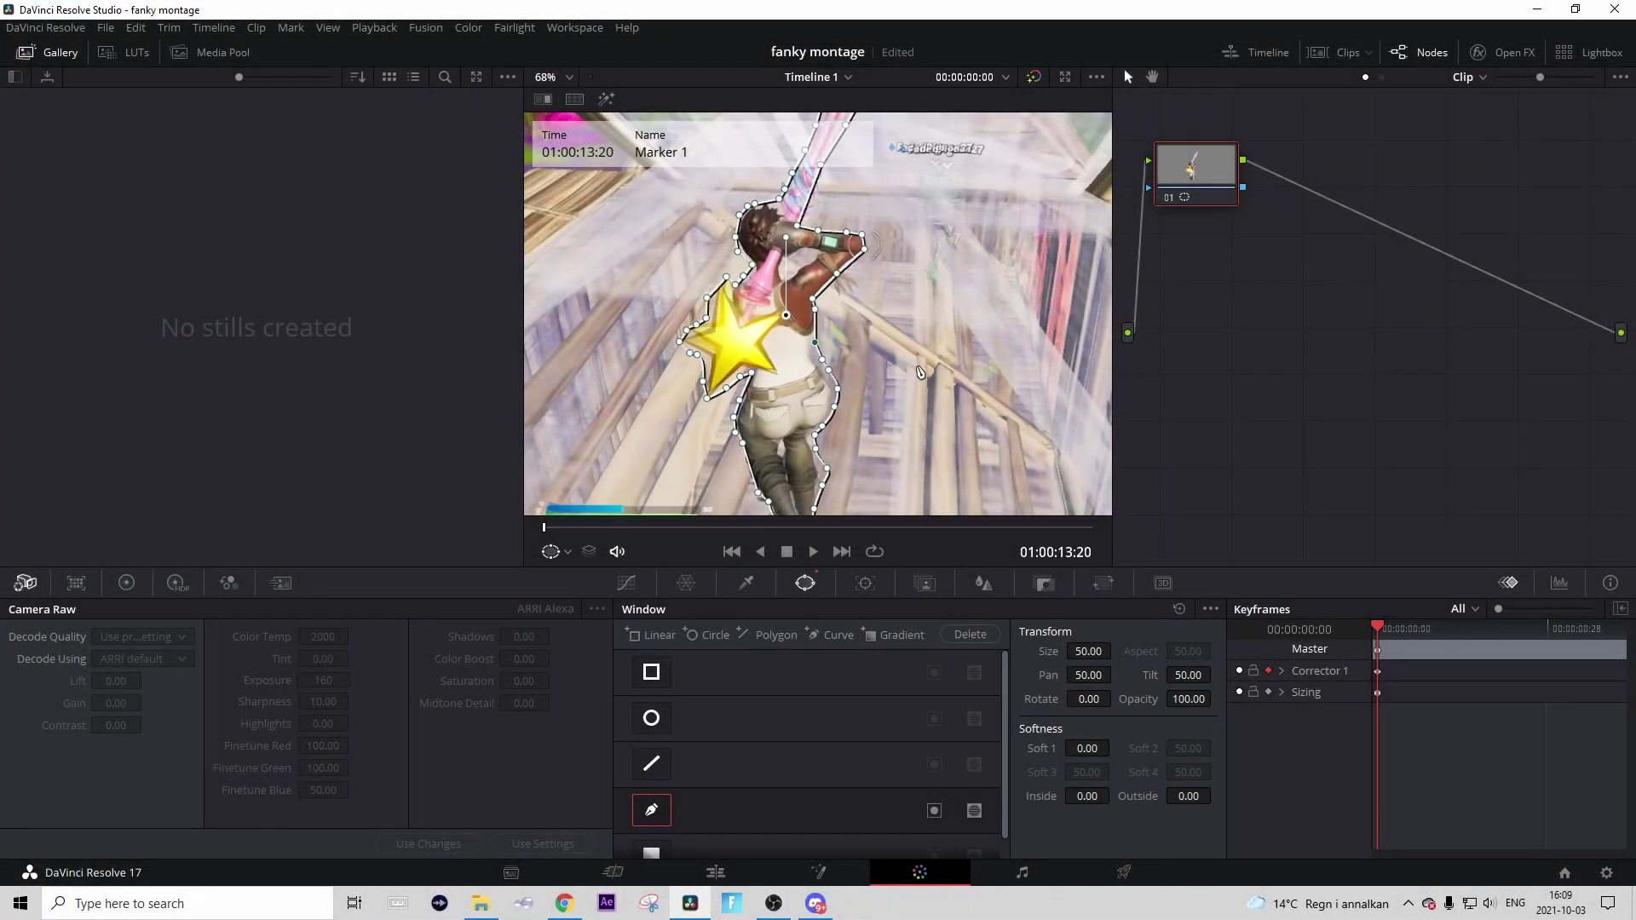
{"action": "scroll", "coordinate": [920, 372], "scroll_direction": "down", "scroll_amount": 1}
{"action": "mouse_move", "coordinate": [929, 373]}
{"action": "left_mouse_down"}
{"action": "mouse_move", "coordinate": [956, 361]}
{"action": "mouse_move", "coordinate": [917, 401]}
{"action": "mouse_move", "coordinate": [937, 386]}
{"action": "left_mouse_up"}
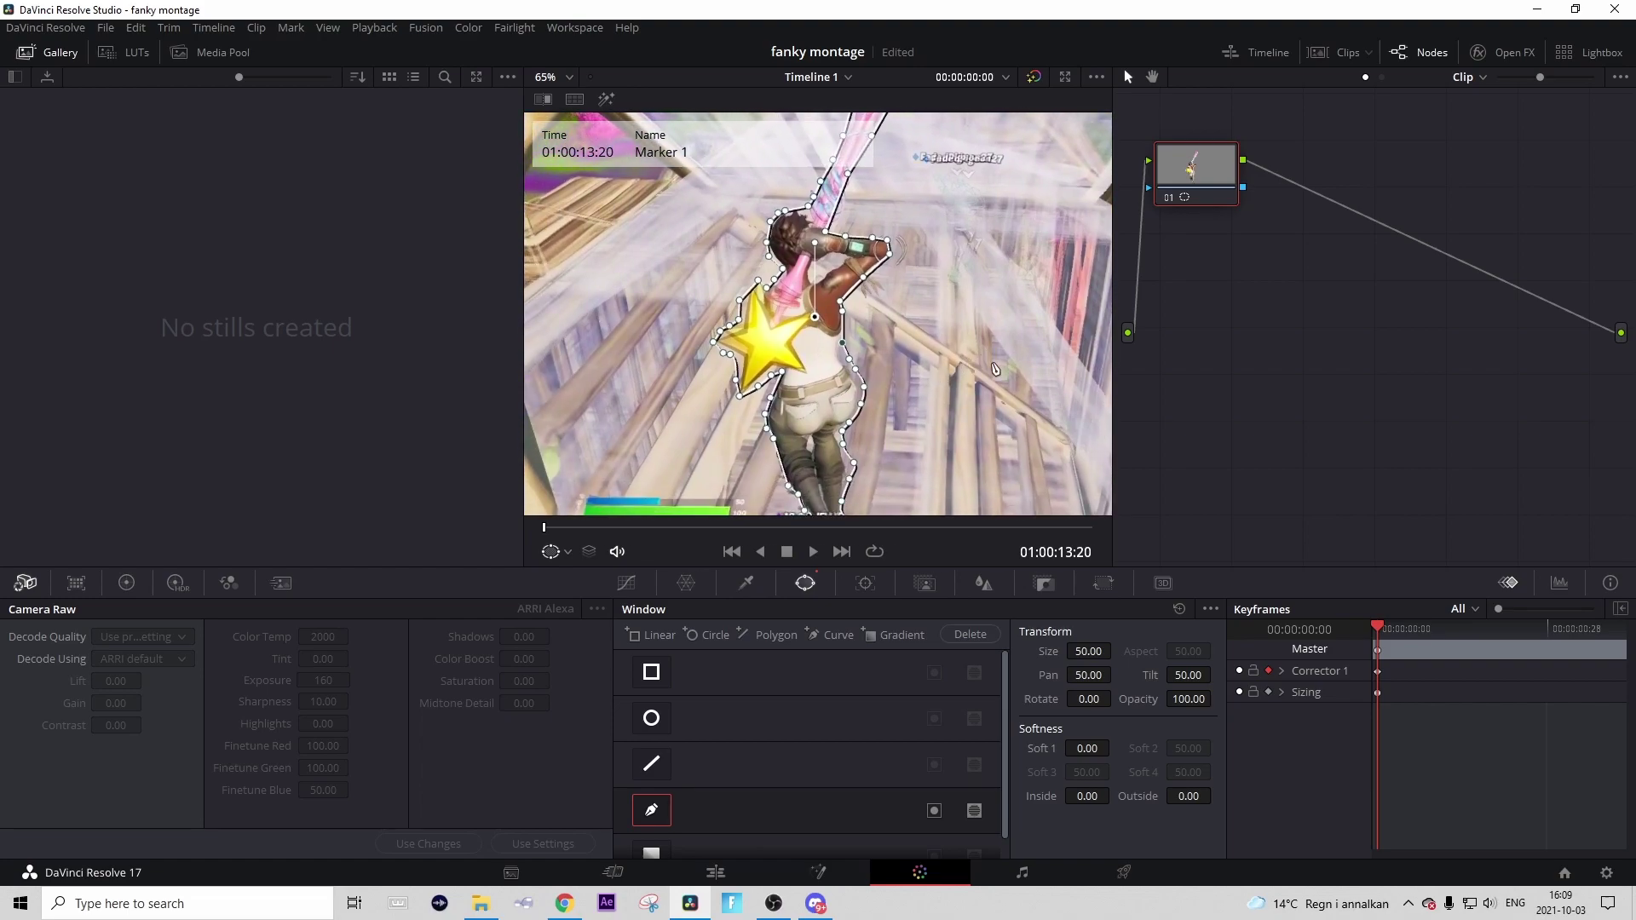
- Advance frame by frame through the clip and reshape the curve window's points to follow the character on each frame
{"action": "key", "text": "Right"}
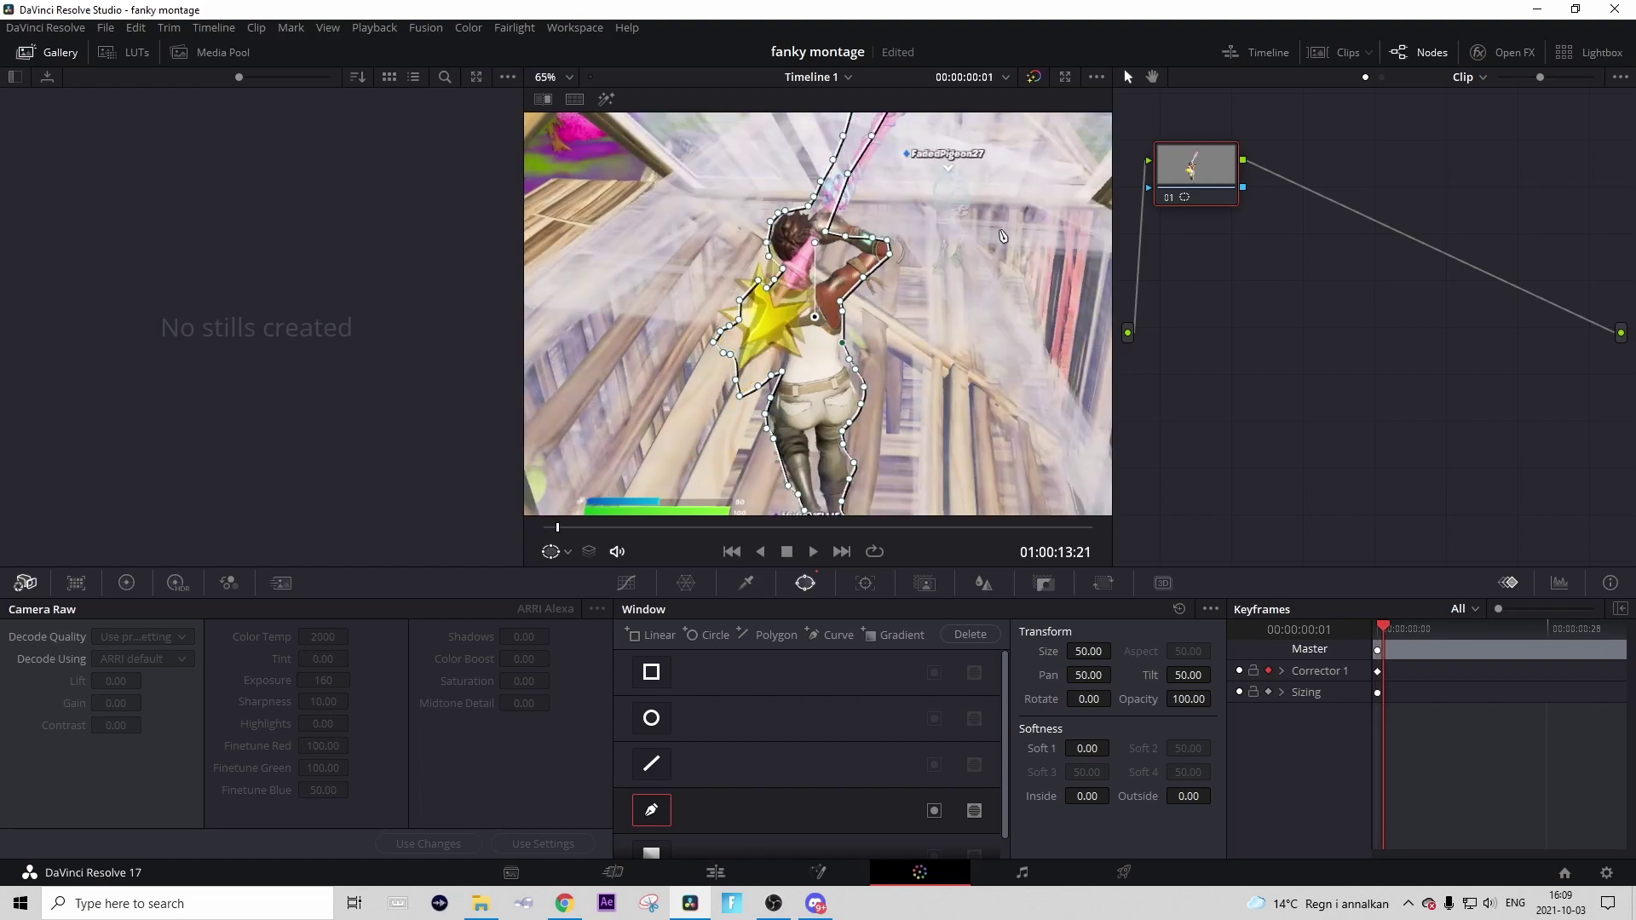
{"action": "left_click_drag", "start_coordinate": [825, 232], "coordinate": [846, 215]}
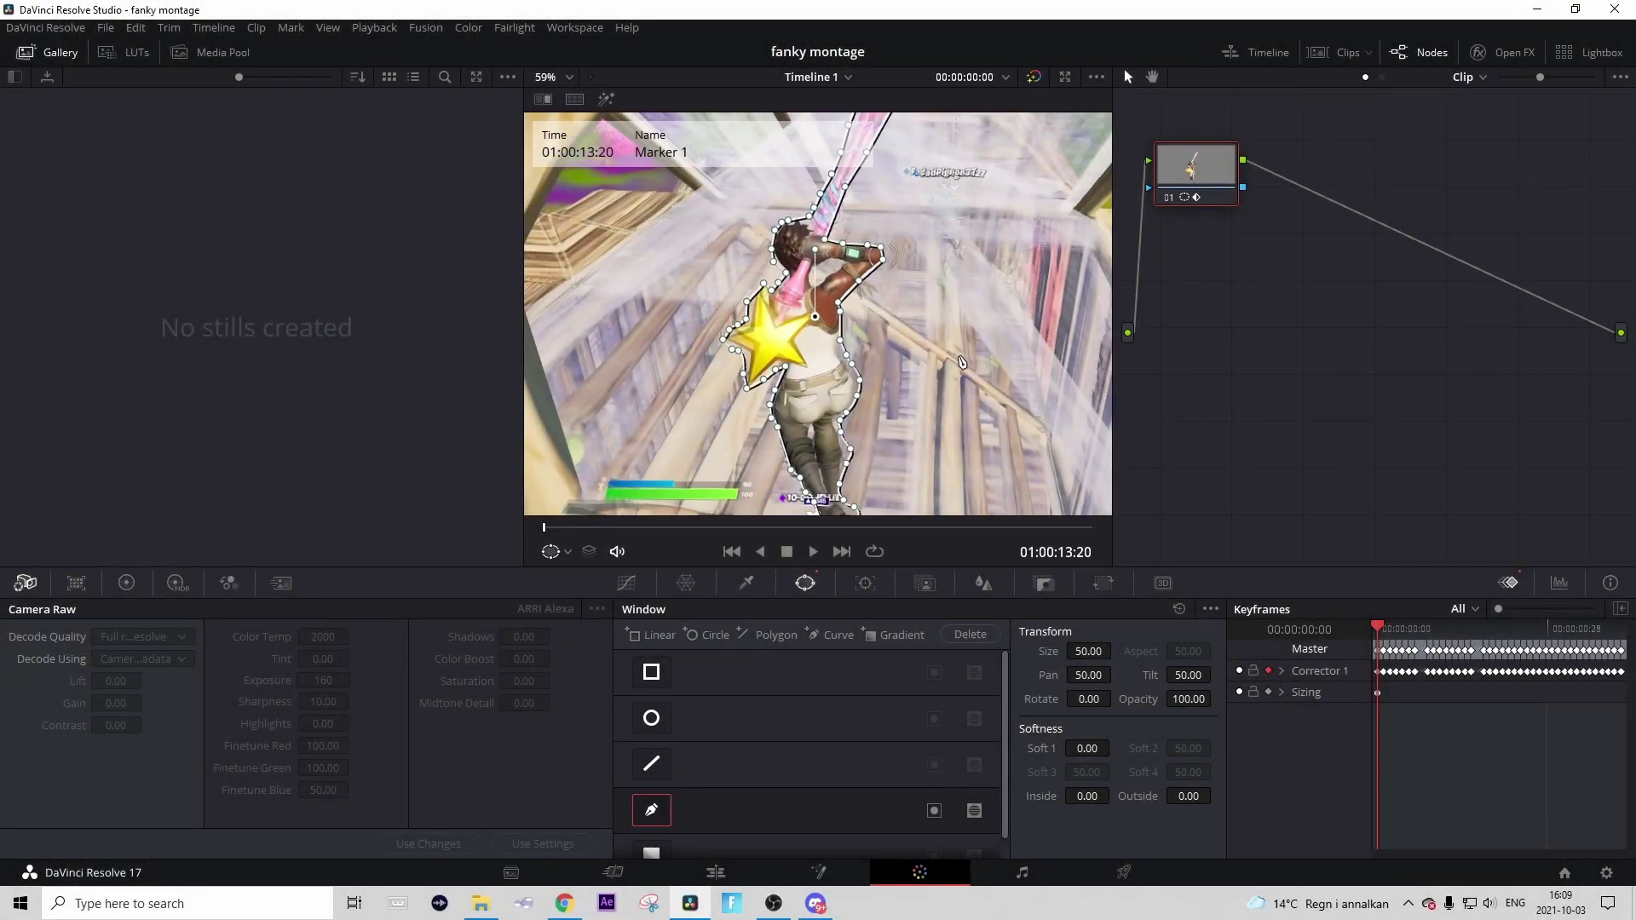
{"action": "scroll", "coordinate": [963, 362], "scroll_direction": "down", "scroll_amount": 2}
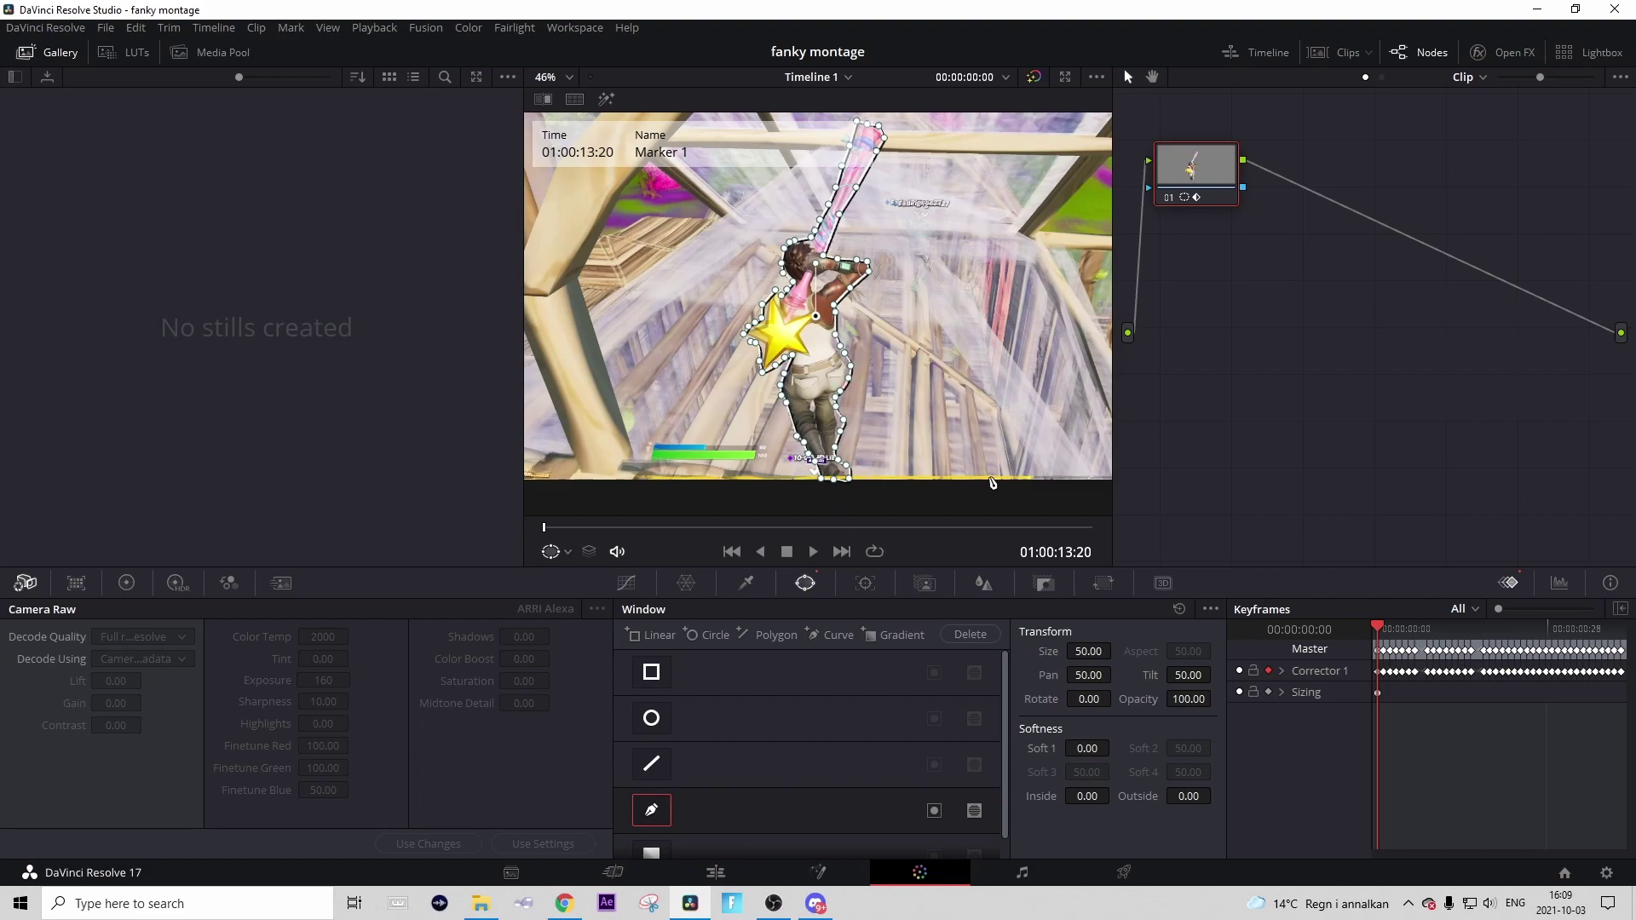
- Add an alpha output to the node graph, connect the masked node's alpha to it, and return to the Edit page
{"action": "left_click", "coordinate": [1417, 52]}
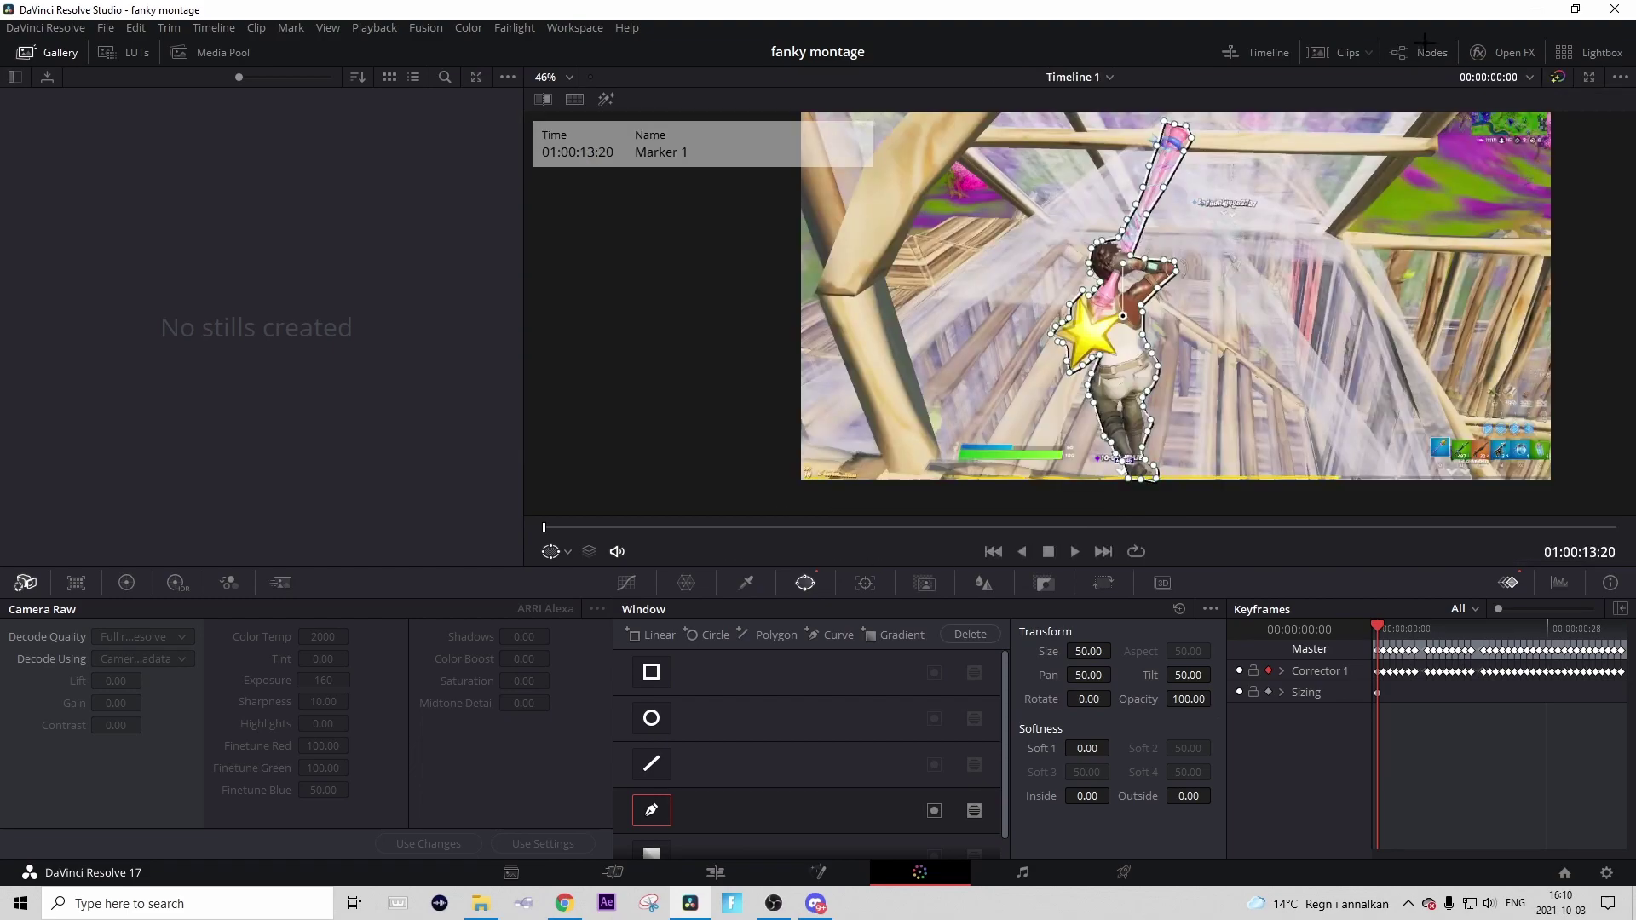
{"action": "left_click", "coordinate": [1425, 43]}
{"action": "right_click", "coordinate": [1307, 358]}
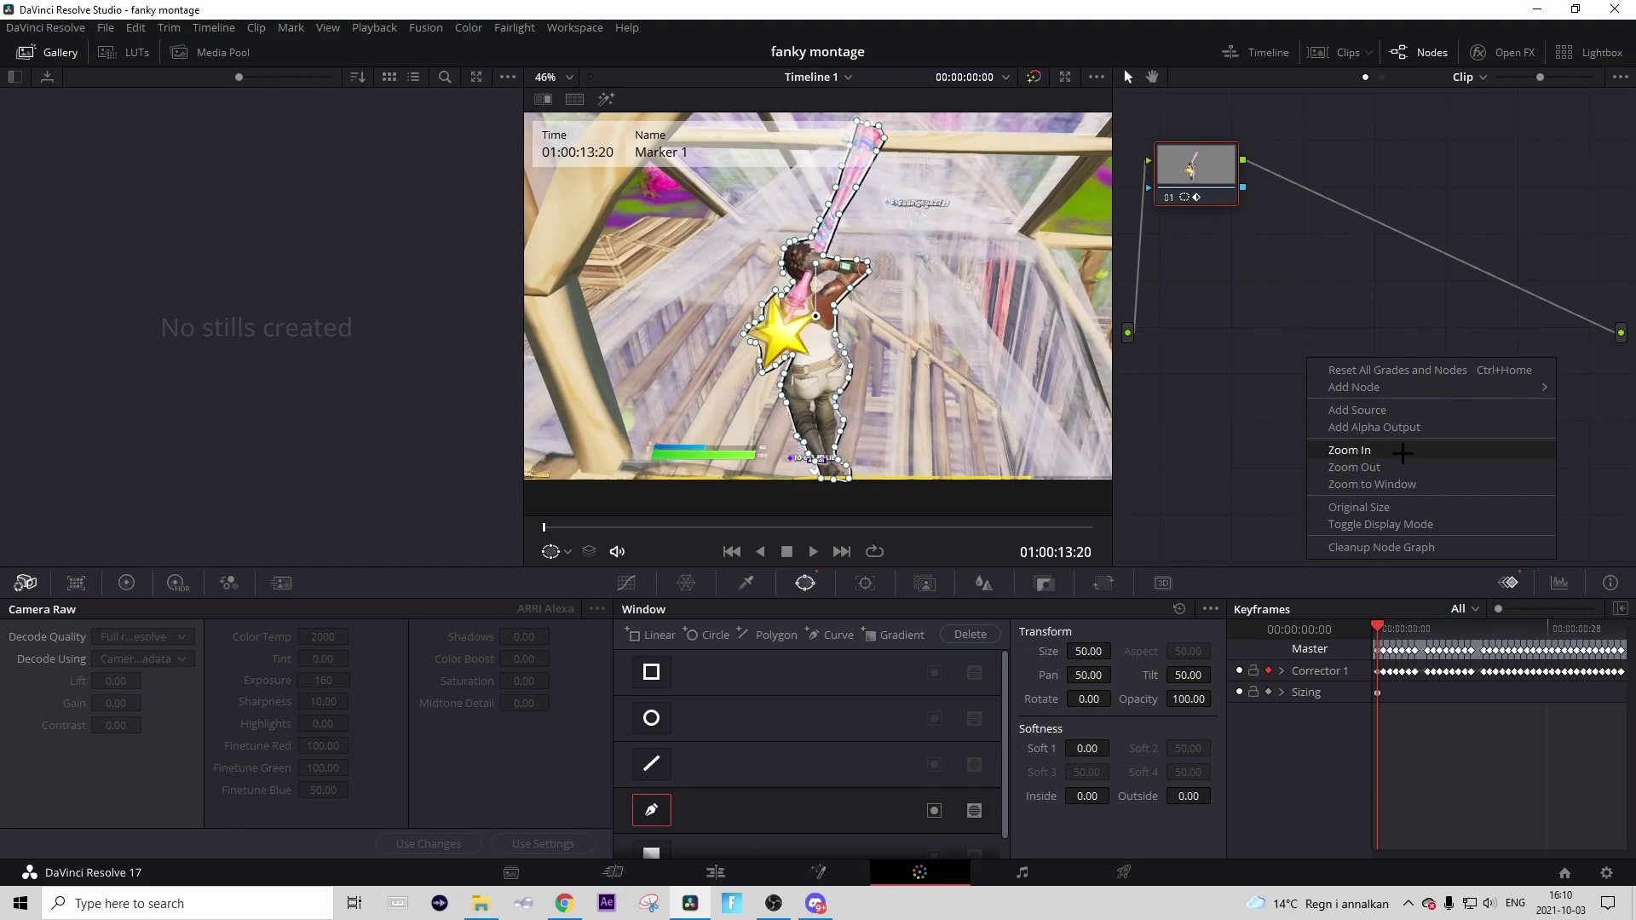
{"action": "left_click", "coordinate": [1363, 427]}
{"action": "left_click_drag", "start_coordinate": [1614, 362], "coordinate": [1313, 259]}
{"action": "left_click_drag", "start_coordinate": [1621, 364], "coordinate": [1214, 173]}
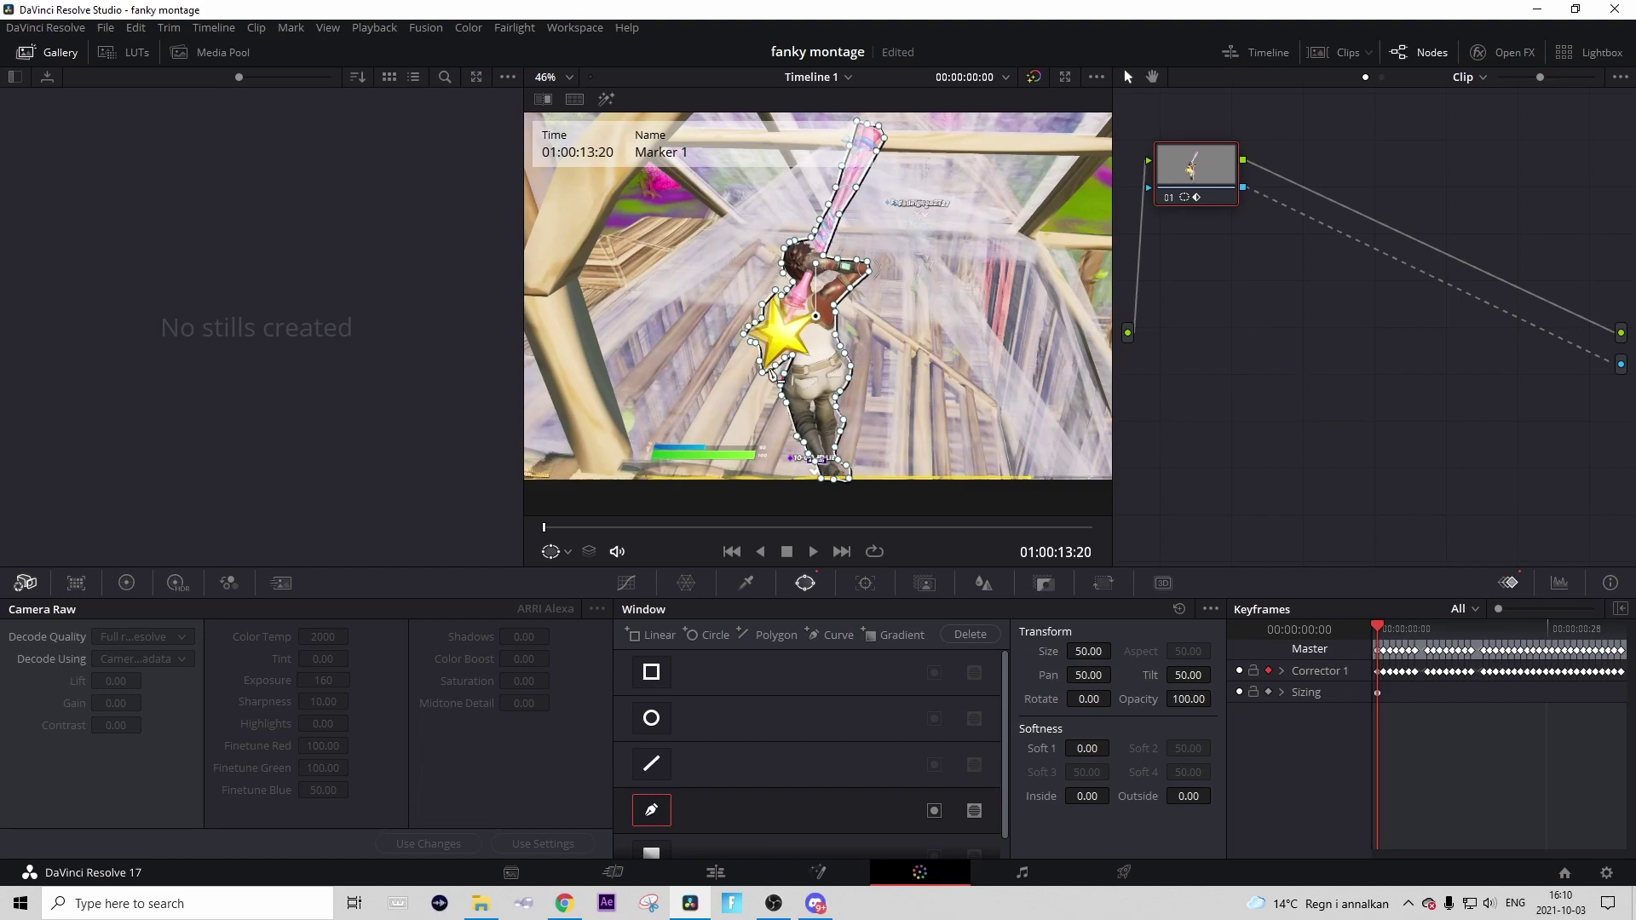
{"action": "left_click", "coordinate": [716, 873]}
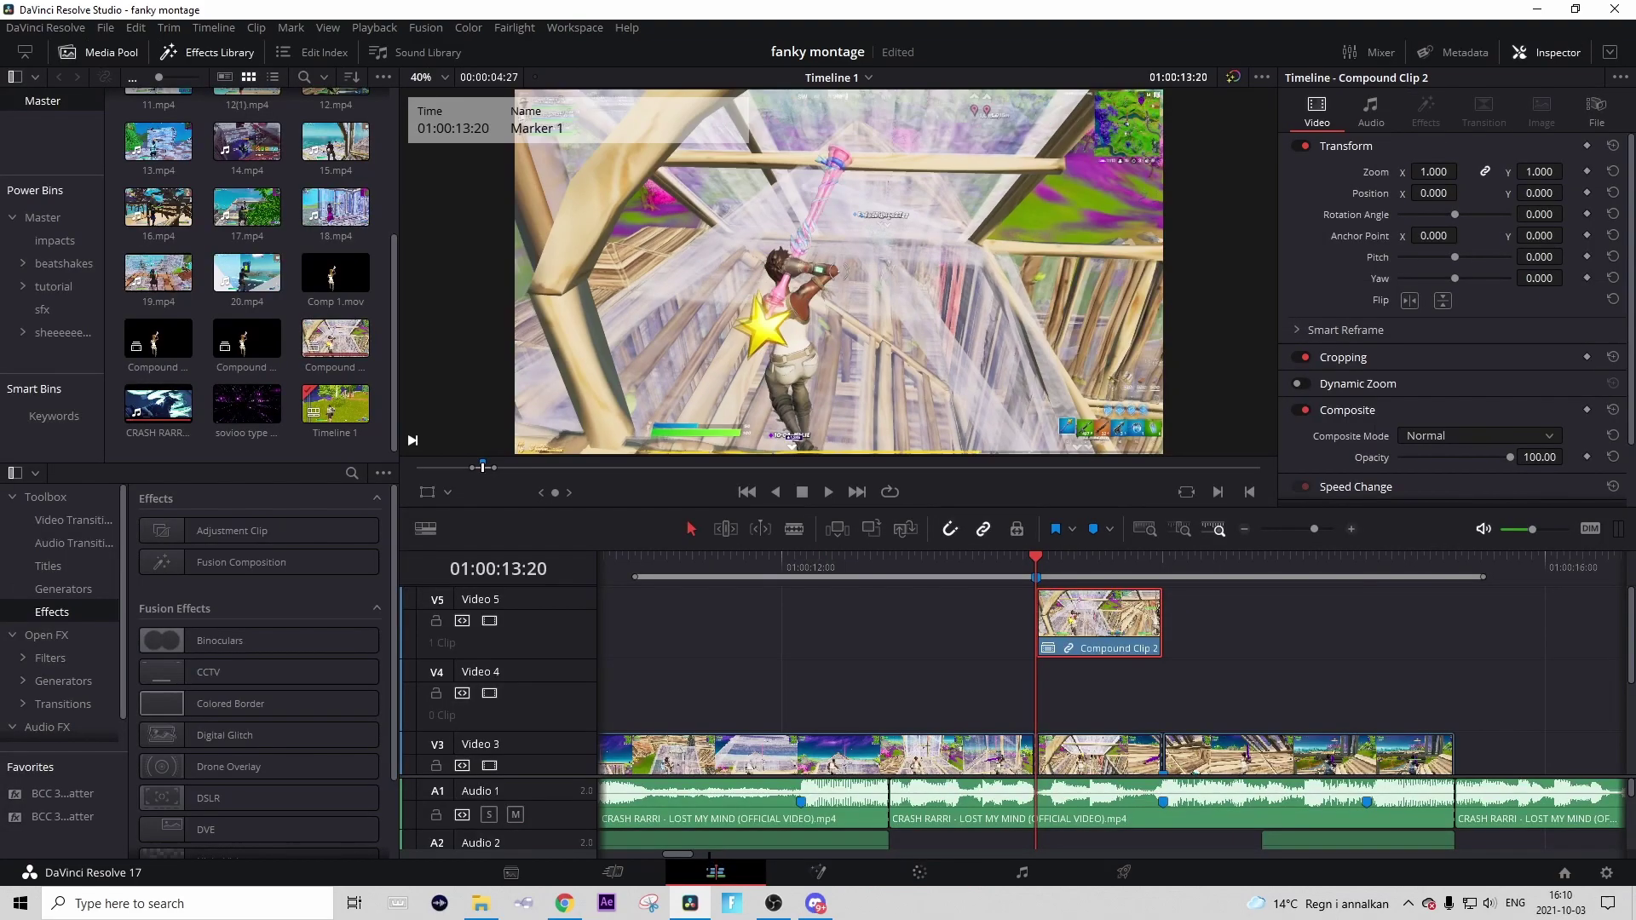
- Convert the masked clip on Video 5 into a new compound clip
{"action": "right_click", "coordinate": [1125, 611]}
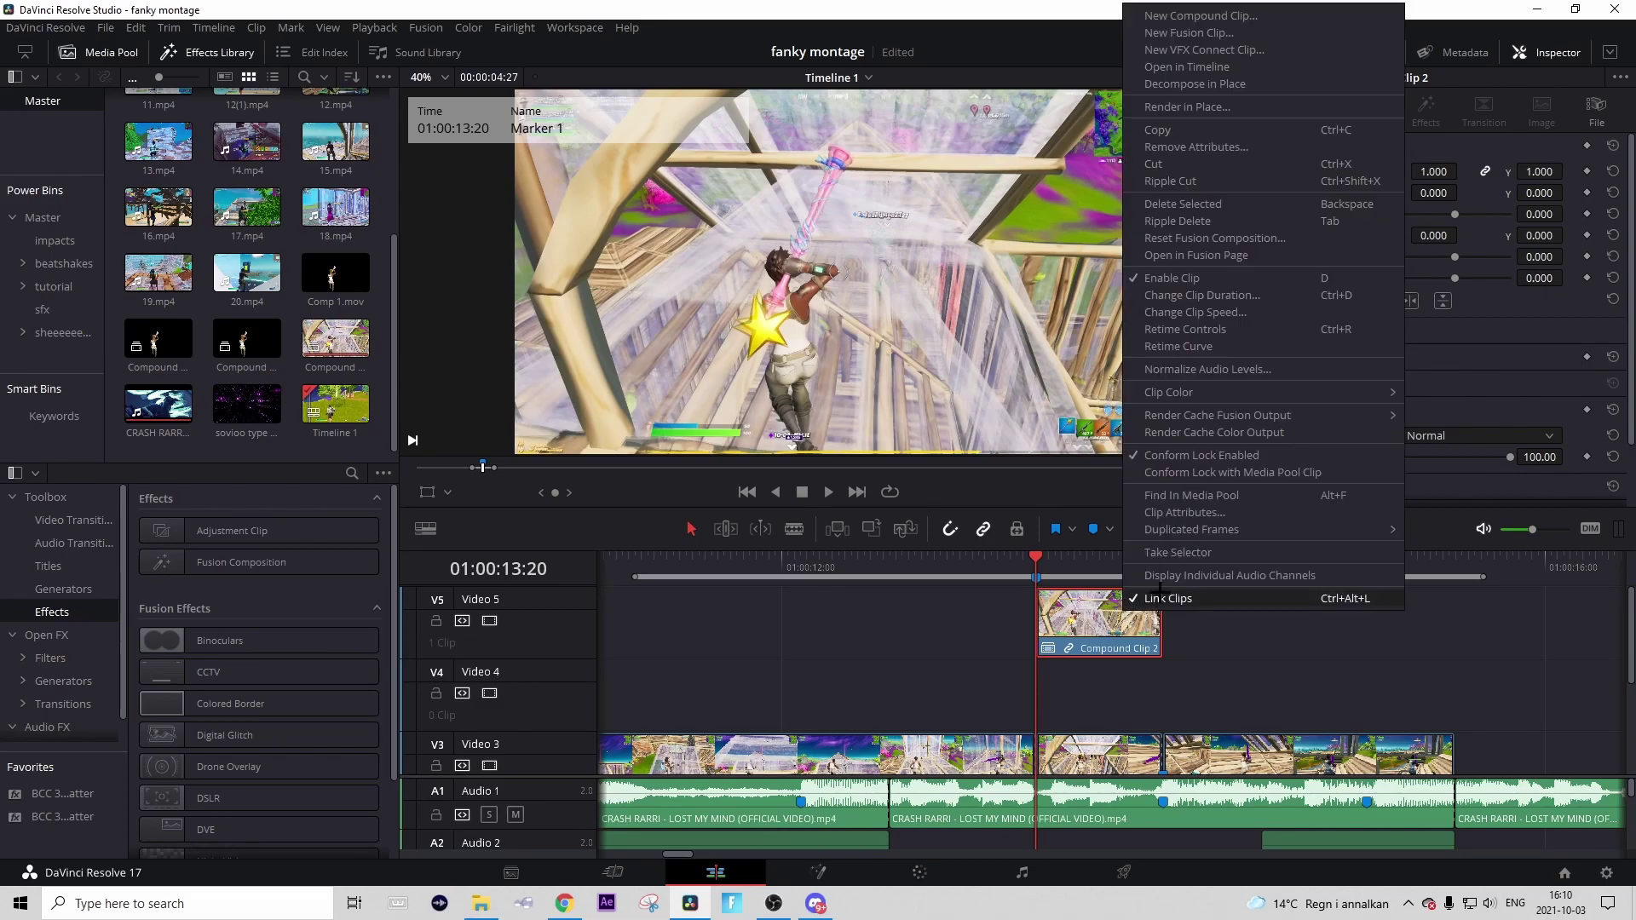
{"action": "left_click", "coordinate": [1270, 15]}
{"action": "left_click", "coordinate": [938, 492]}
- Place an adjustment clip on Video 4 beneath the compound clip, cut it at the compound clip's end and delete the excess
{"action": "left_click", "coordinate": [1316, 529]}
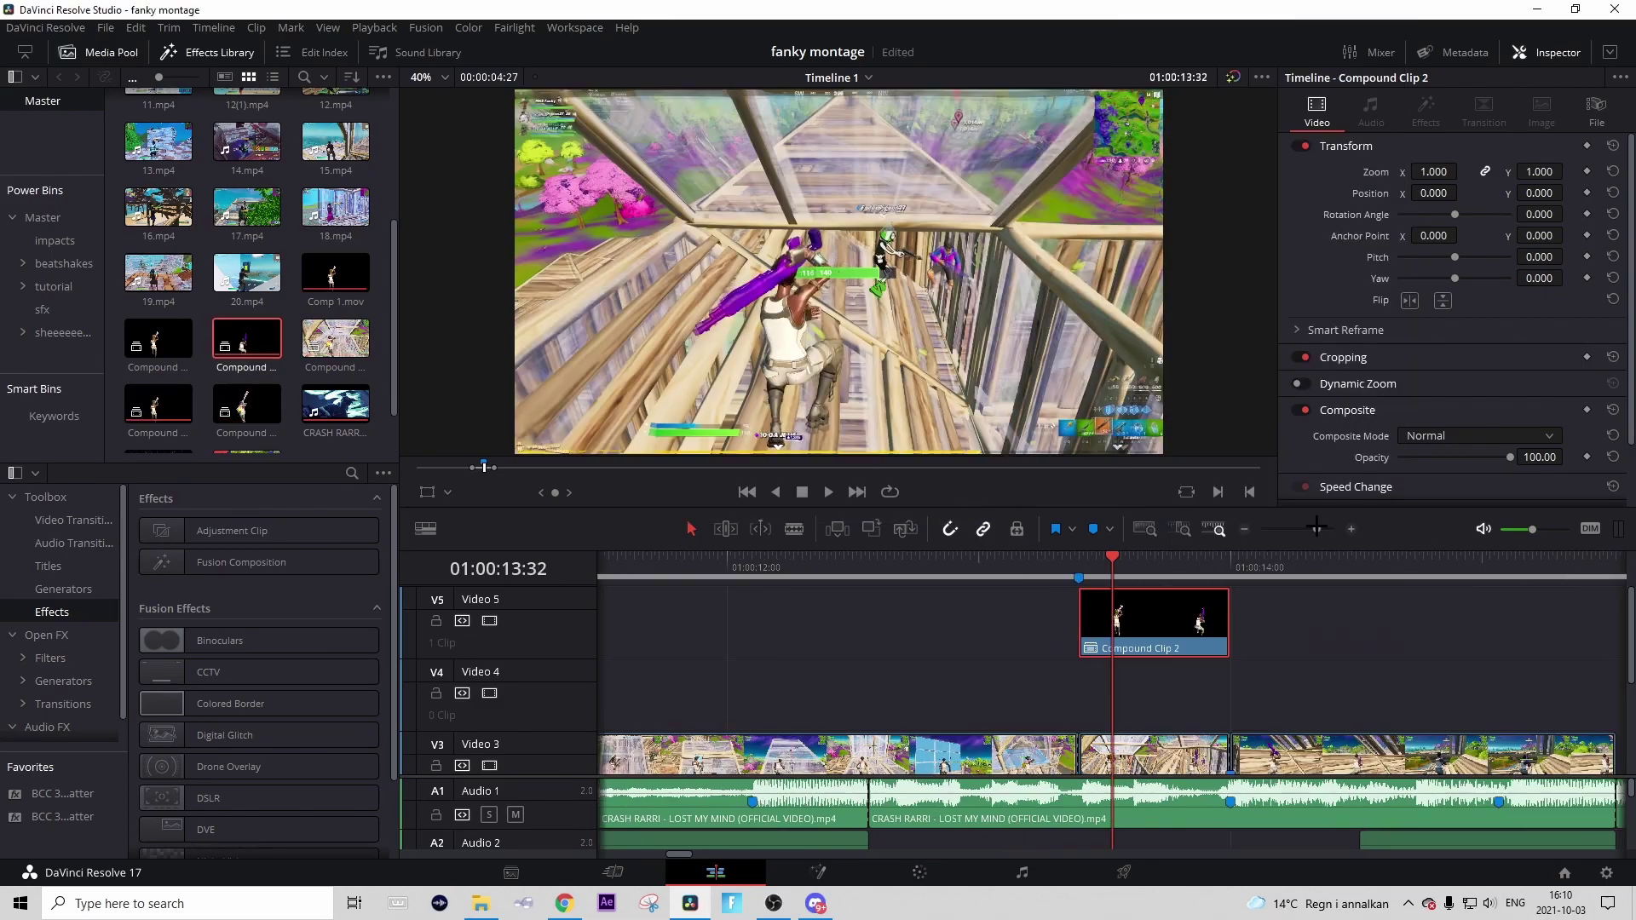
{"action": "left_click_drag", "start_coordinate": [1316, 527], "coordinate": [1314, 529]}
{"action": "left_click", "coordinate": [1188, 687]}
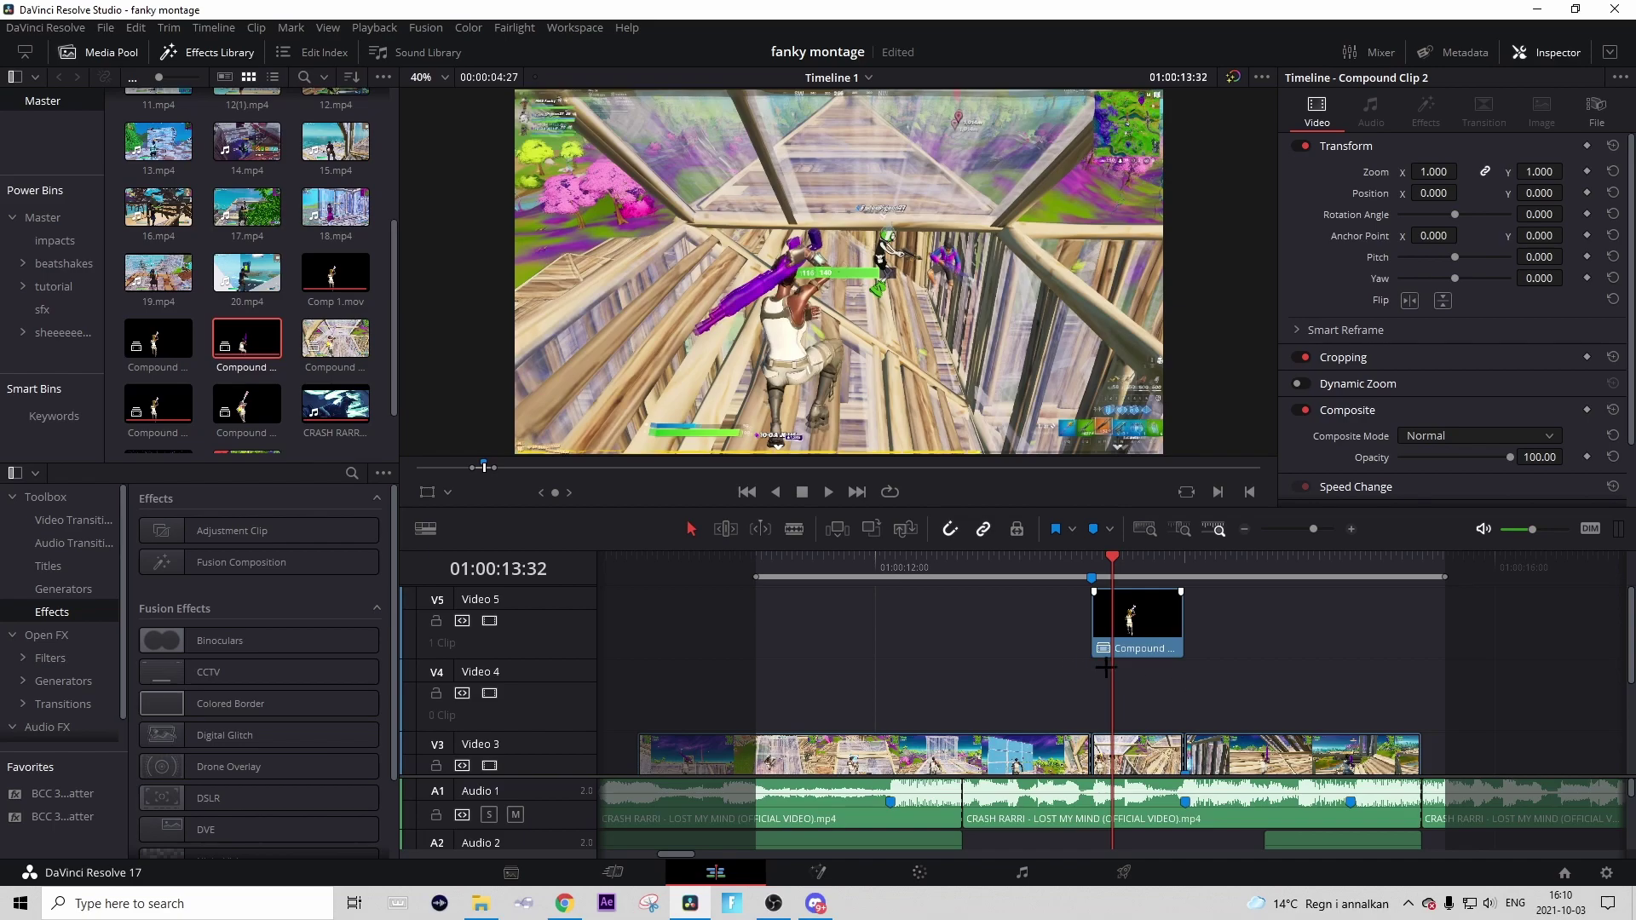
{"action": "left_click_drag", "start_coordinate": [232, 531], "coordinate": [1133, 682]}
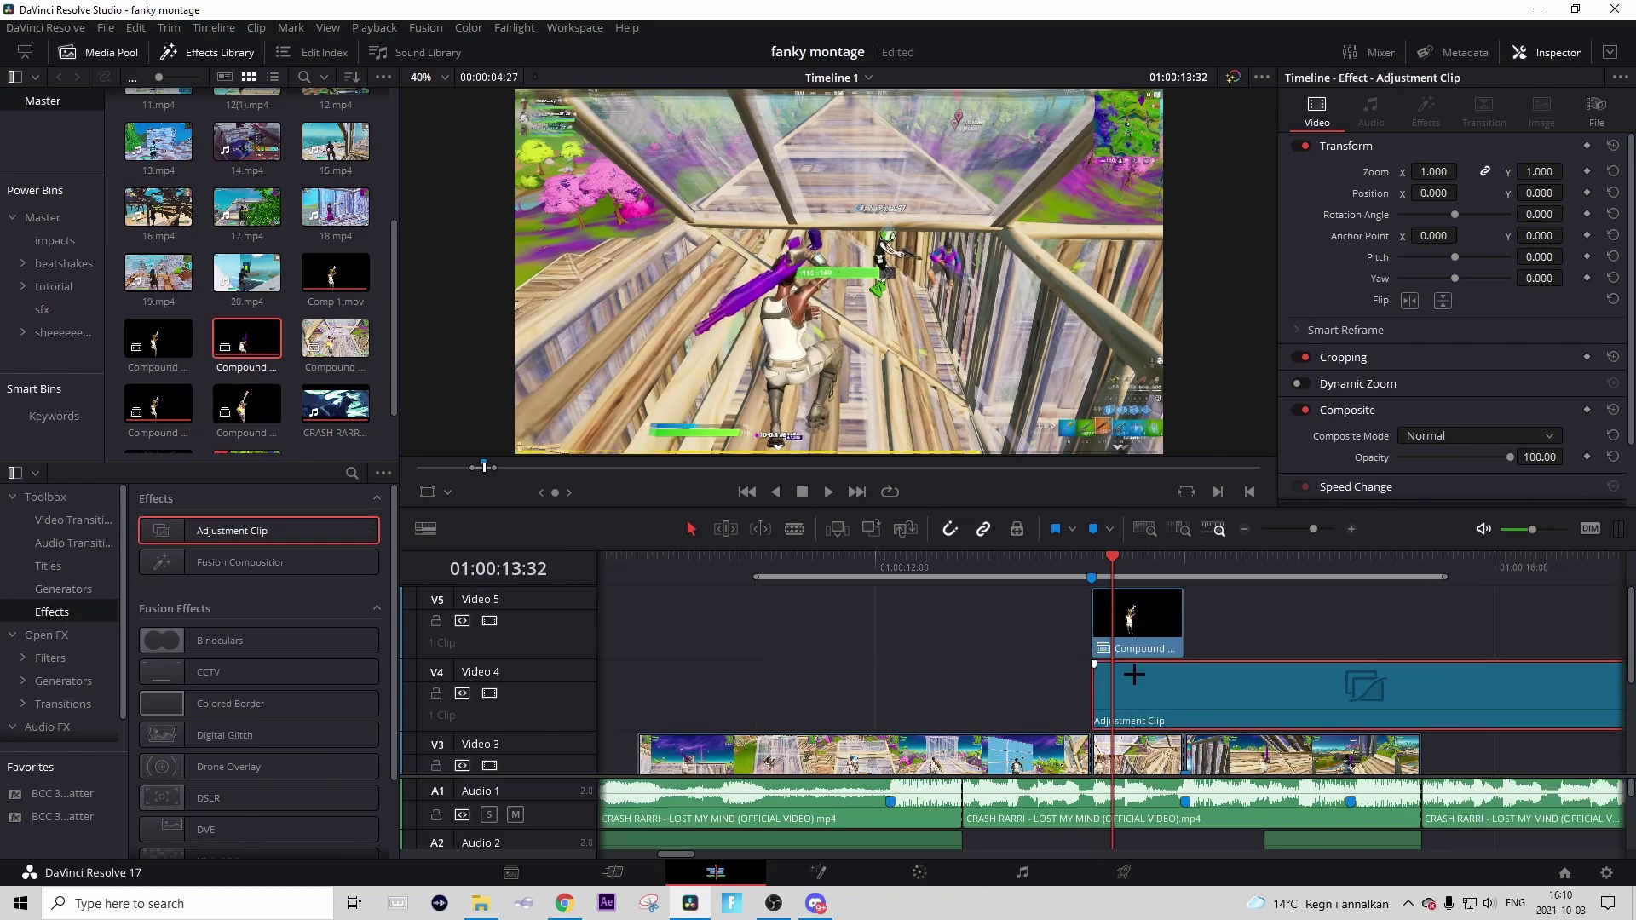
{"action": "left_click", "coordinate": [1131, 645]}
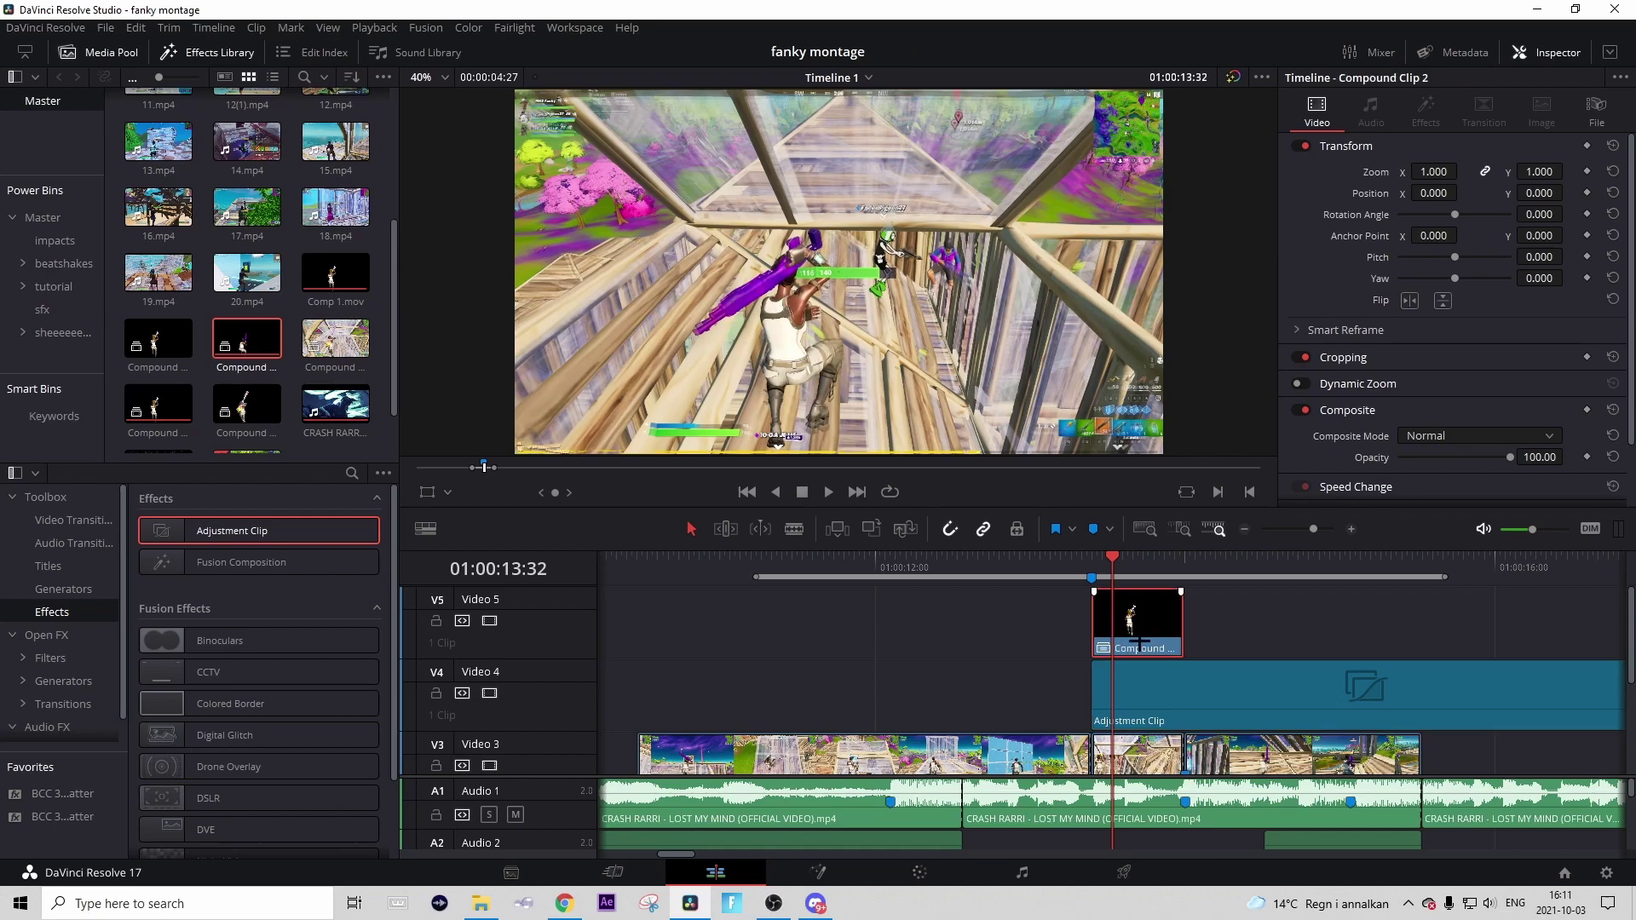
{"action": "left_click_drag", "start_coordinate": [1160, 556], "coordinate": [1187, 572]}
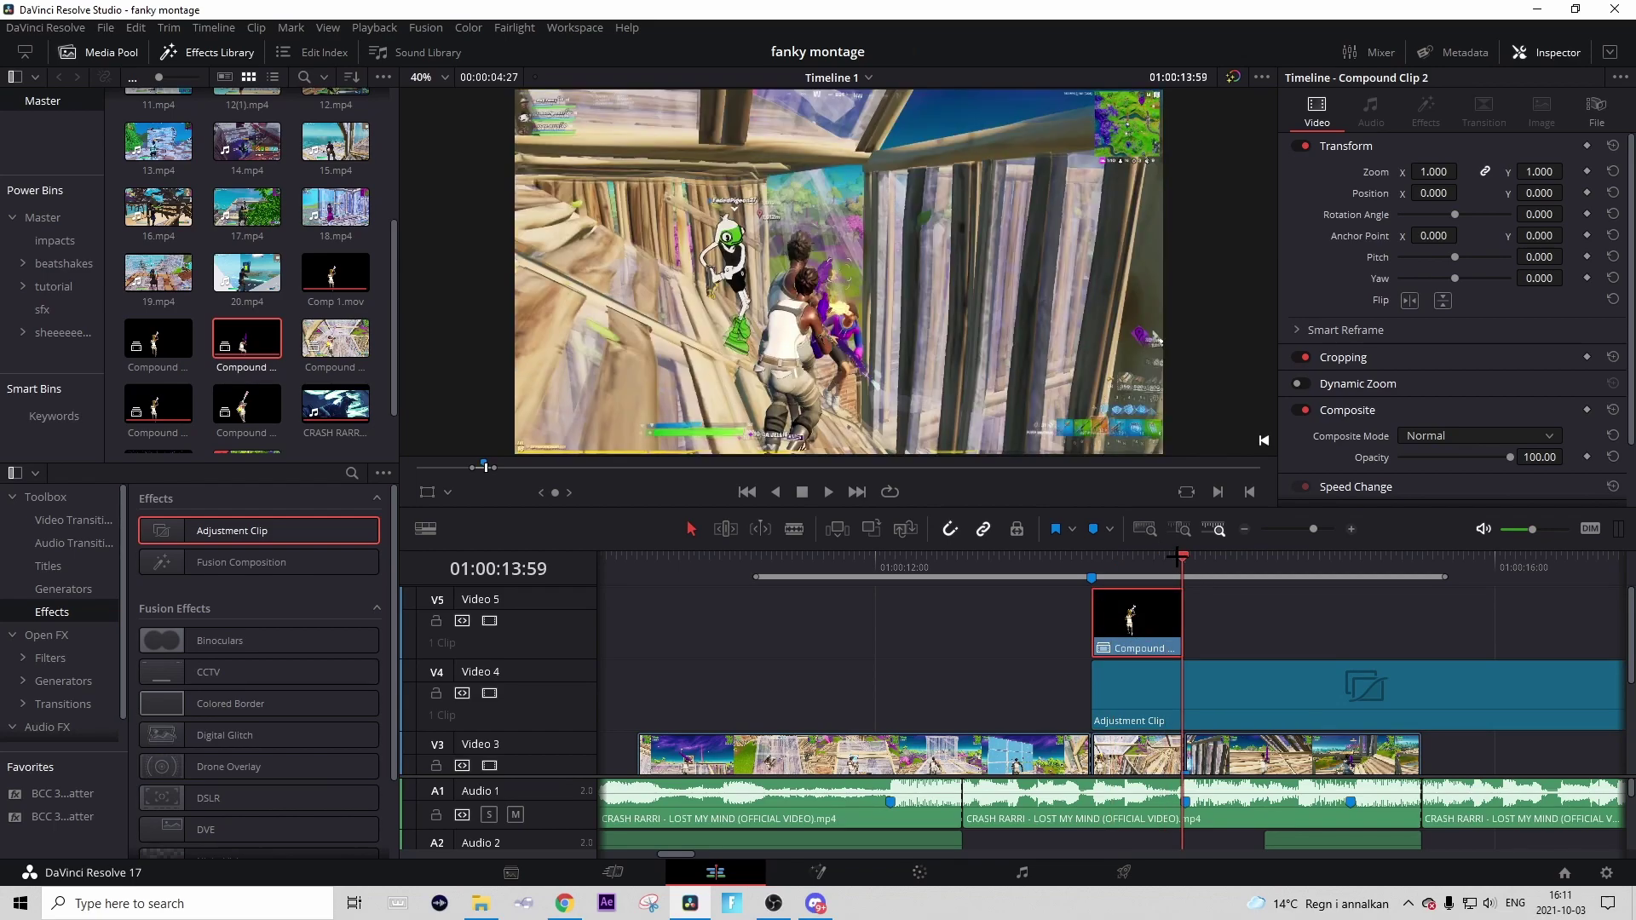
{"action": "left_click", "coordinate": [1220, 691]}
{"action": "key", "text": "ctrl+b"}
{"action": "left_click", "coordinate": [1220, 675]}
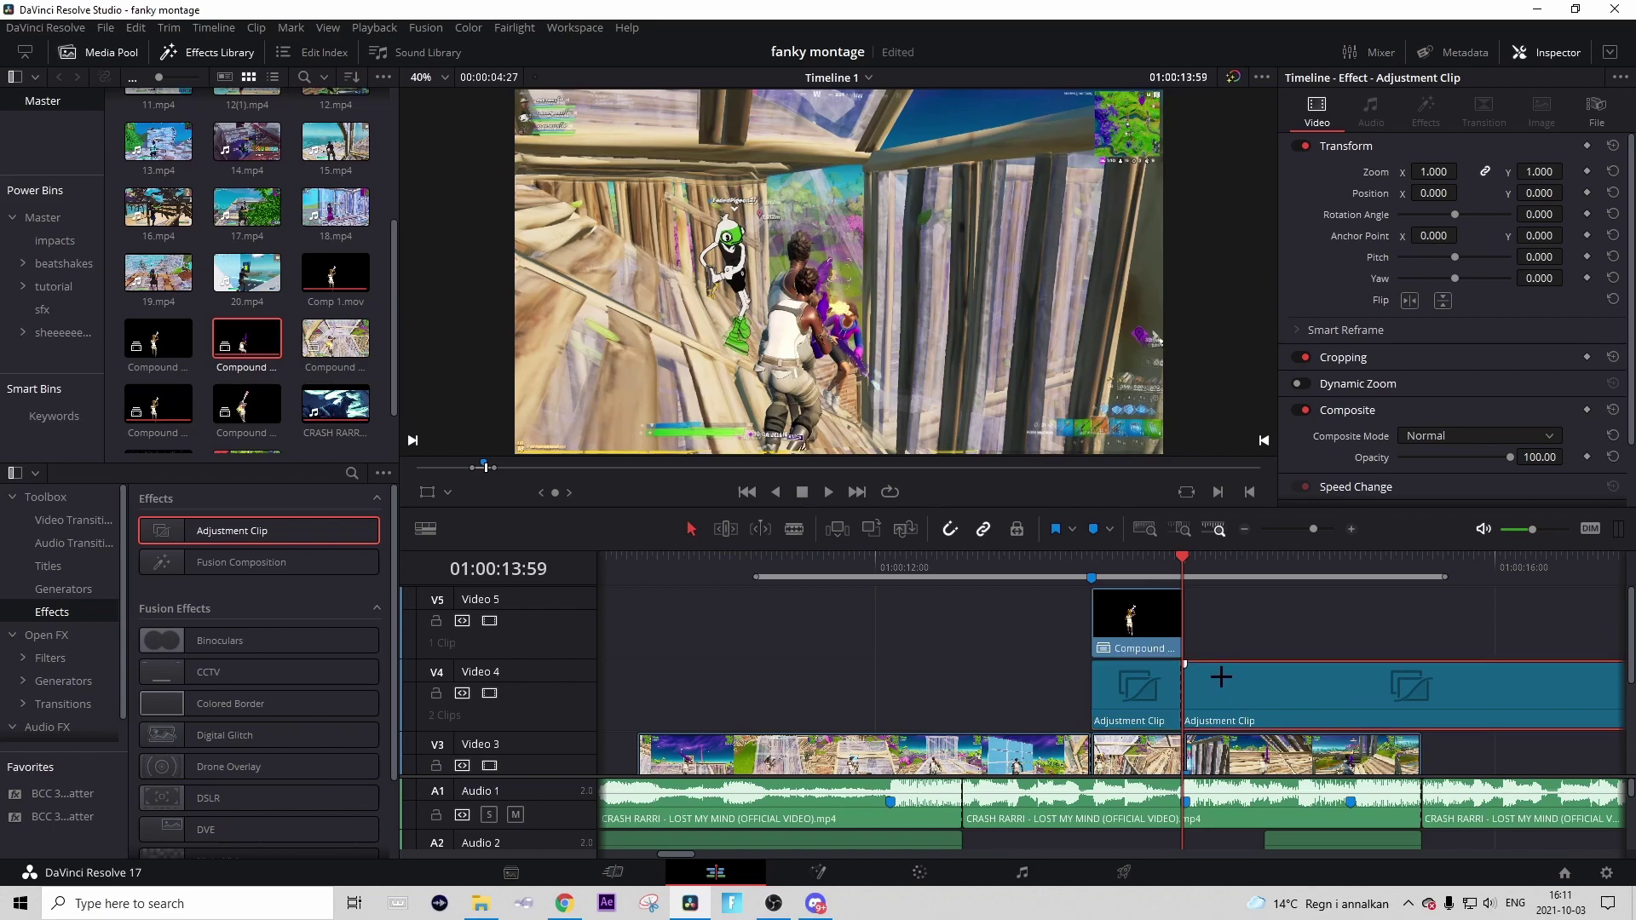
{"action": "key", "text": "BackSpace"}
- Line up the compound clip and the adjustment clip beneath it so both start and end on the same frames
{"action": "left_click", "coordinate": [1130, 559]}
{"action": "left_click", "coordinate": [1122, 699]}
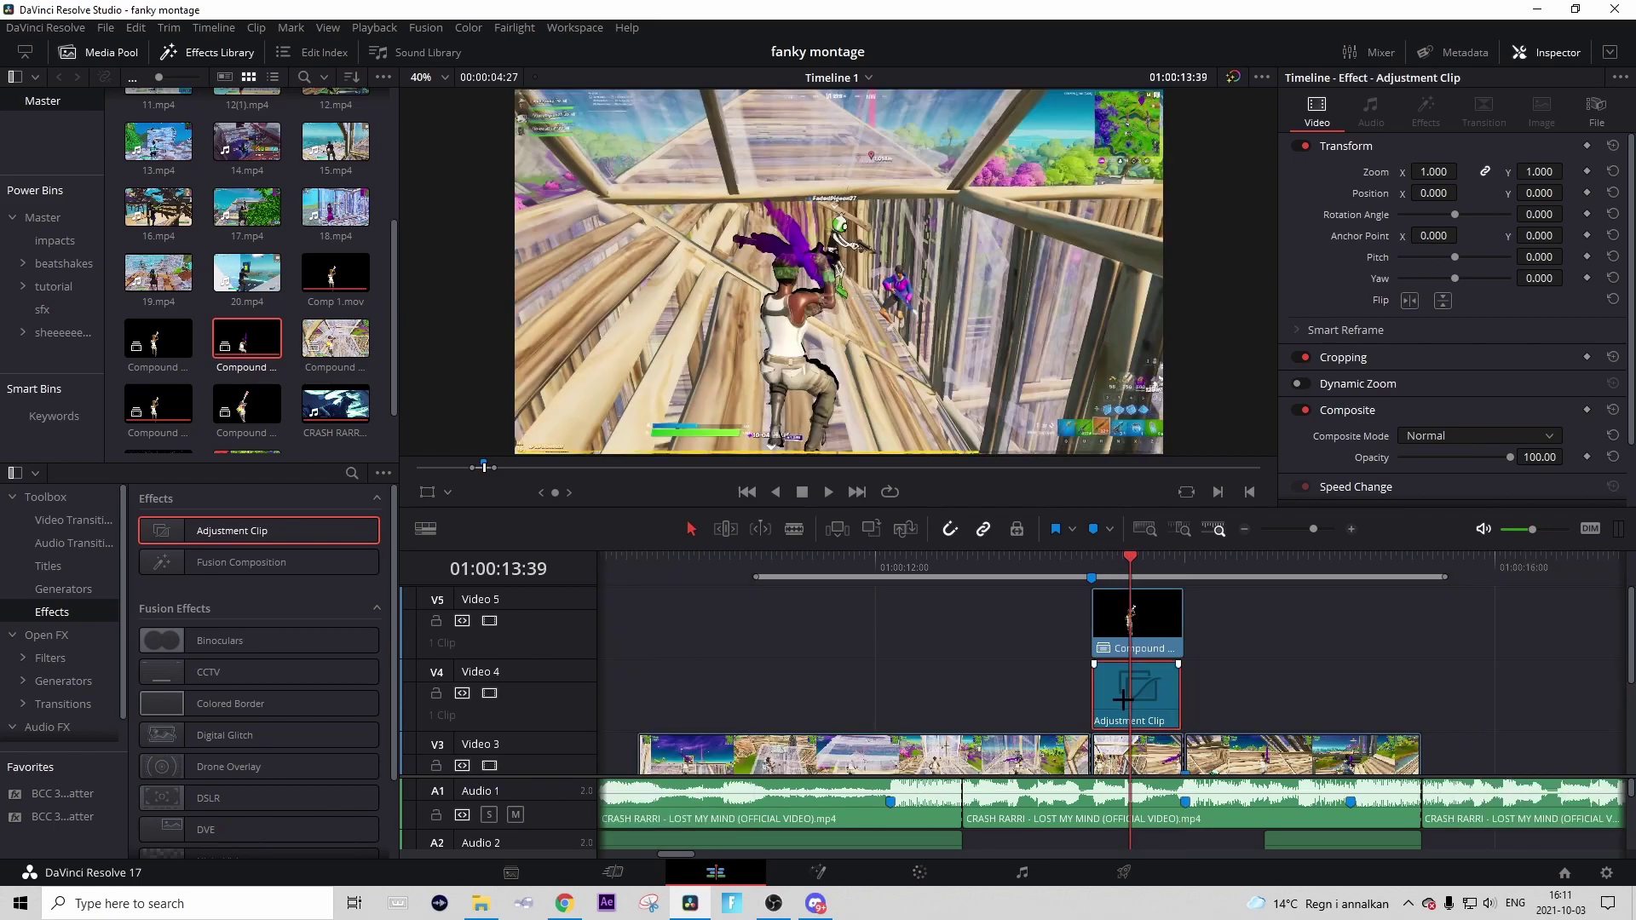
{"action": "key", "text": "ctrl+z"}
{"action": "left_click", "coordinate": [1121, 692]}
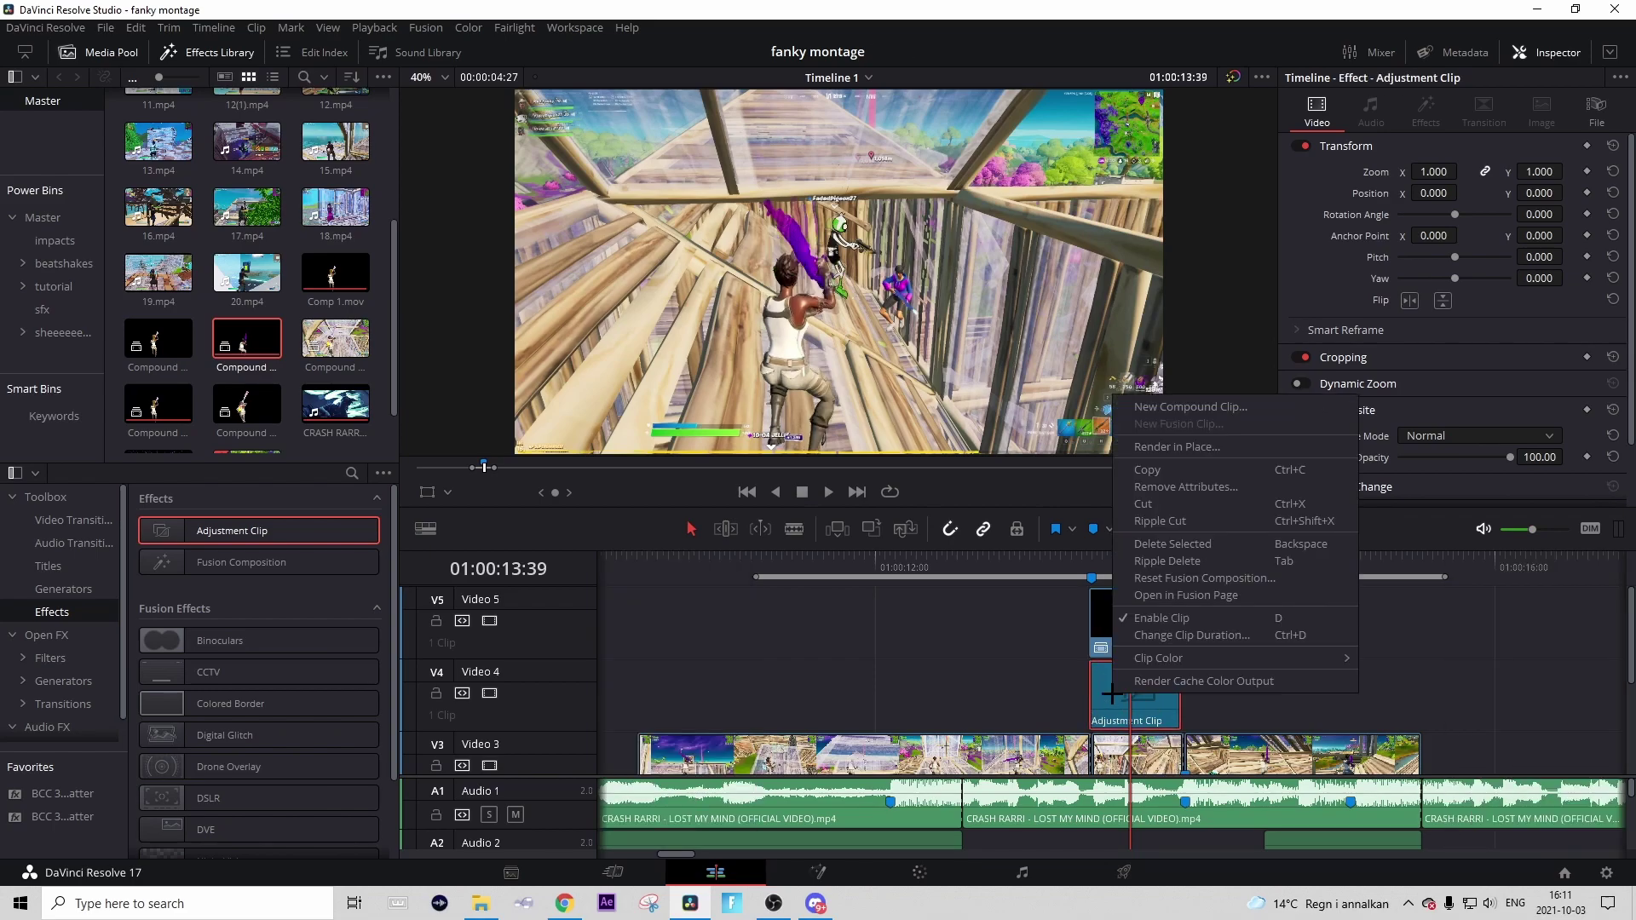
- Open the adjustment clip in Fusion and bring in the S_HueSatBright, uniVHS, S_HueSatBright, S_CloudsPsyko, EdgeDetect and Blur node chain
{"action": "right_click", "coordinate": [1114, 690]}
{"action": "left_click", "coordinate": [1205, 594]}
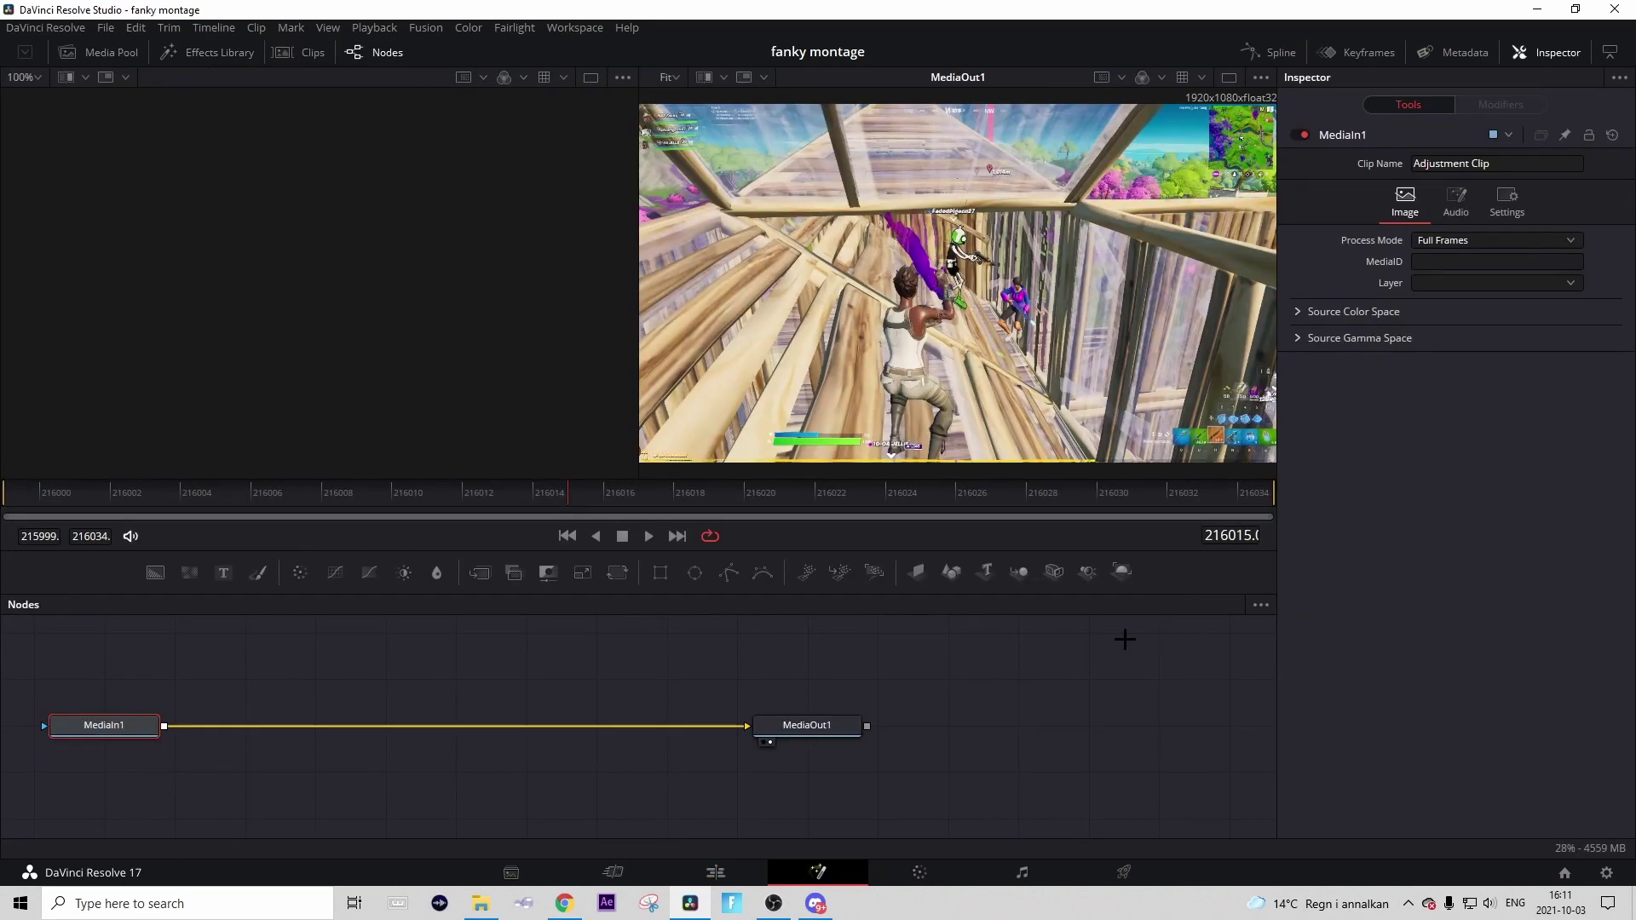
{"action": "left_click", "coordinate": [509, 499]}
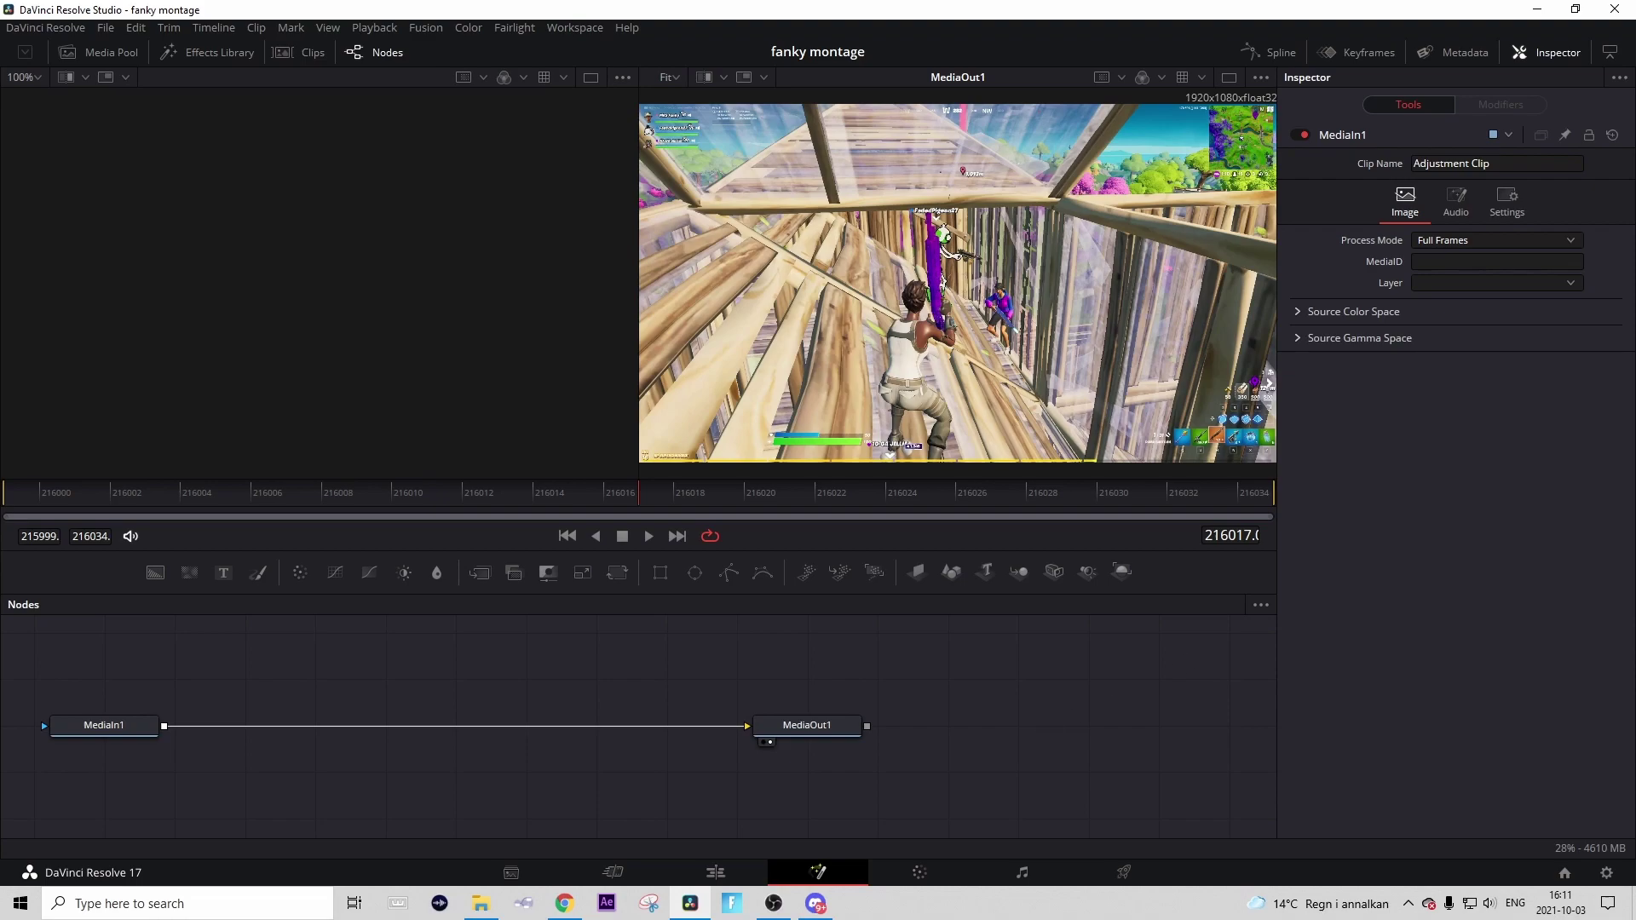
{"action": "left_click_drag", "start_coordinate": [909, 829], "coordinate": [249, 724]}
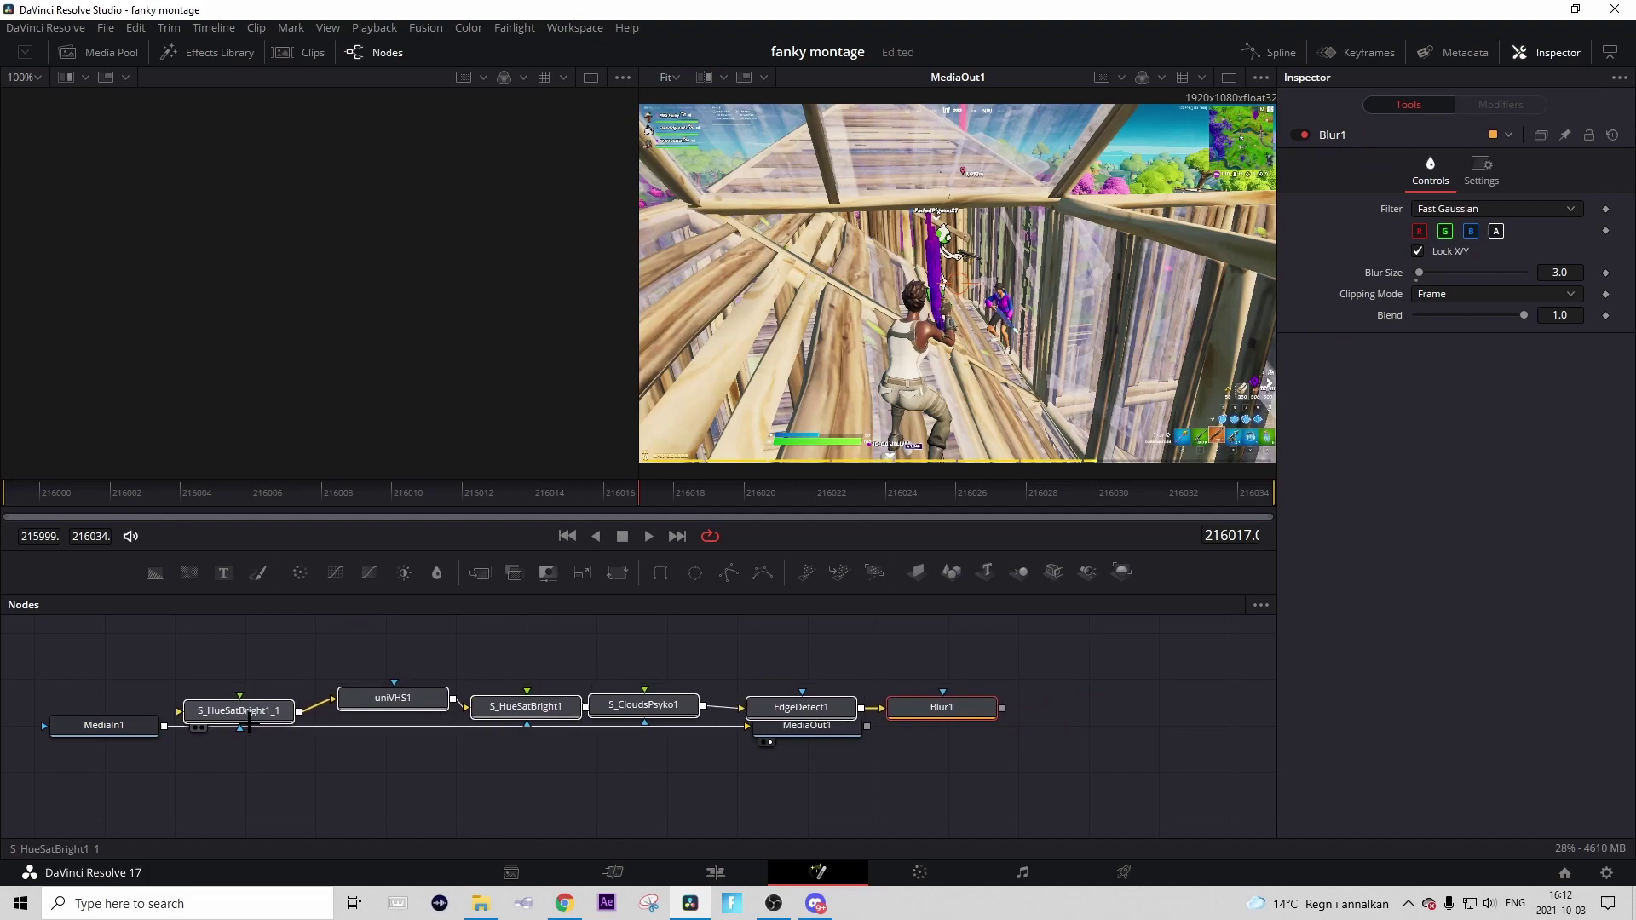
- Wire the imported effect chain between MediaIn1 and MediaOut1, check it on an earlier frame, and return to the Edit page
{"action": "left_click_drag", "start_coordinate": [807, 728], "coordinate": [1128, 710]}
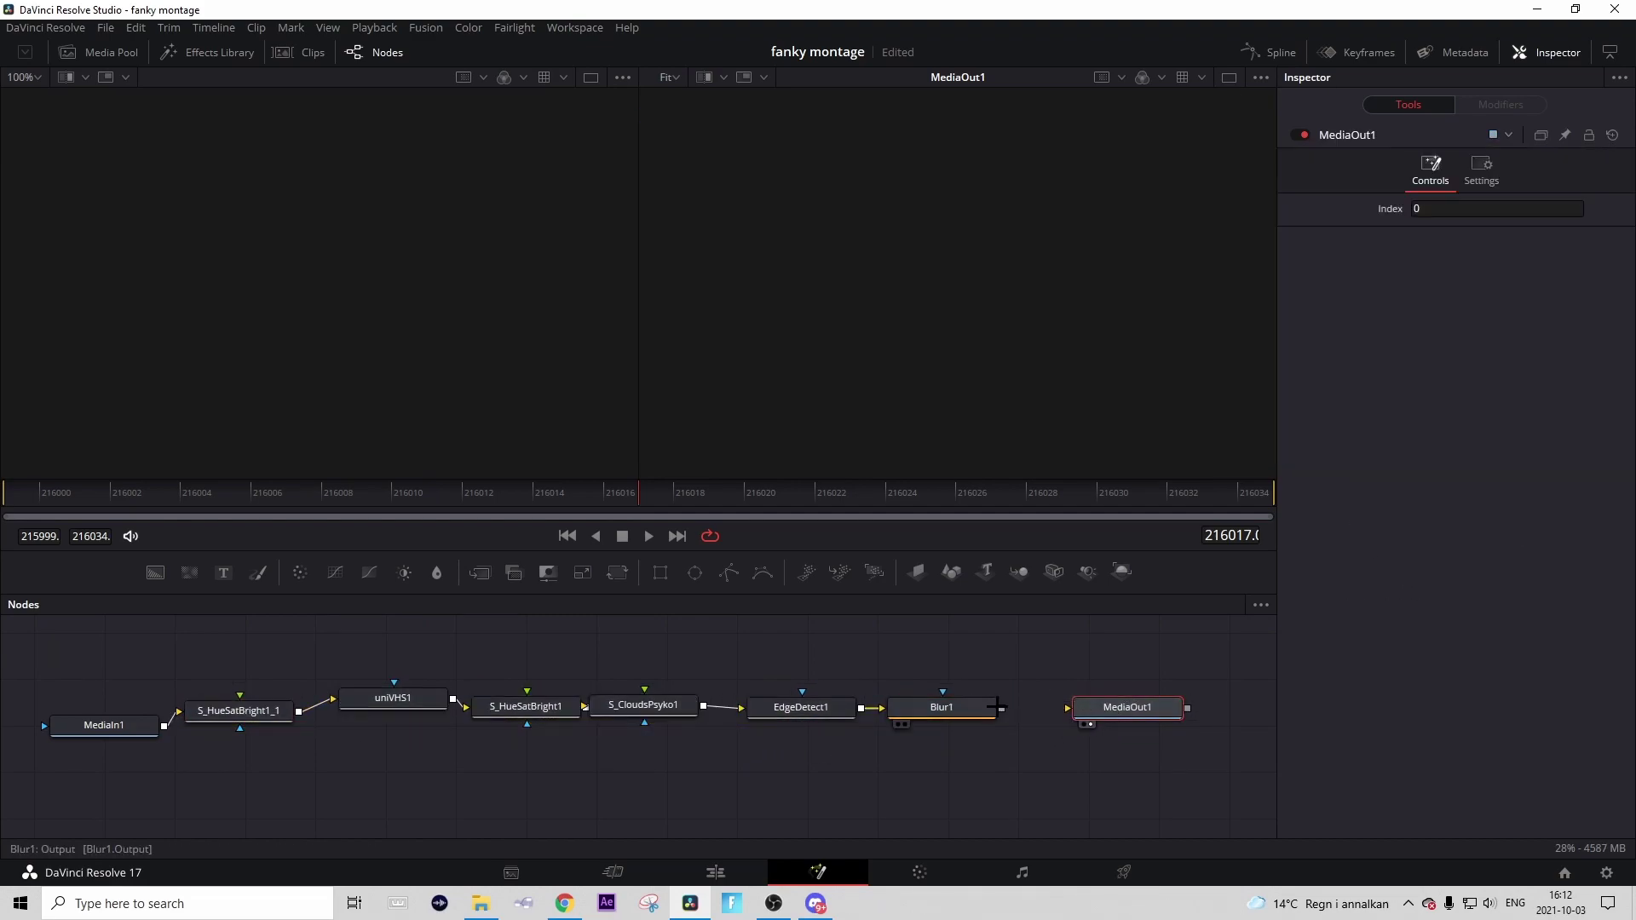
{"action": "left_click_drag", "start_coordinate": [1002, 708], "coordinate": [1068, 708]}
{"action": "left_click", "coordinate": [511, 495]}
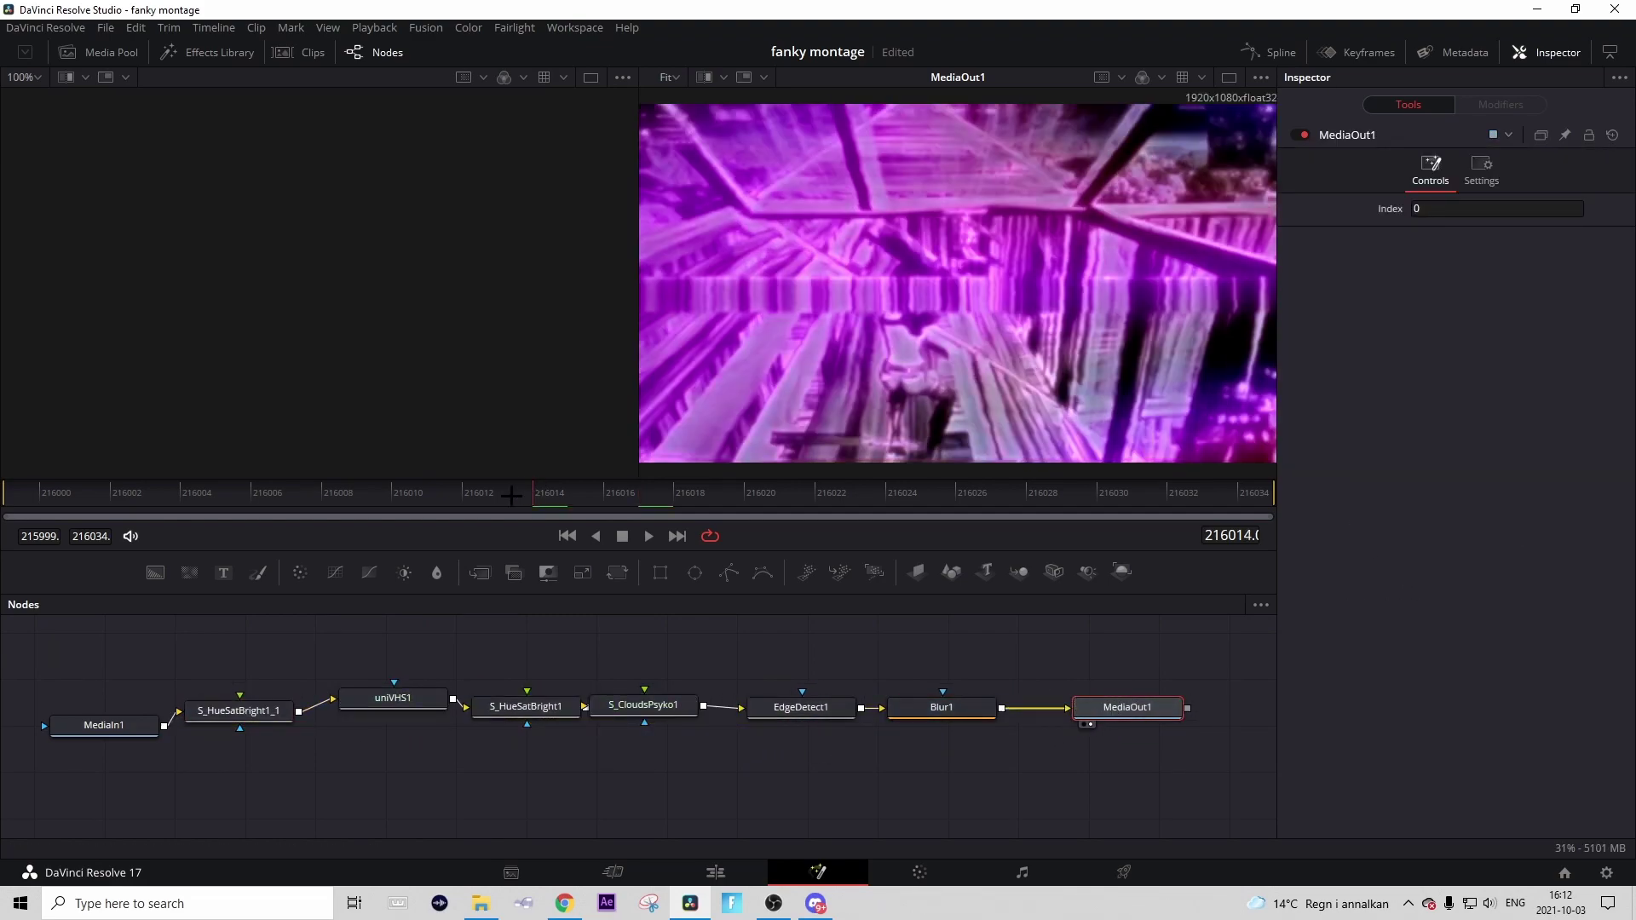
{"action": "left_click", "coordinate": [688, 869]}
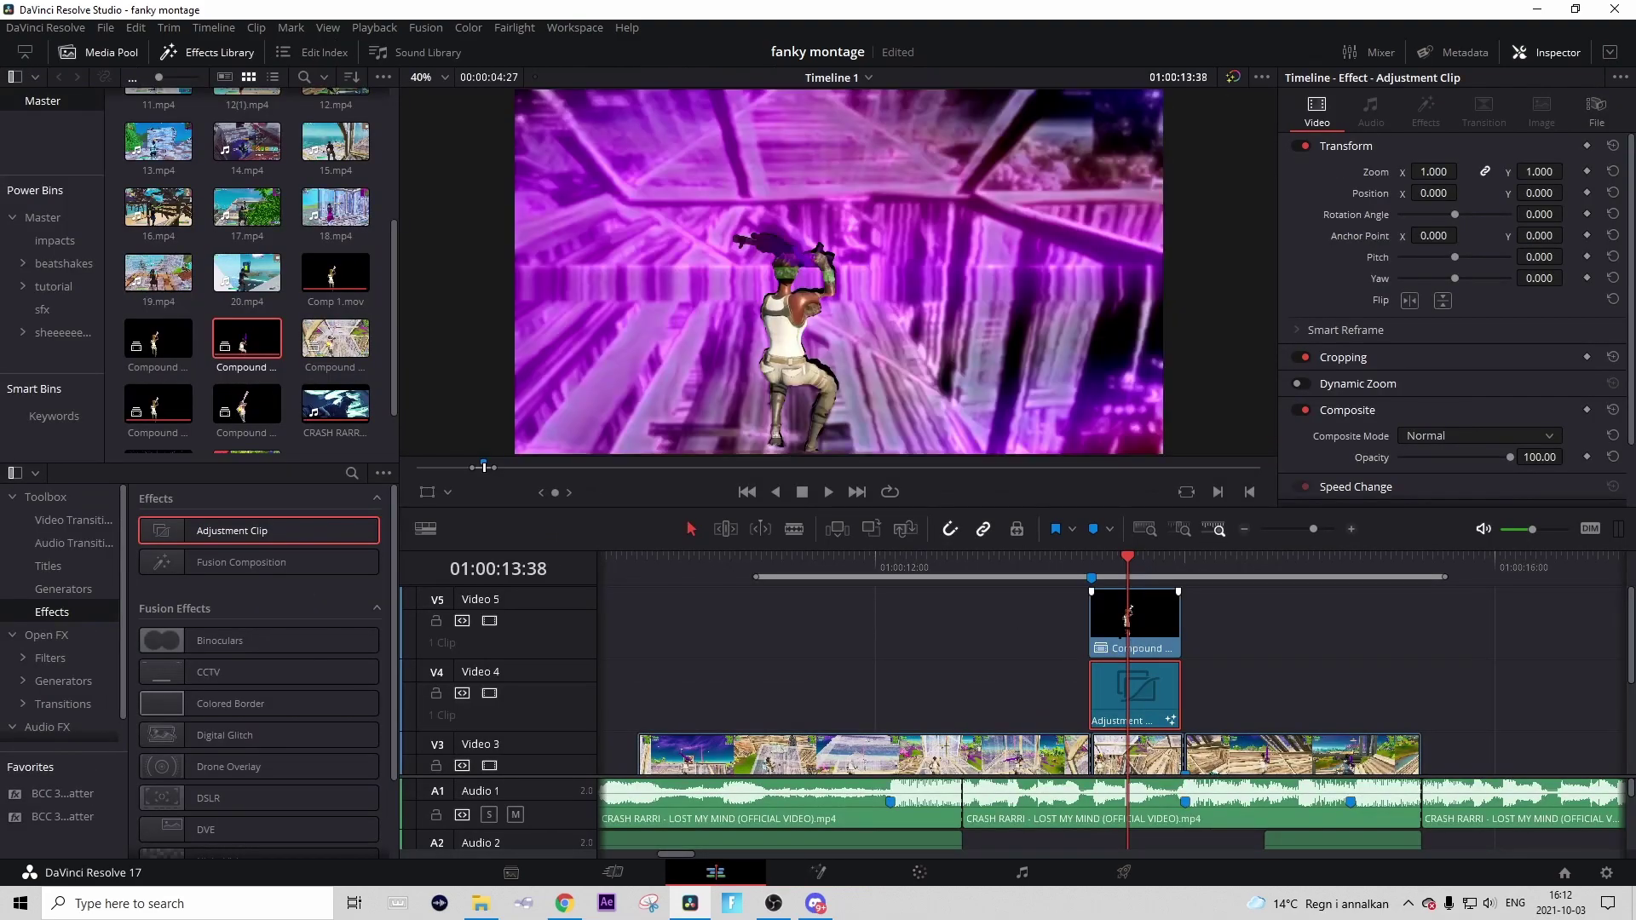
- Enable Render Cache Color Output for the adjustment clip on Video 4
{"action": "key", "text": "Right"}
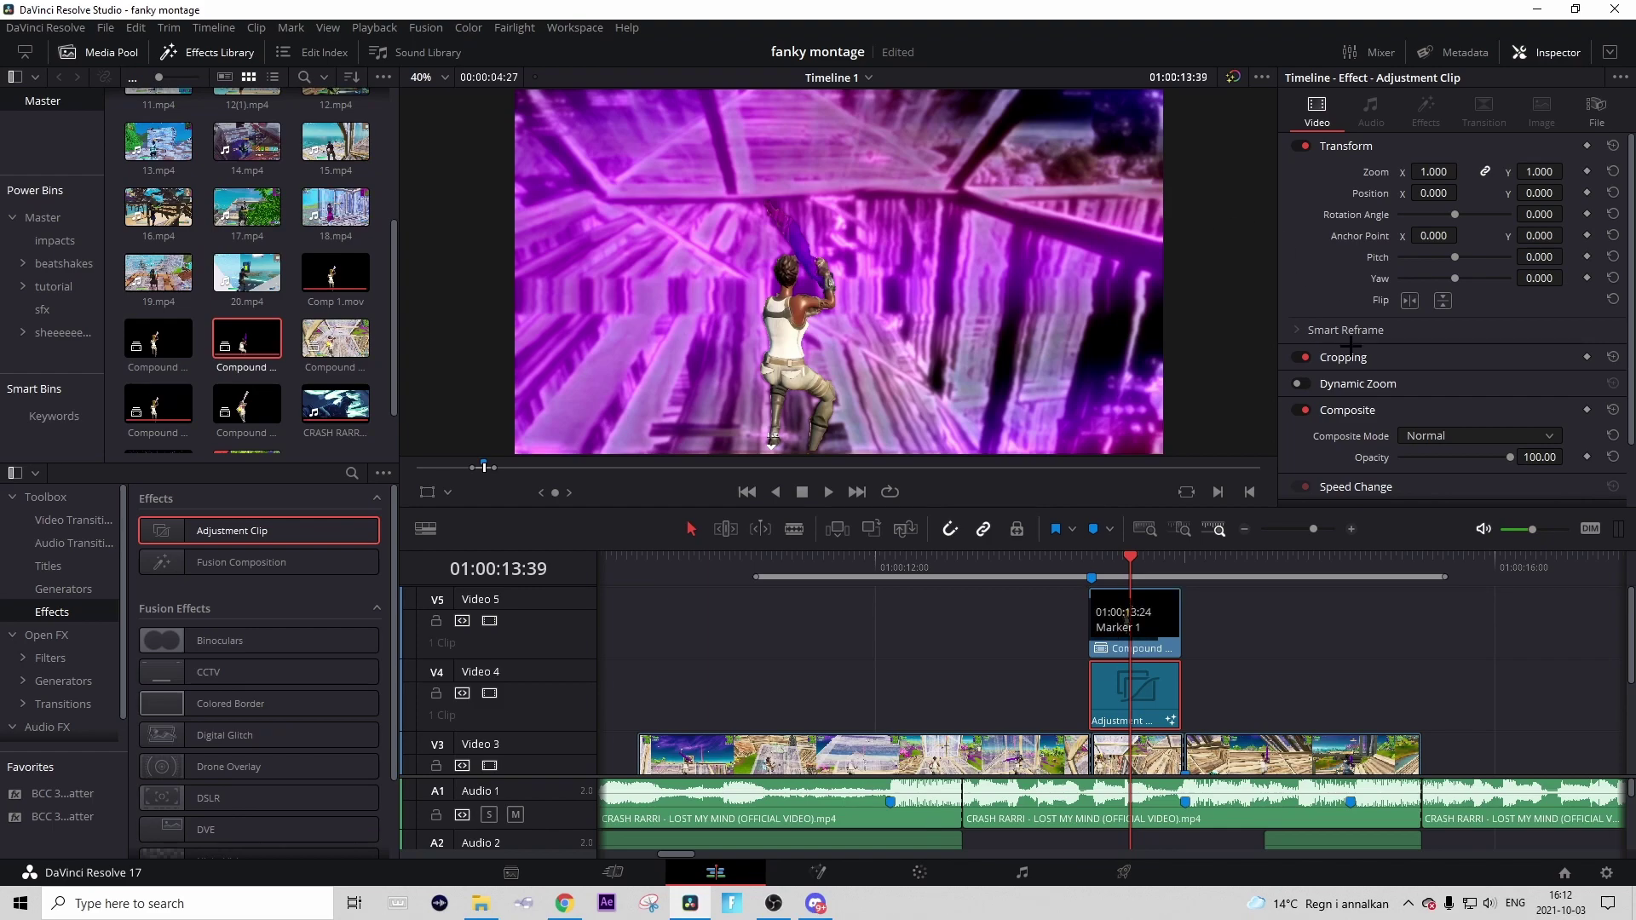
{"action": "left_click", "coordinate": [1351, 529]}
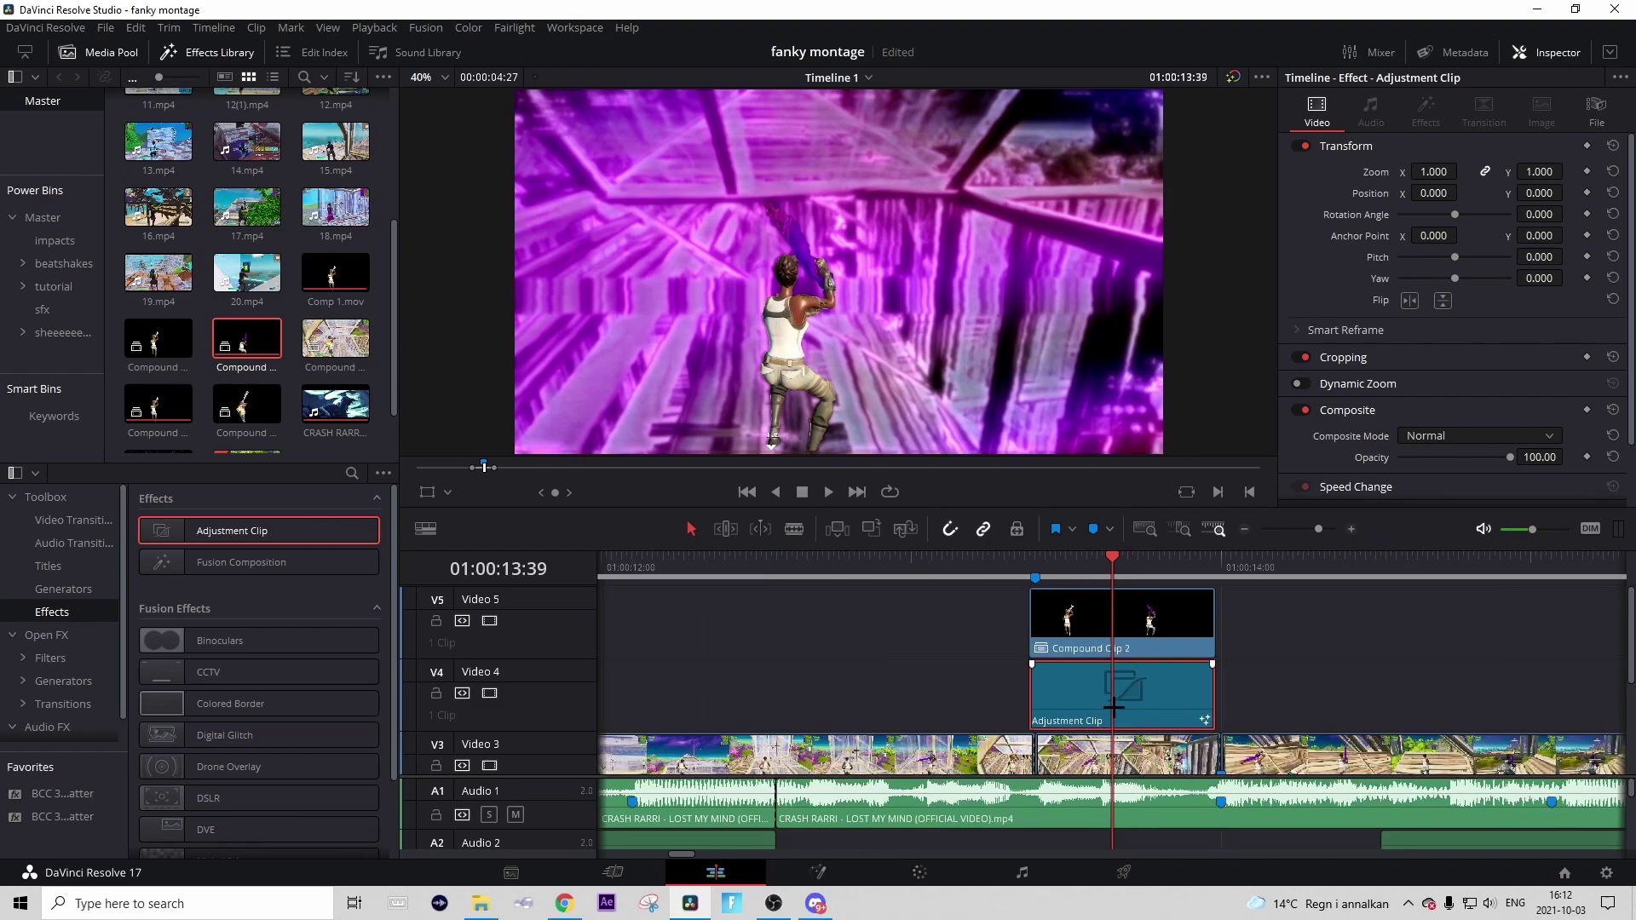
{"action": "right_click", "coordinate": [1064, 667]}
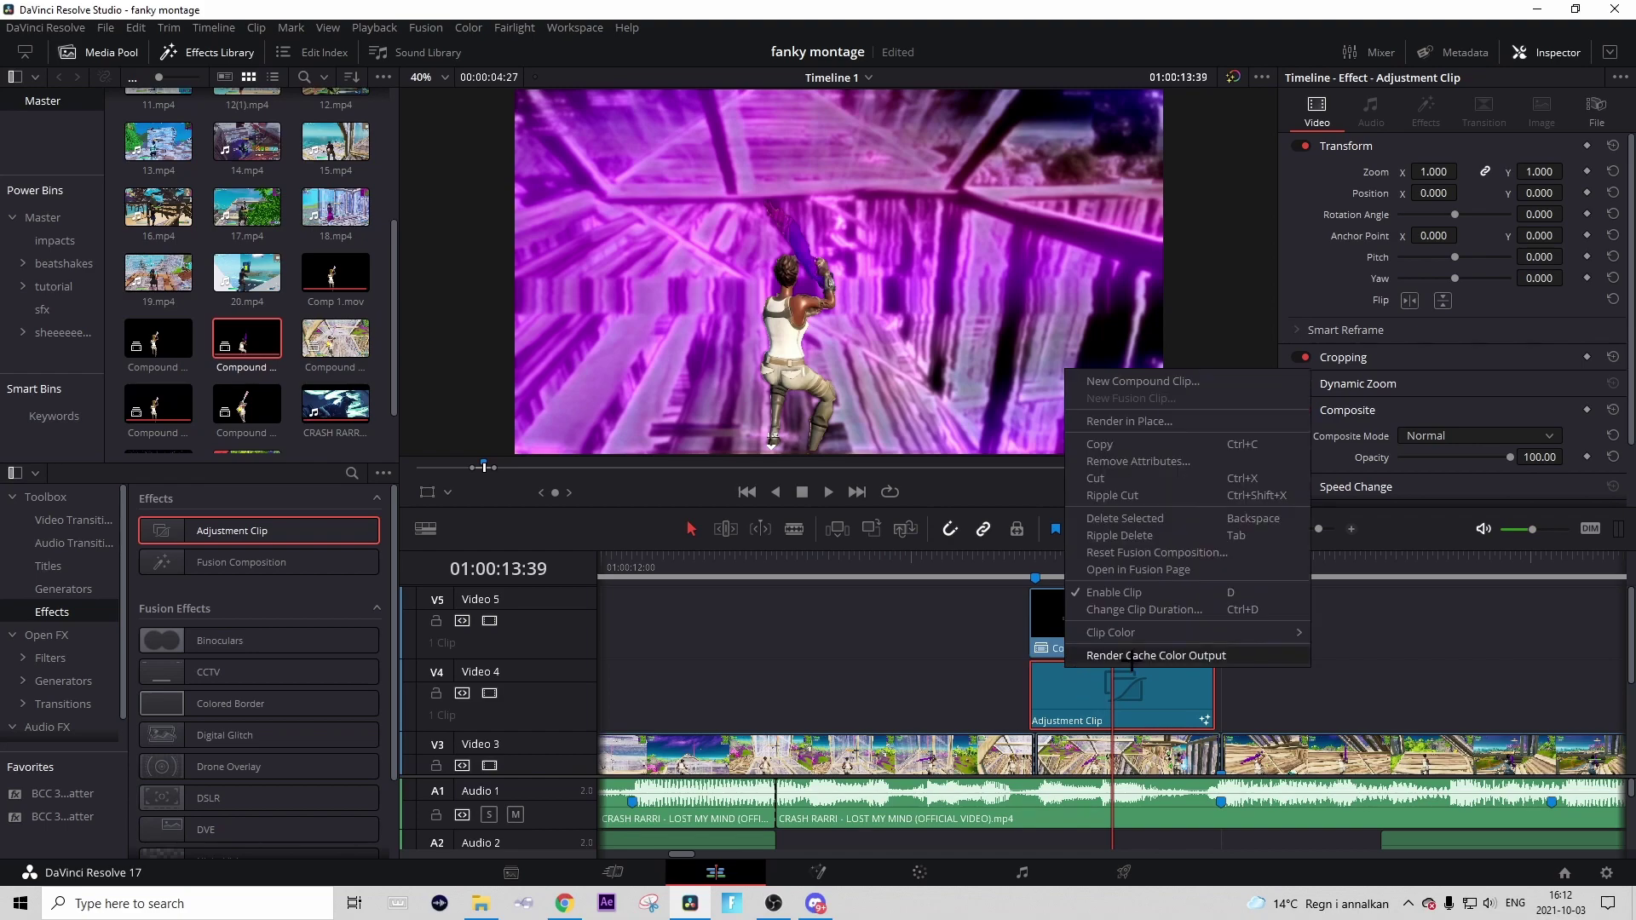
{"action": "left_click", "coordinate": [1125, 655]}
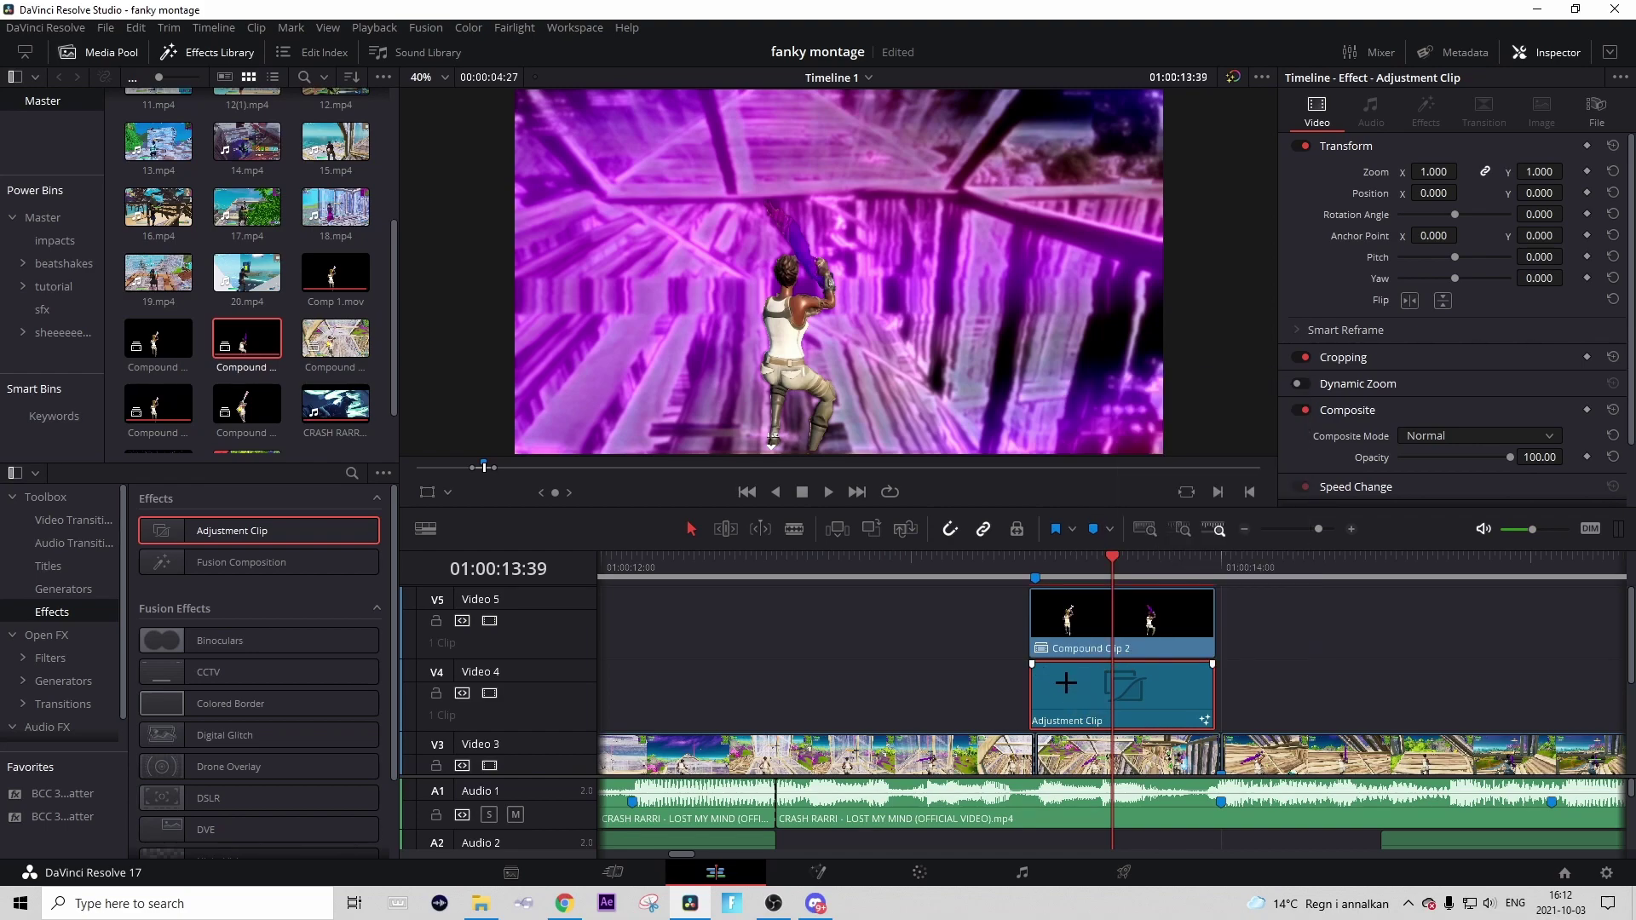
- Add a fade-in to the start of the adjustment clip, covering roughly its first third
{"action": "left_click_drag", "start_coordinate": [1028, 666], "coordinate": [1095, 666]}
{"action": "left_click", "coordinate": [1153, 681]}
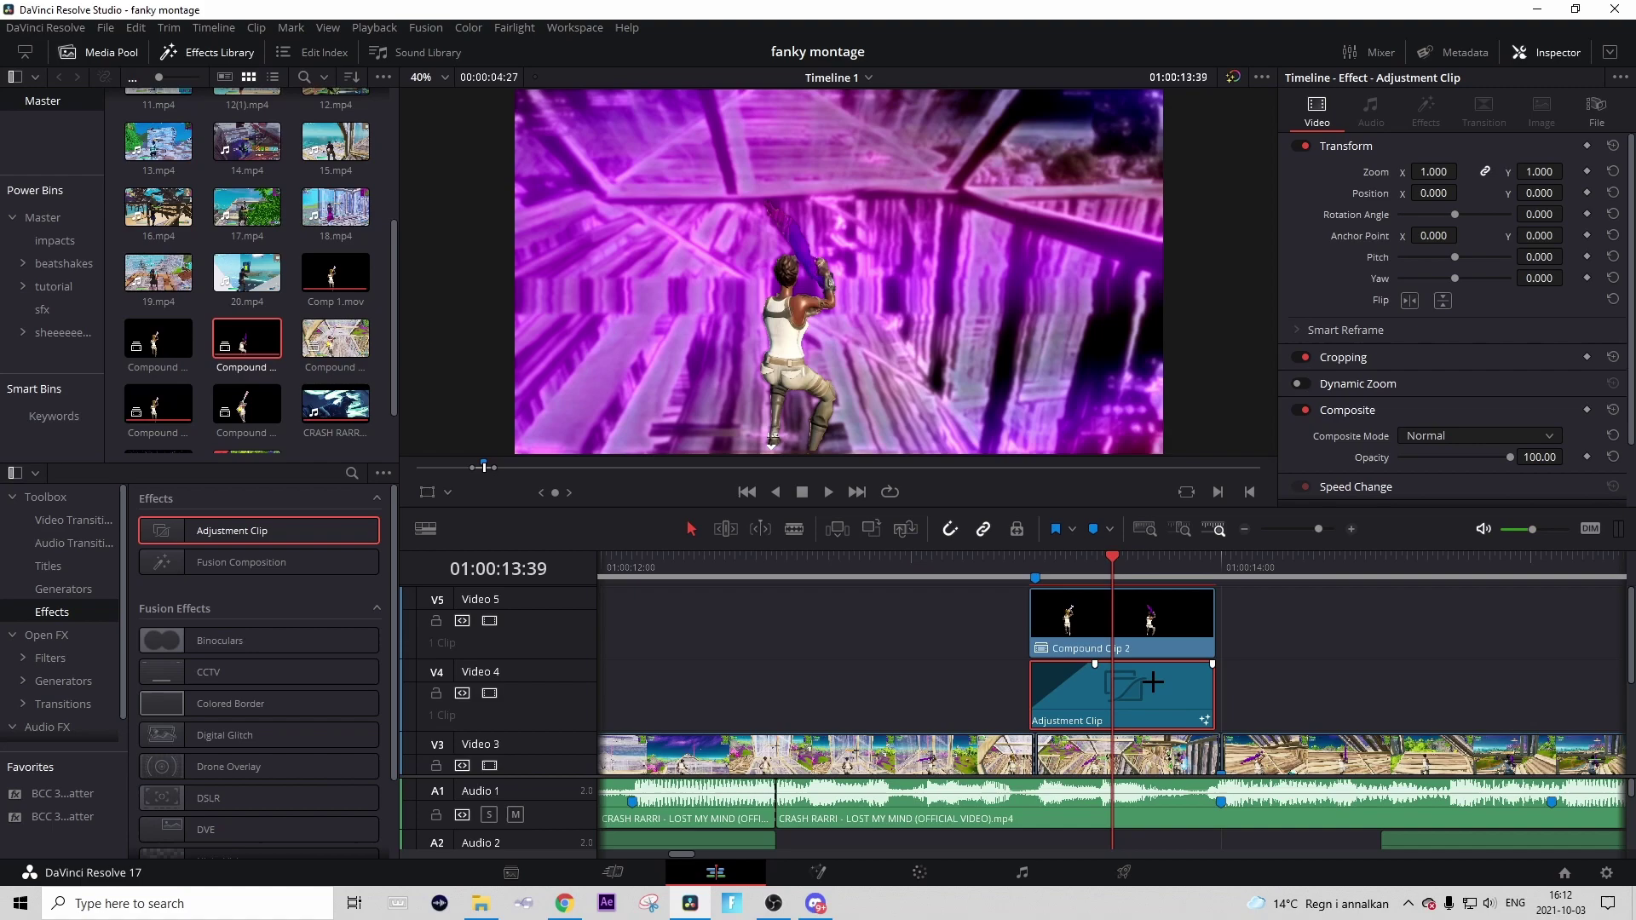
{"action": "left_click", "coordinate": [1134, 618]}
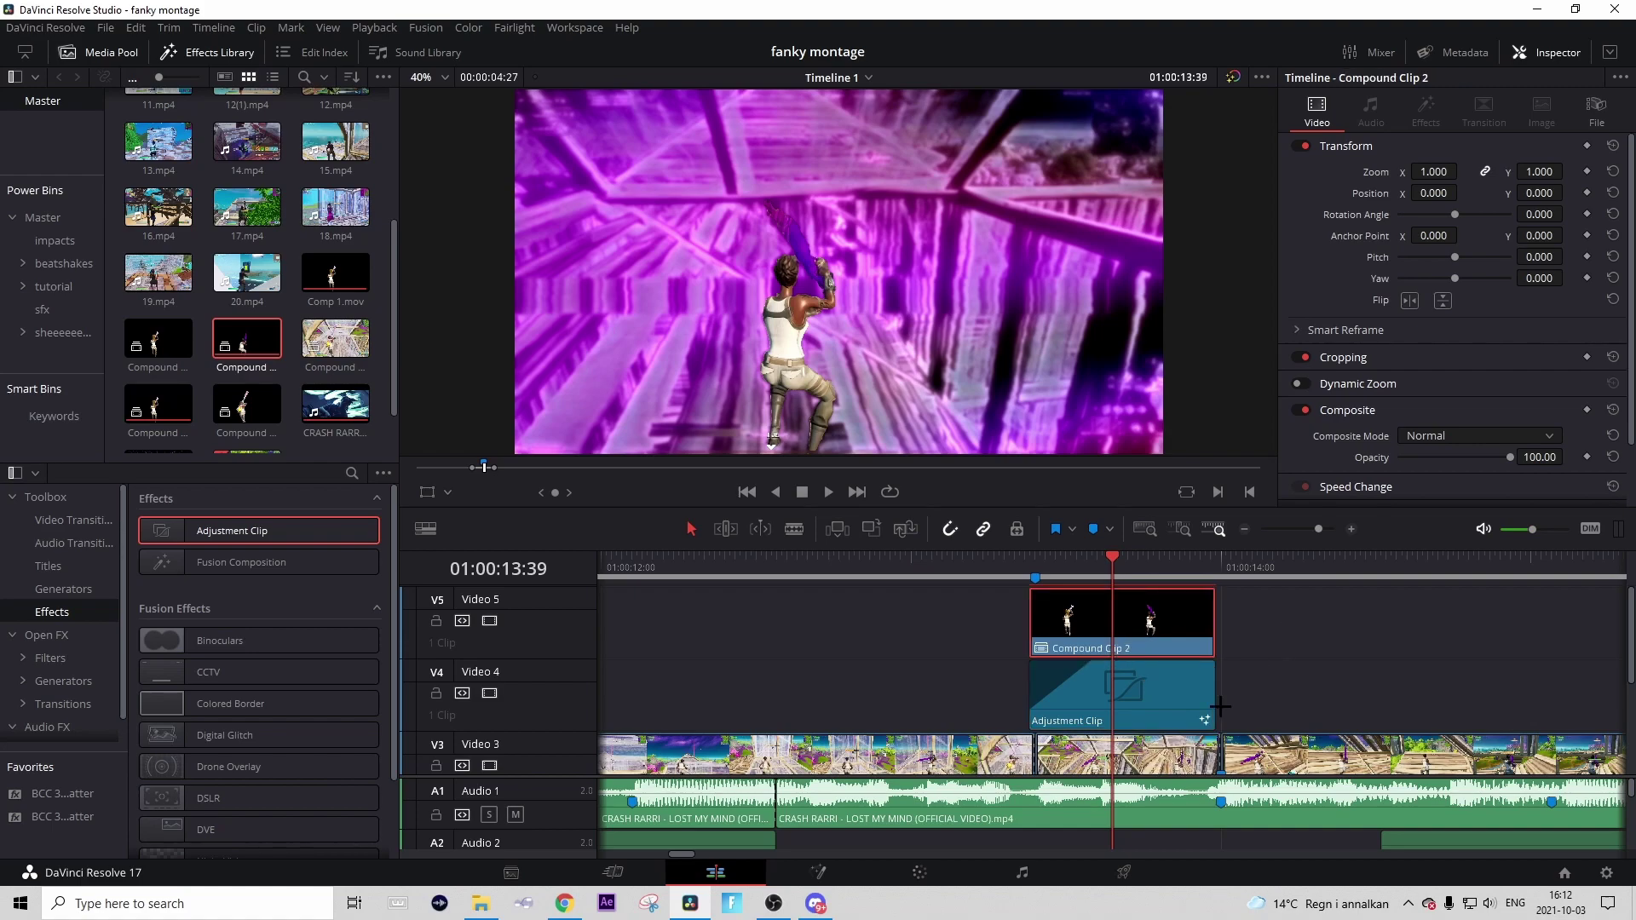
{"action": "left_click", "coordinate": [1307, 696]}
- Open the masked compound clip in Fusion and bring in the S_EdgeColorize, Glow, S_Glow and LightRays nodes
{"action": "left_click", "coordinate": [1182, 623]}
{"action": "right_click", "coordinate": [1151, 627]}
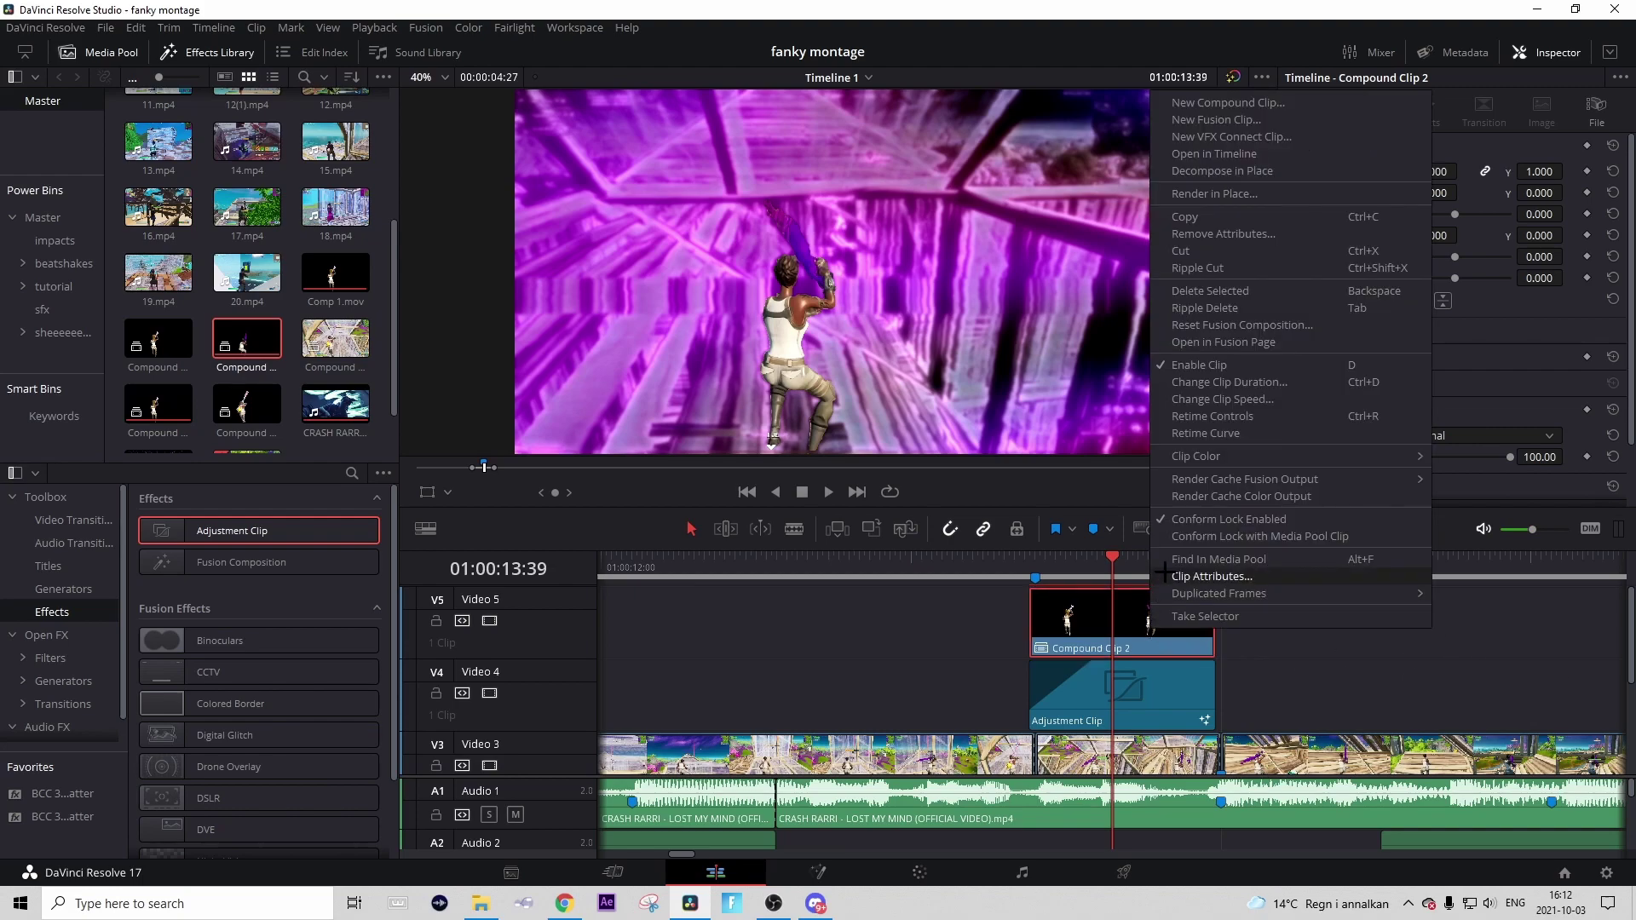
{"action": "left_click", "coordinate": [1226, 342]}
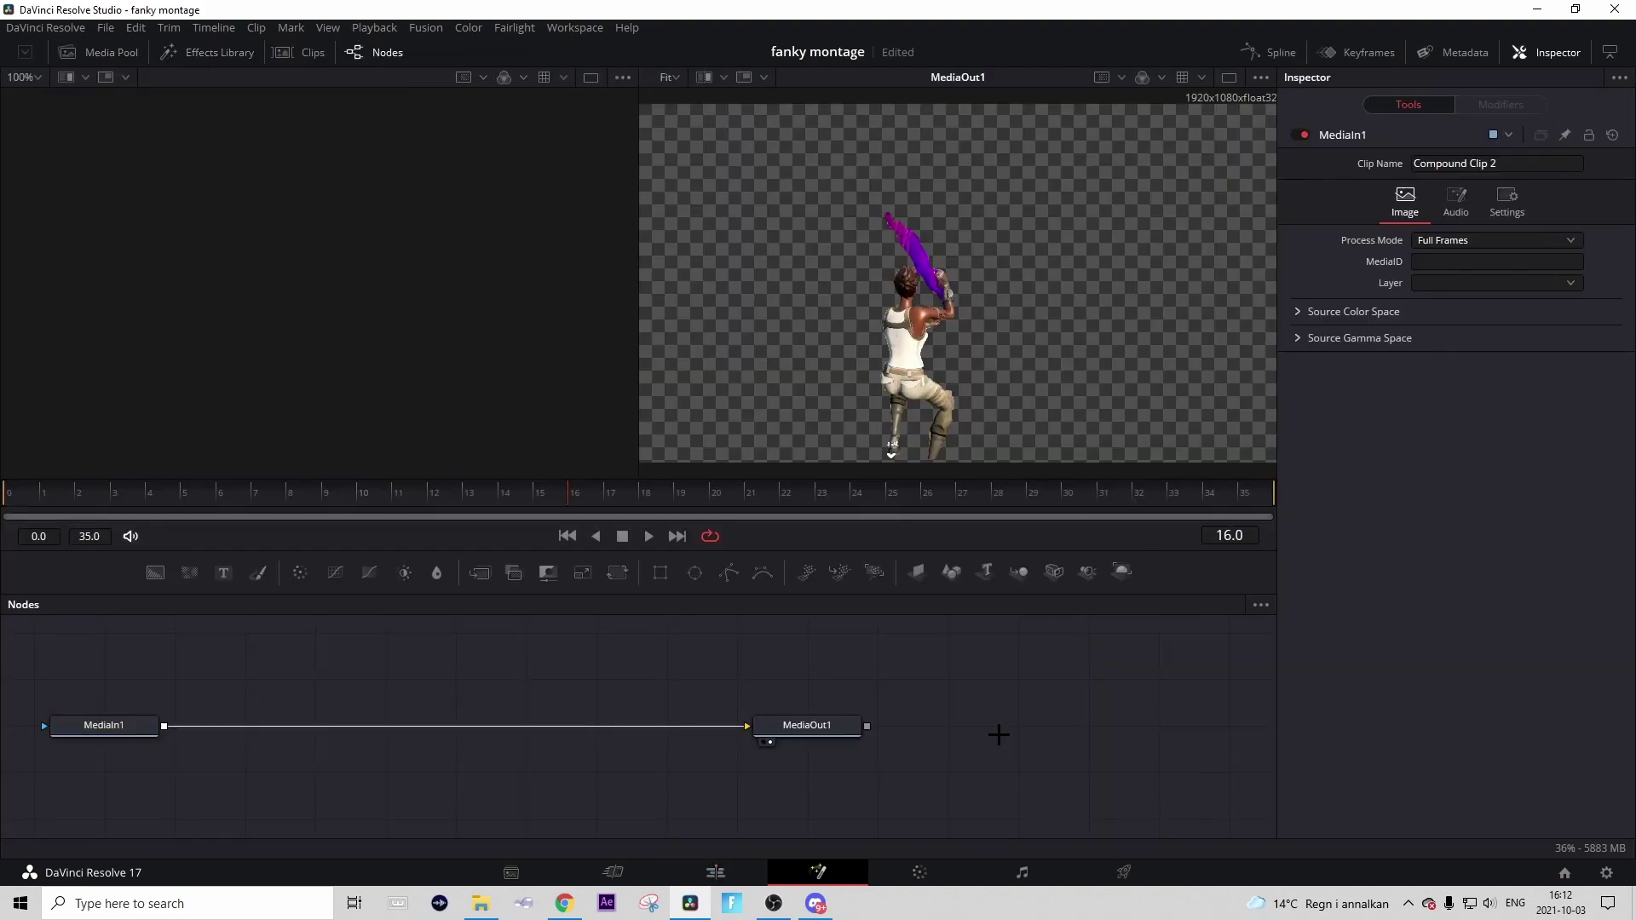
{"action": "key", "text": "super+e"}
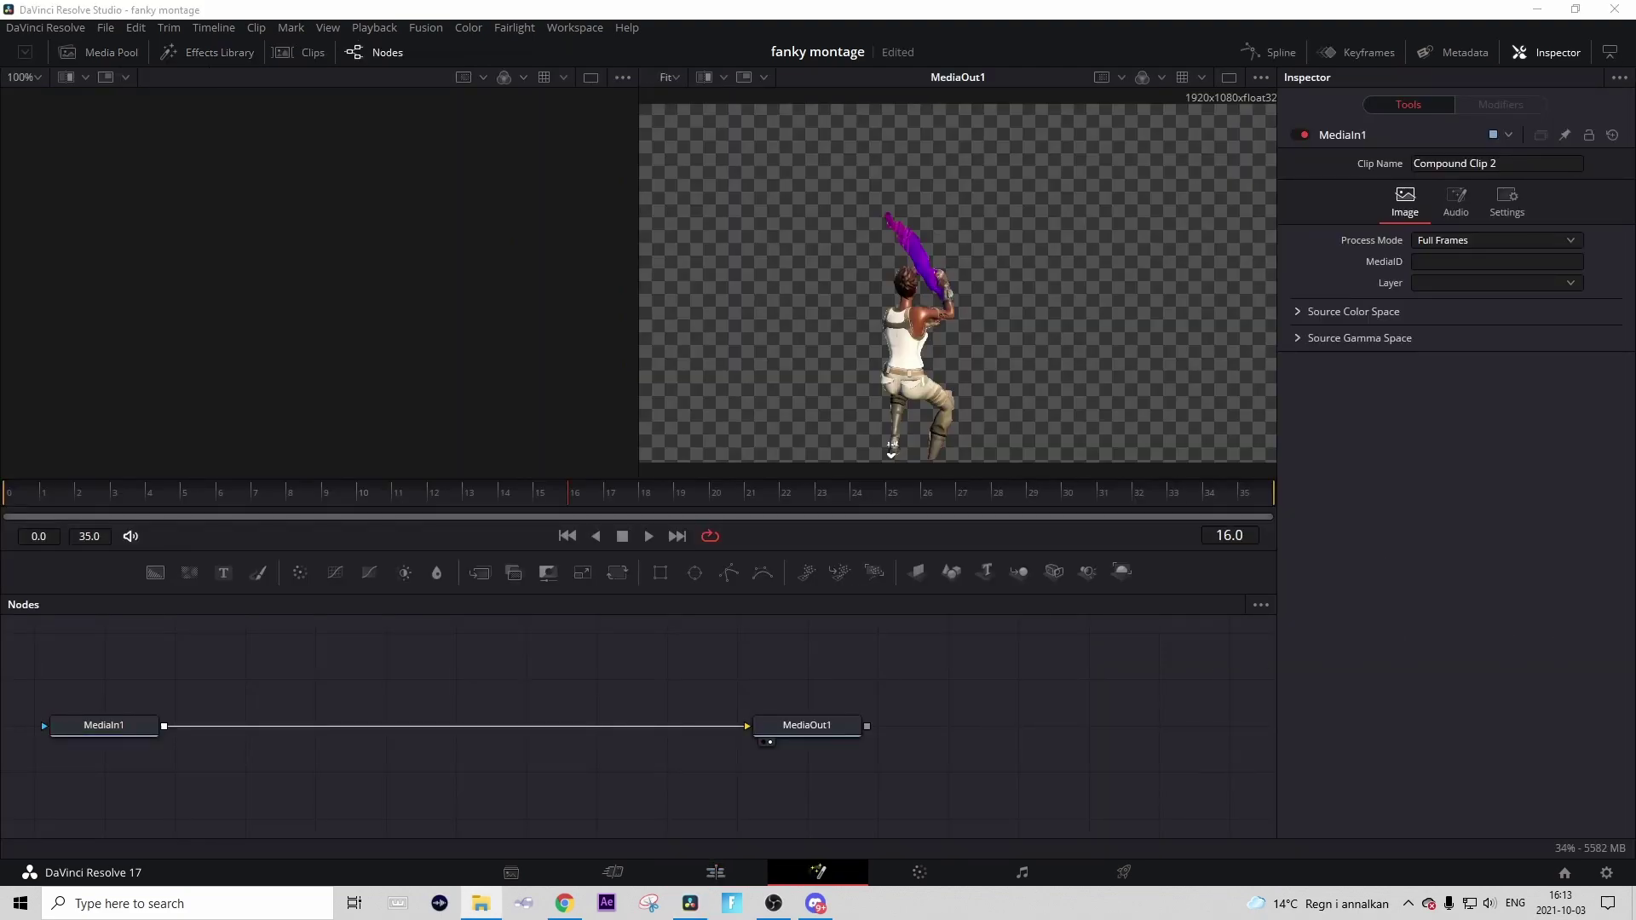
{"action": "left_click_drag", "start_coordinate": [629, 831], "coordinate": [475, 730]}
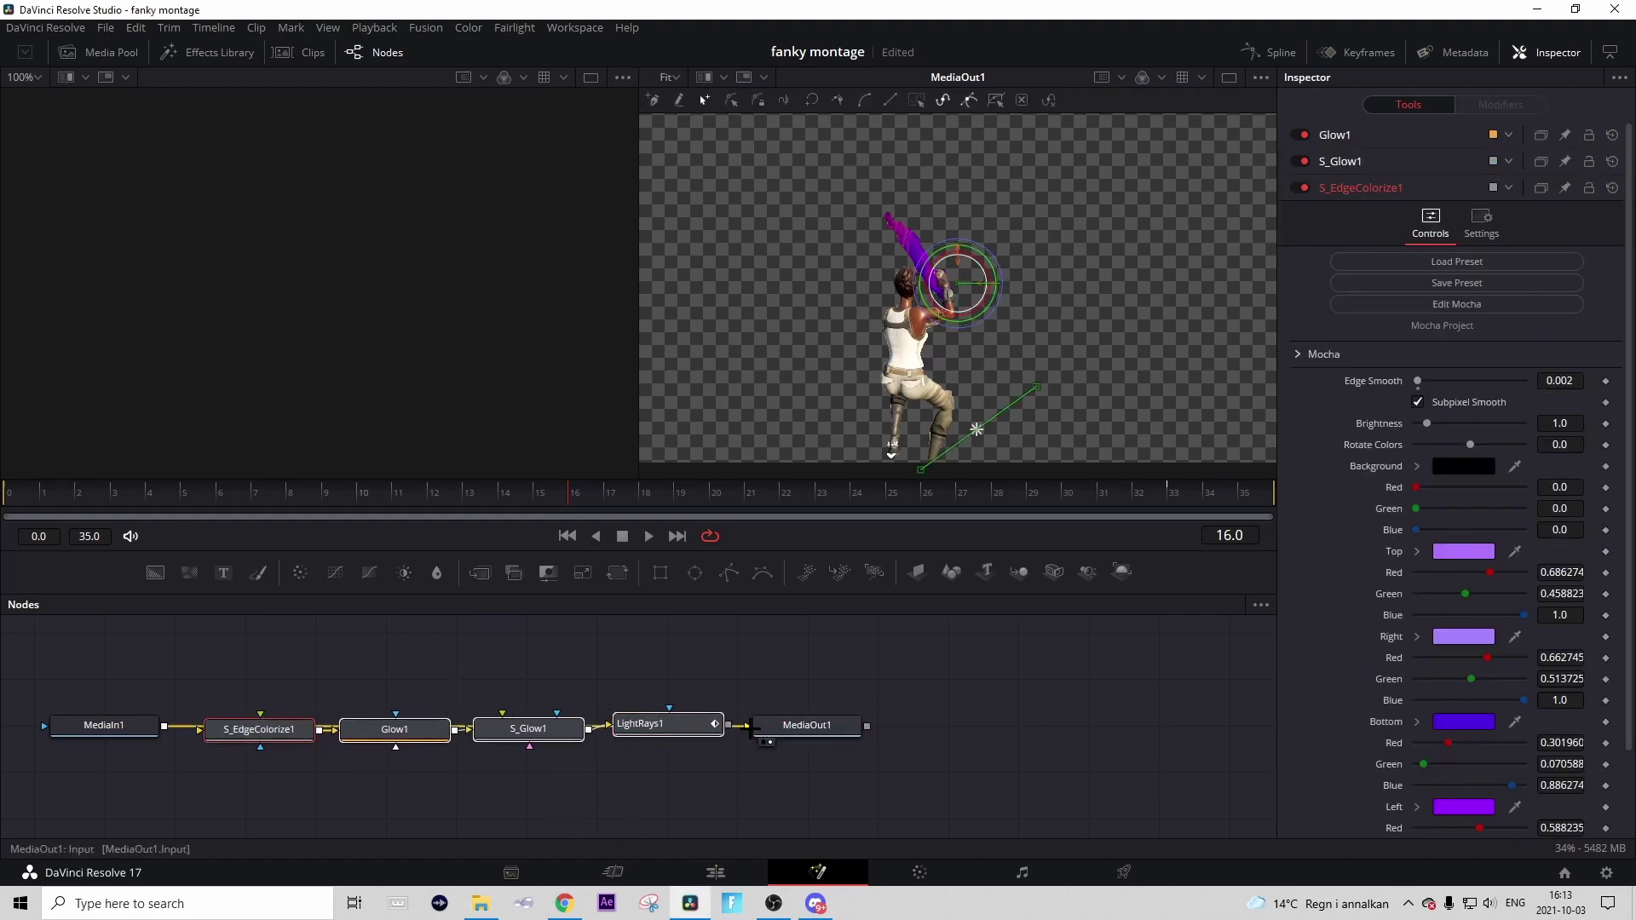
- Connect the edge-colour and glow chain between MediaIn1 and MediaOut1, and preview the glowing character on frame 15
{"action": "left_click_drag", "start_coordinate": [739, 727], "coordinate": [261, 736]}
{"action": "left_click_drag", "start_coordinate": [729, 726], "coordinate": [771, 727]}
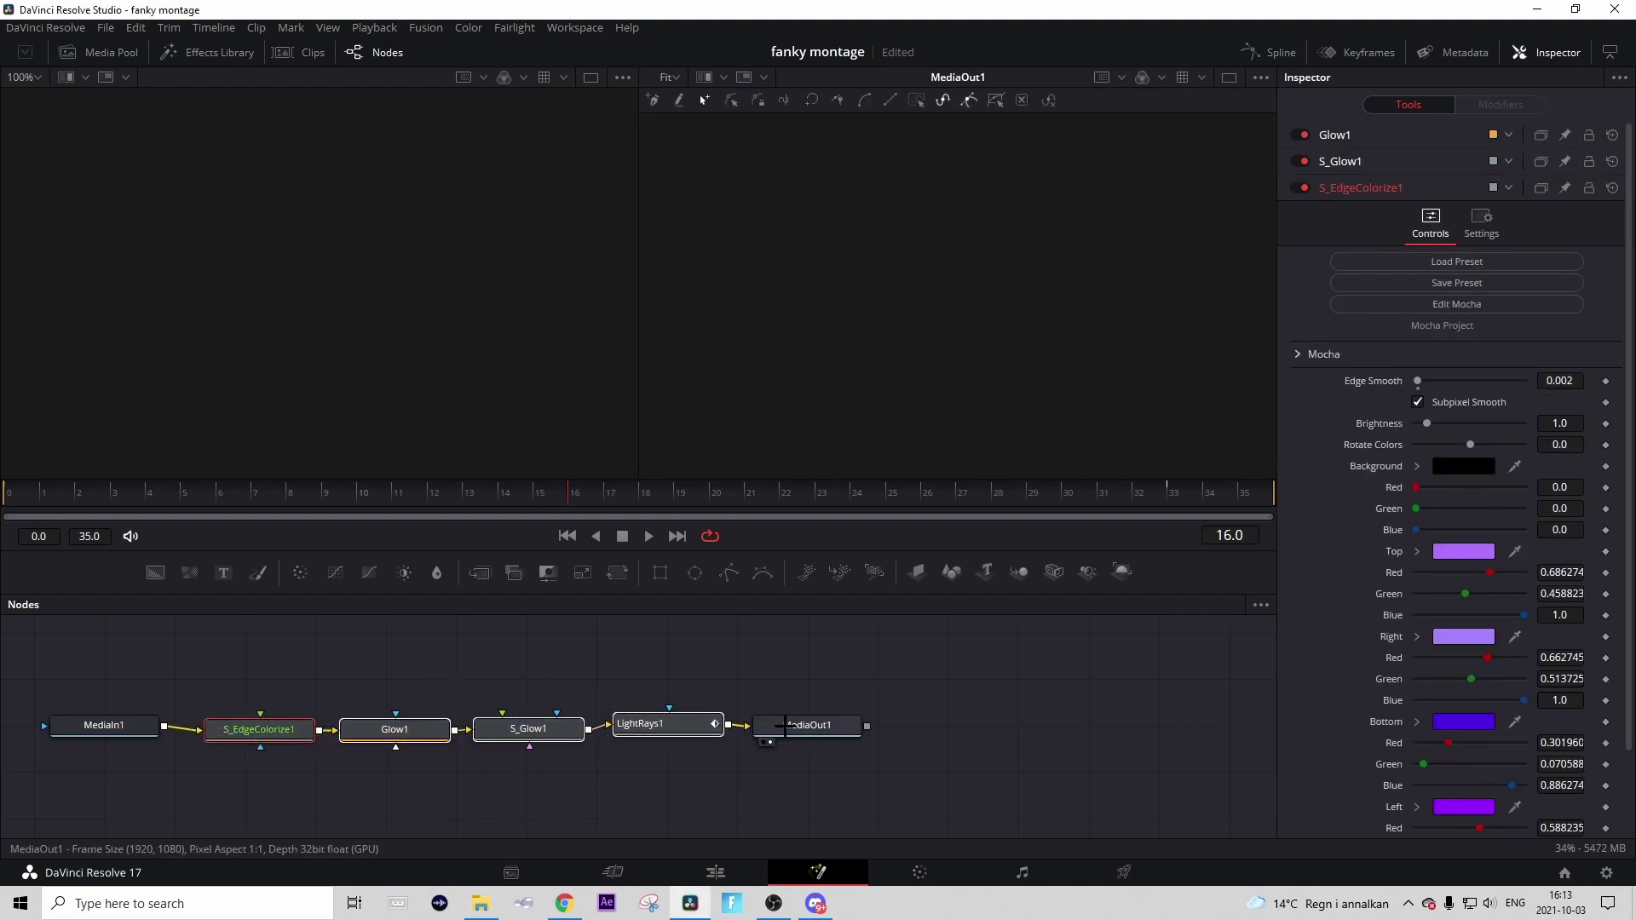
{"action": "left_click", "coordinate": [562, 493]}
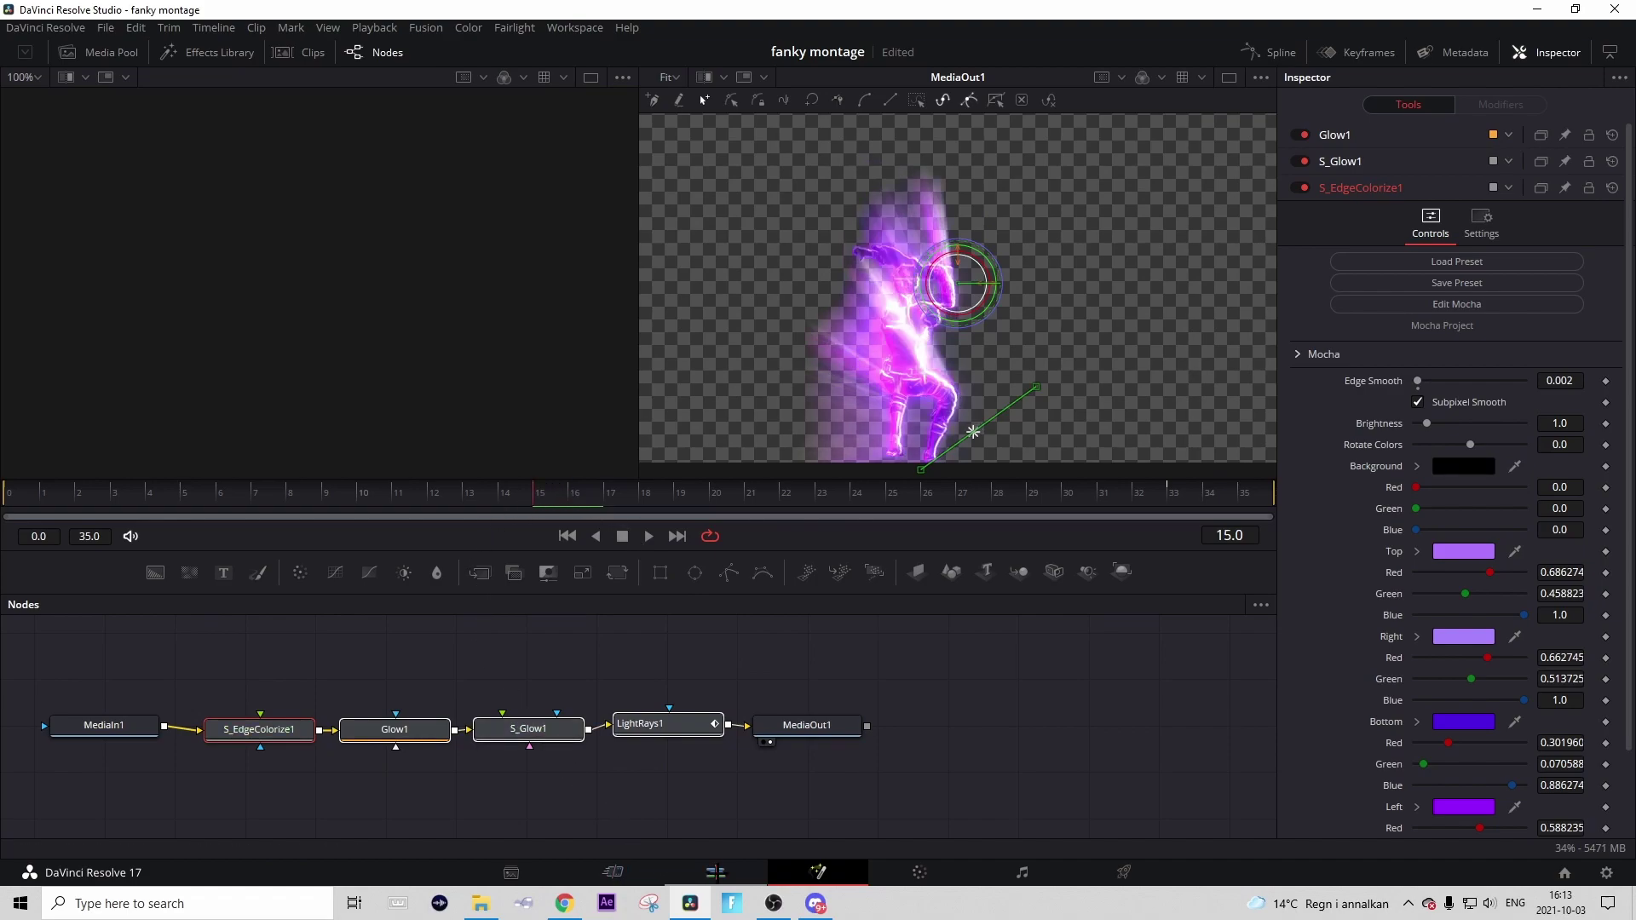
- Return to the Edit page and add a fade-in to the start of the compound clip on Video 5
{"action": "left_click", "coordinate": [716, 873]}
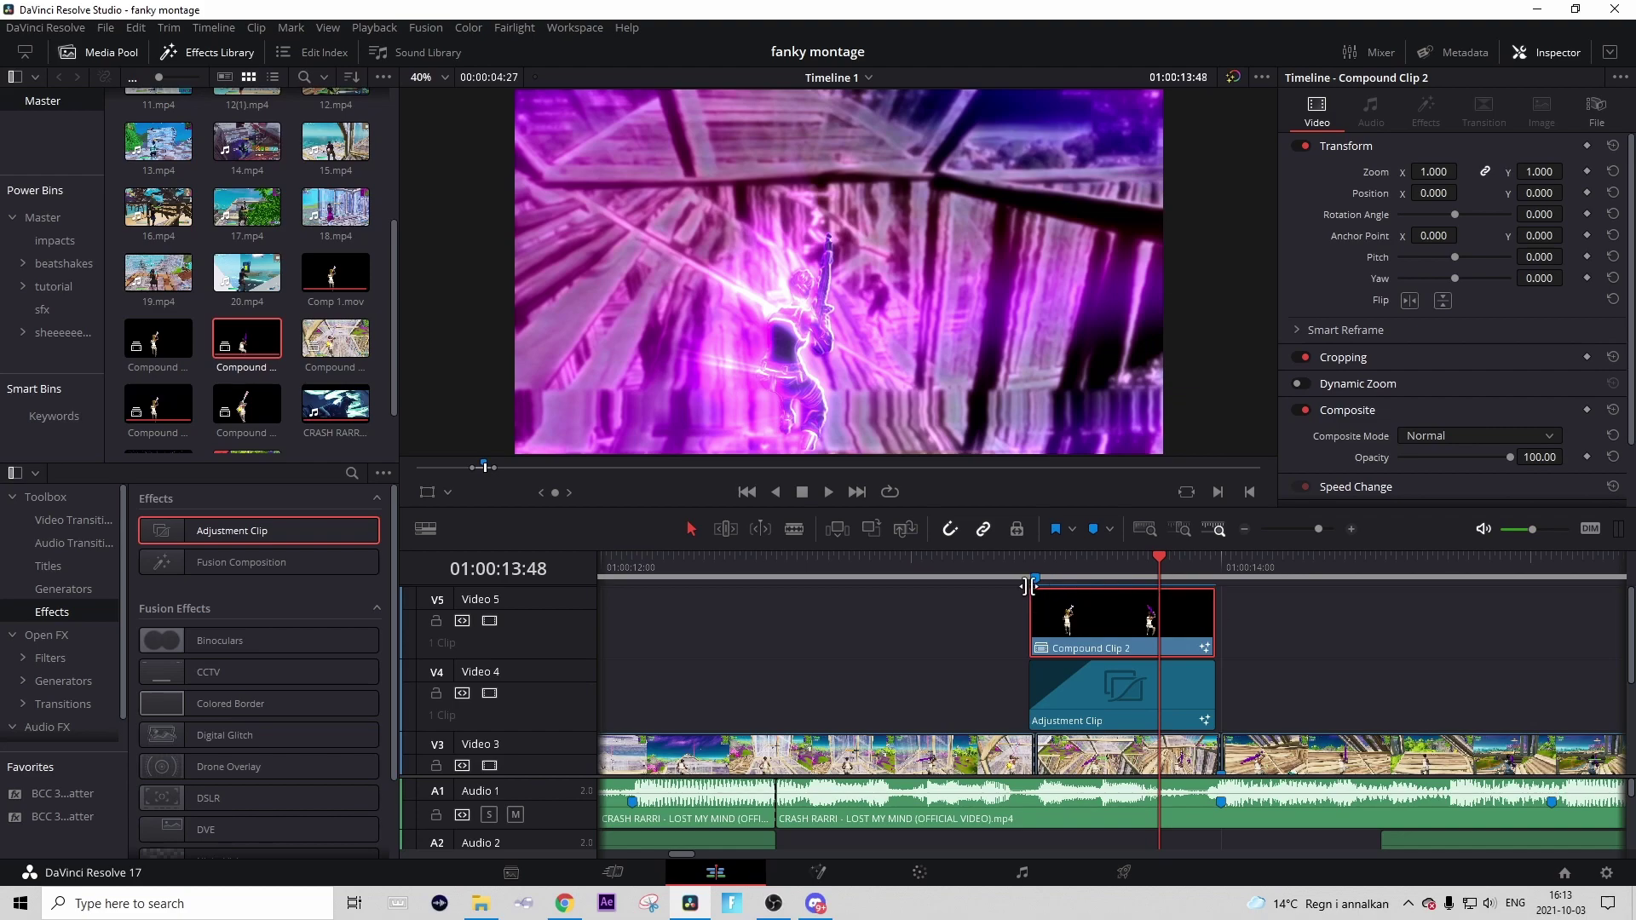
{"action": "left_click_drag", "start_coordinate": [1032, 591], "coordinate": [1085, 592]}
{"action": "left_click", "coordinate": [1320, 650]}
- Place a second adjustment clip on Video 4 starting at 01:00:14:00, directly after the masked section
{"action": "key", "text": "Down"}
{"action": "key", "text": "Down"}
{"action": "left_click_drag", "start_coordinate": [1319, 531], "coordinate": [1313, 536]}
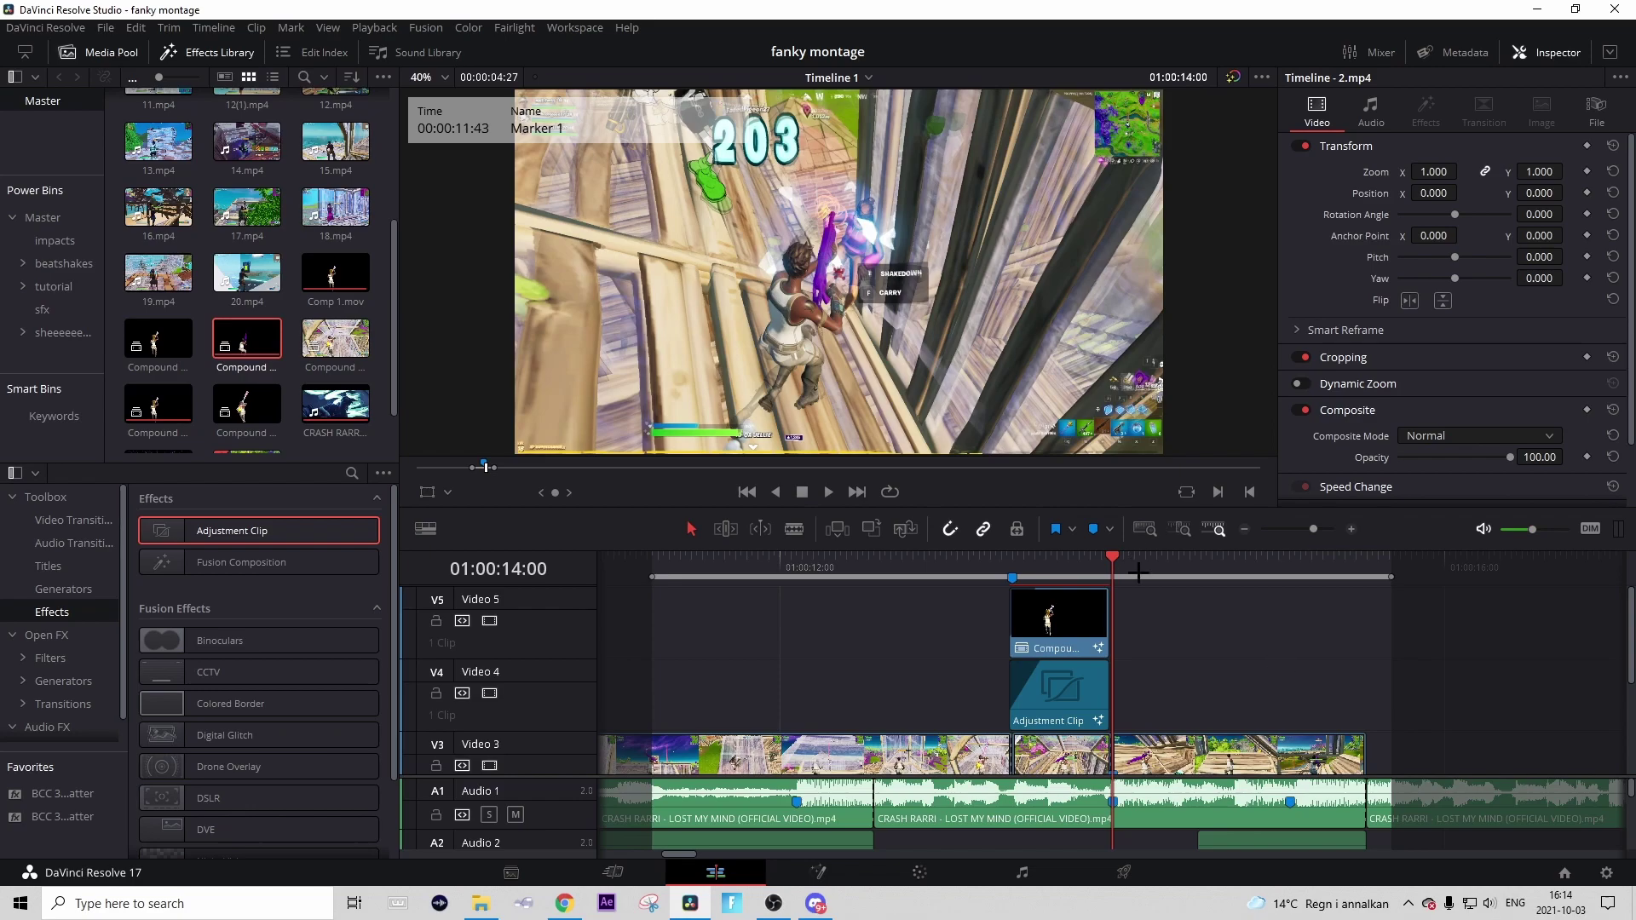
{"action": "left_click", "coordinate": [1348, 528]}
{"action": "left_click_drag", "start_coordinate": [1347, 525], "coordinate": [1311, 529]}
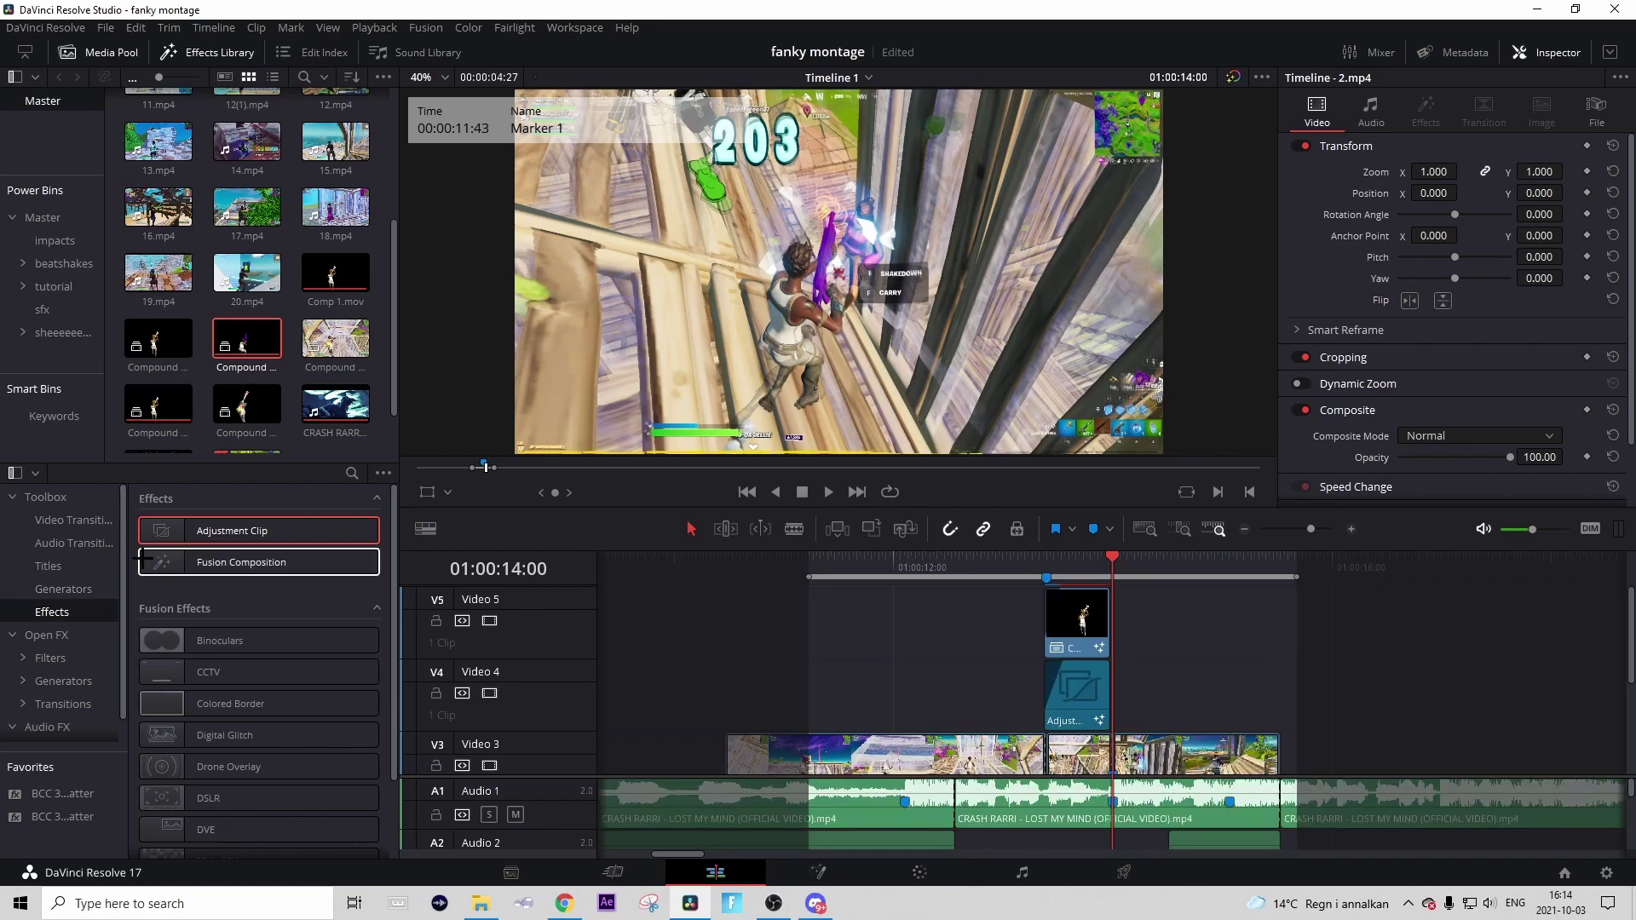
{"action": "left_click_drag", "start_coordinate": [191, 535], "coordinate": [1134, 718]}
{"action": "left_click", "coordinate": [1348, 528]}
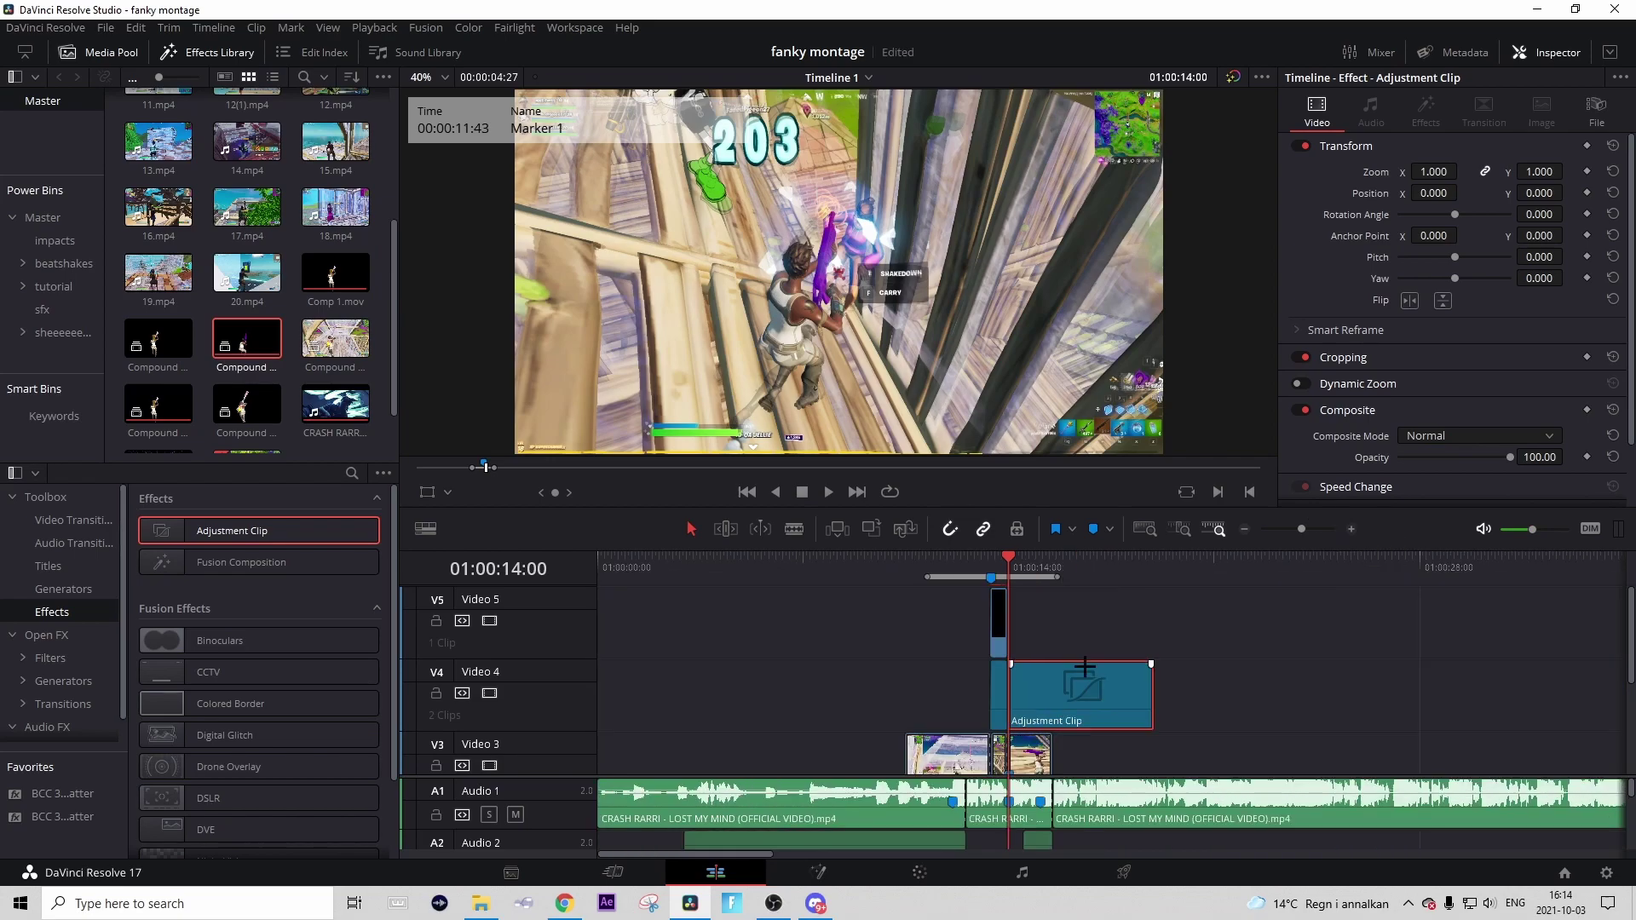
{"action": "left_click", "coordinate": [1353, 530]}
{"action": "left_click", "coordinate": [1353, 530]}
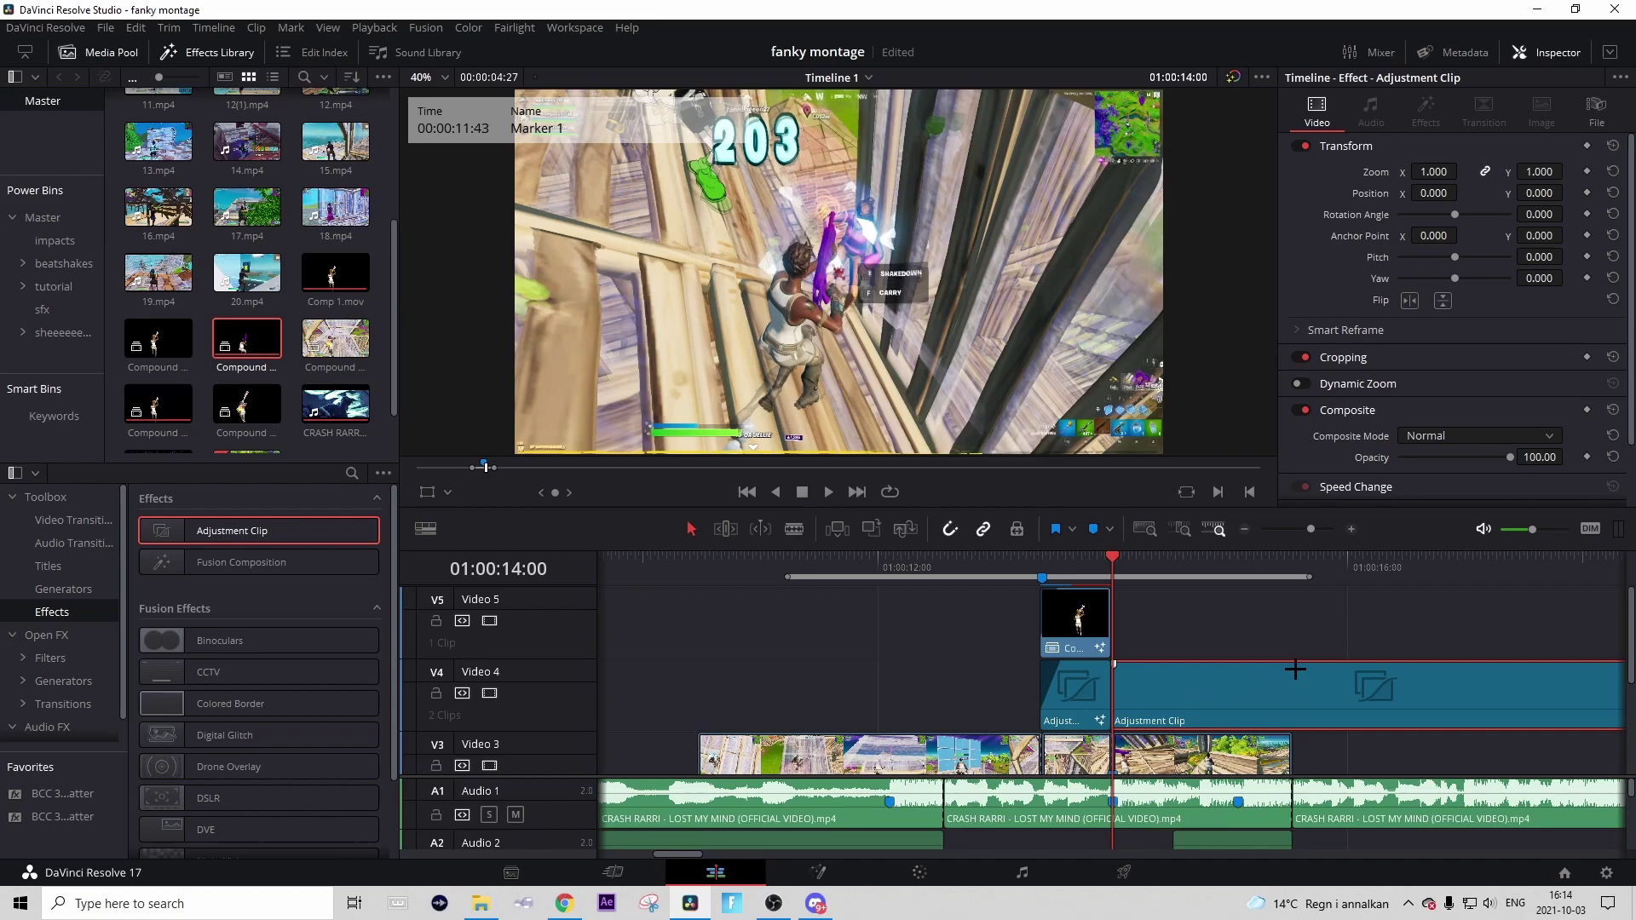
- Open the second adjustment clip in Fusion and bring in the S_Shake, S_Flicker, second S_Shake and uniGlow nodes
{"action": "mouse_move", "coordinate": [1173, 573]}
{"action": "left_mouse_down"}
{"action": "mouse_move", "coordinate": [1144, 575]}
{"action": "mouse_move", "coordinate": [1169, 577]}
{"action": "left_mouse_up"}
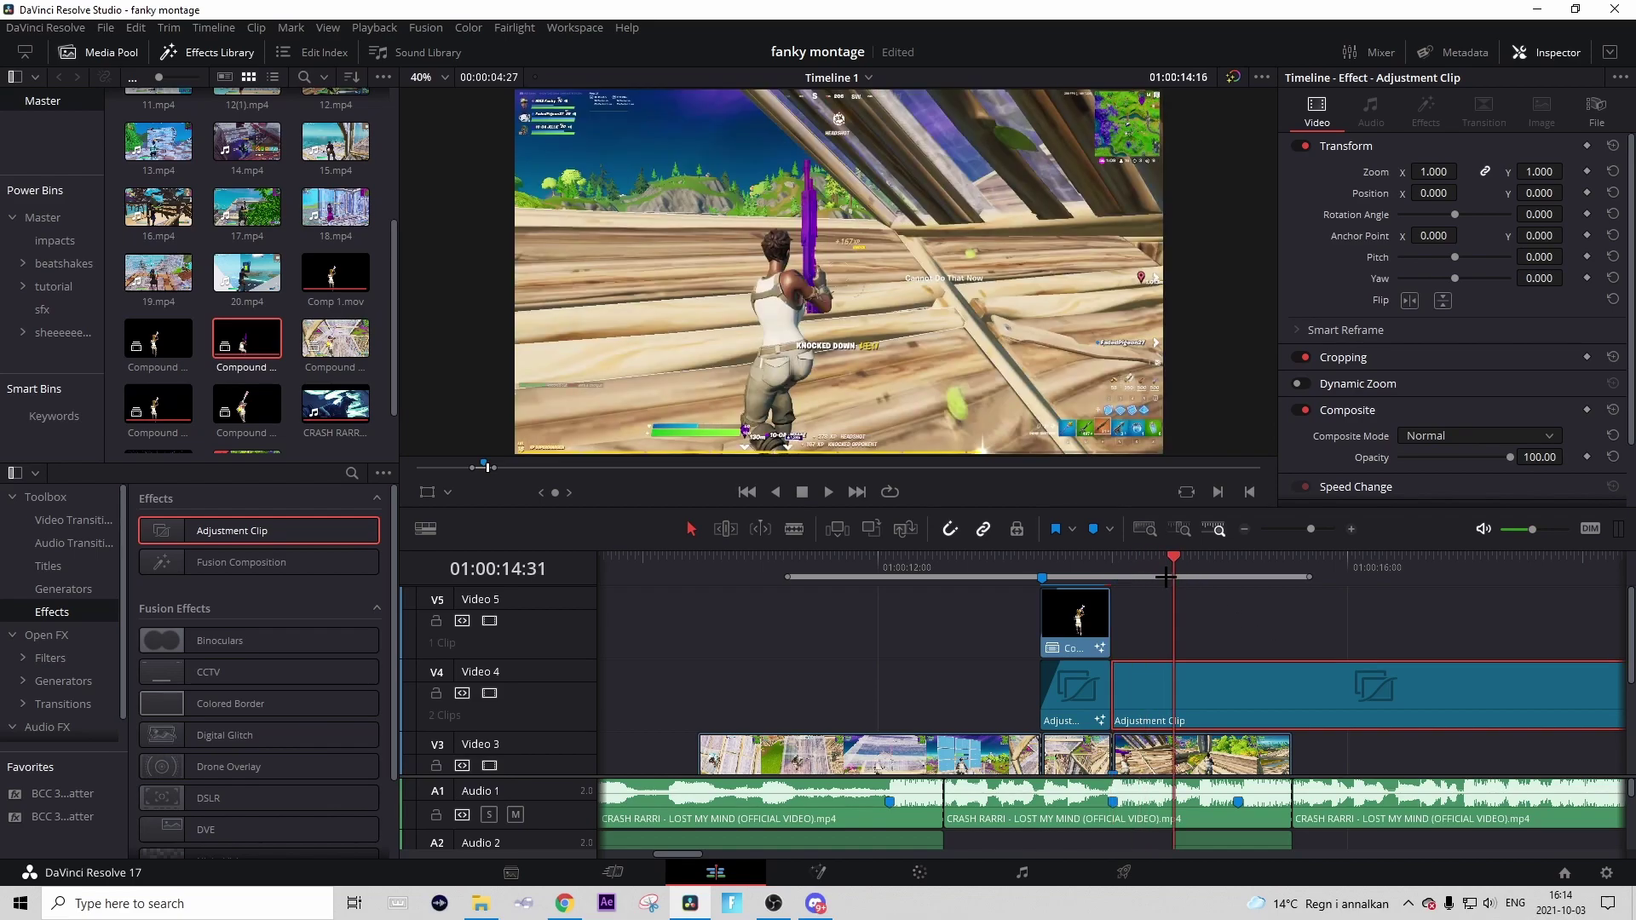
{"action": "left_click", "coordinate": [818, 872]}
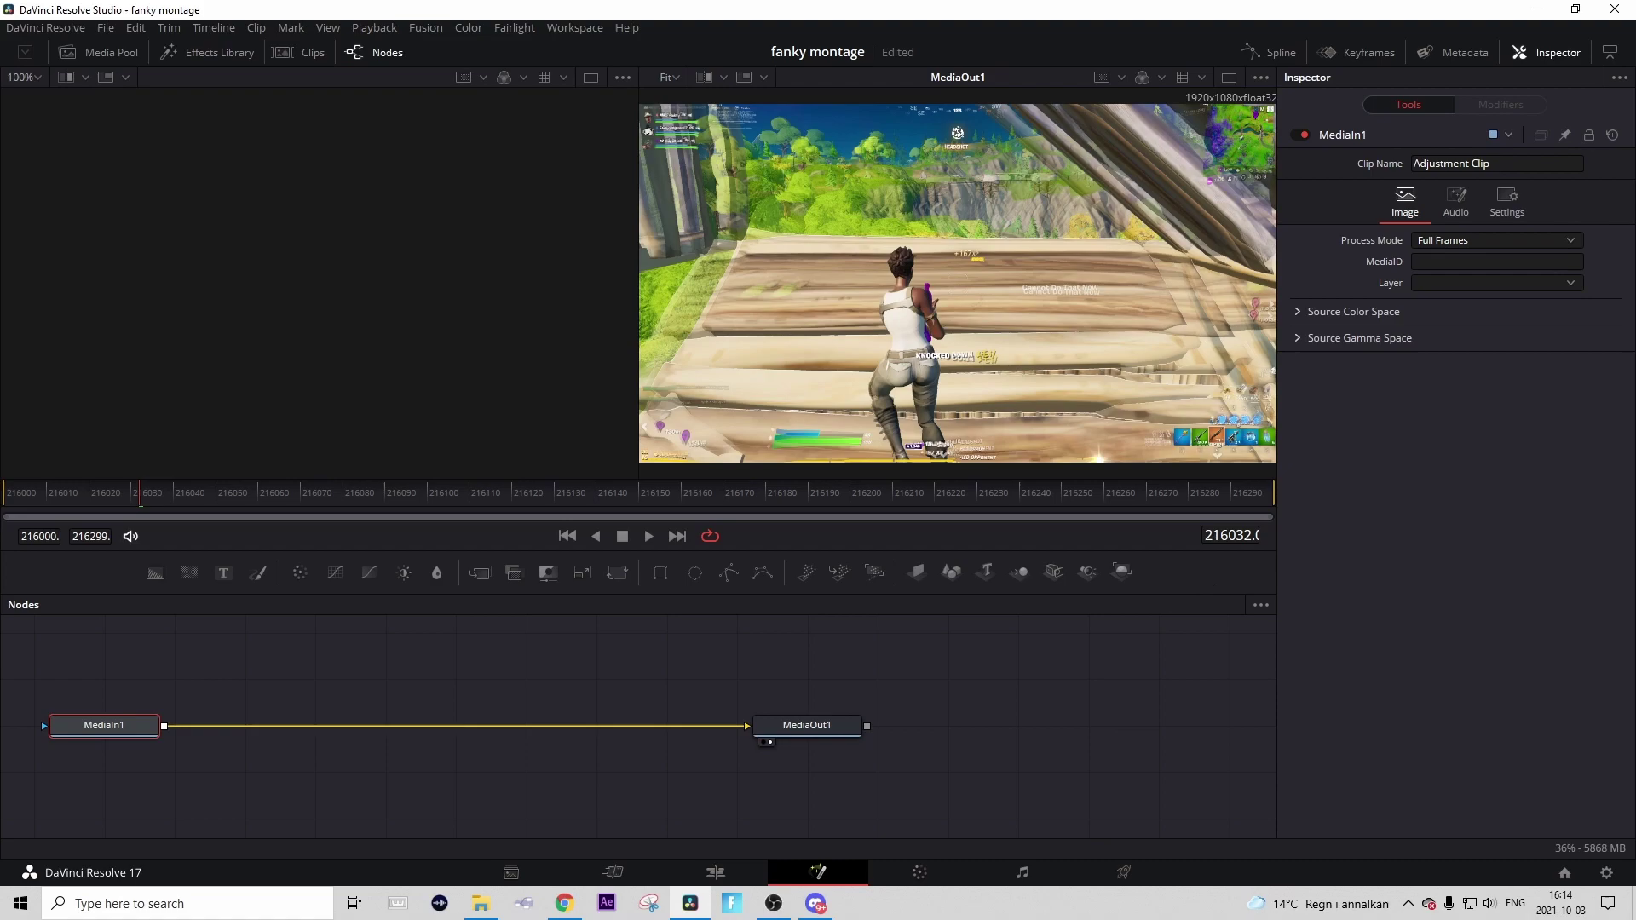
{"action": "key", "text": "alt+Tab"}
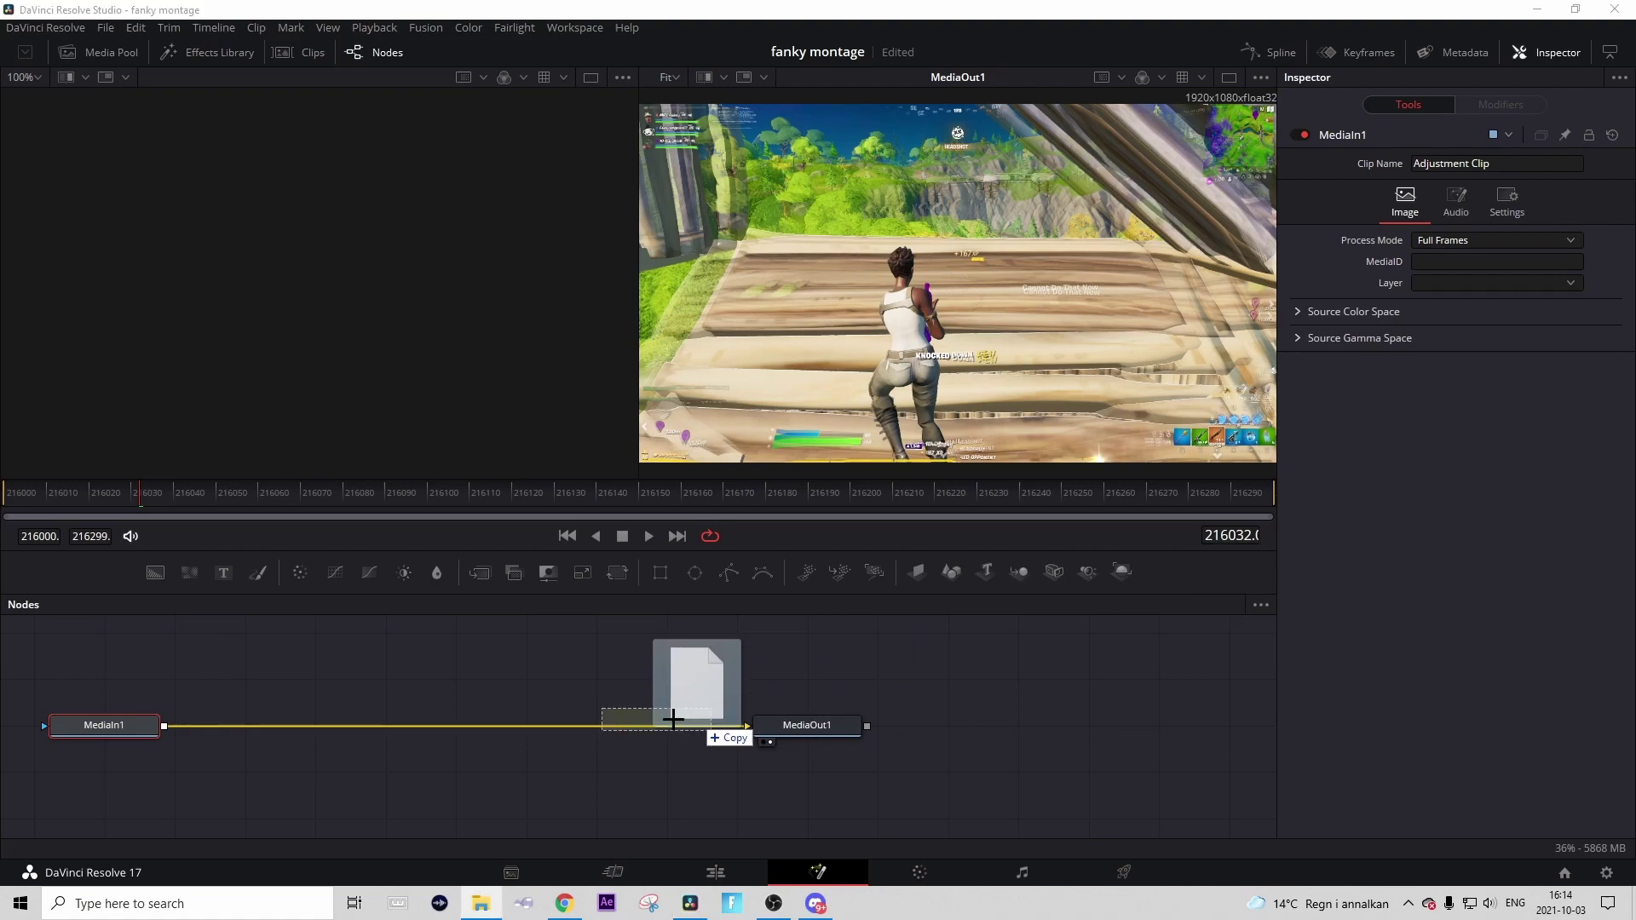
{"action": "left_click_drag", "start_coordinate": [716, 726], "coordinate": [707, 726]}
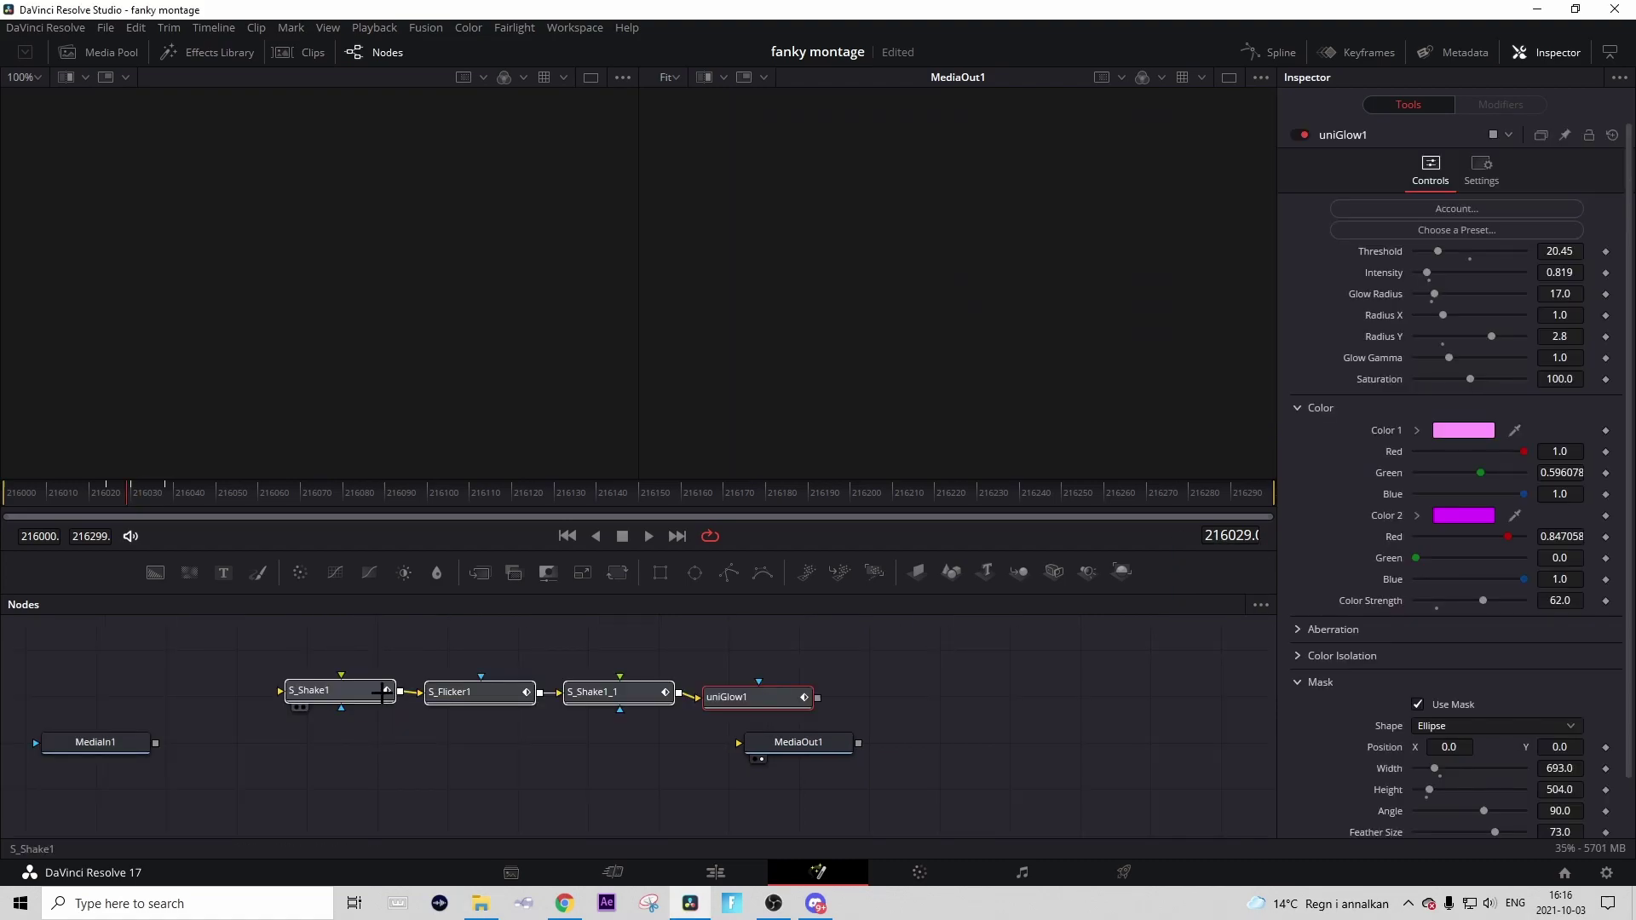
- Move the shake, flicker and glow chain between MediaIn1 and MediaOut1 and connect both ends
{"action": "left_click_drag", "start_coordinate": [338, 689], "coordinate": [260, 723]}
{"action": "left_click", "coordinate": [260, 723]}
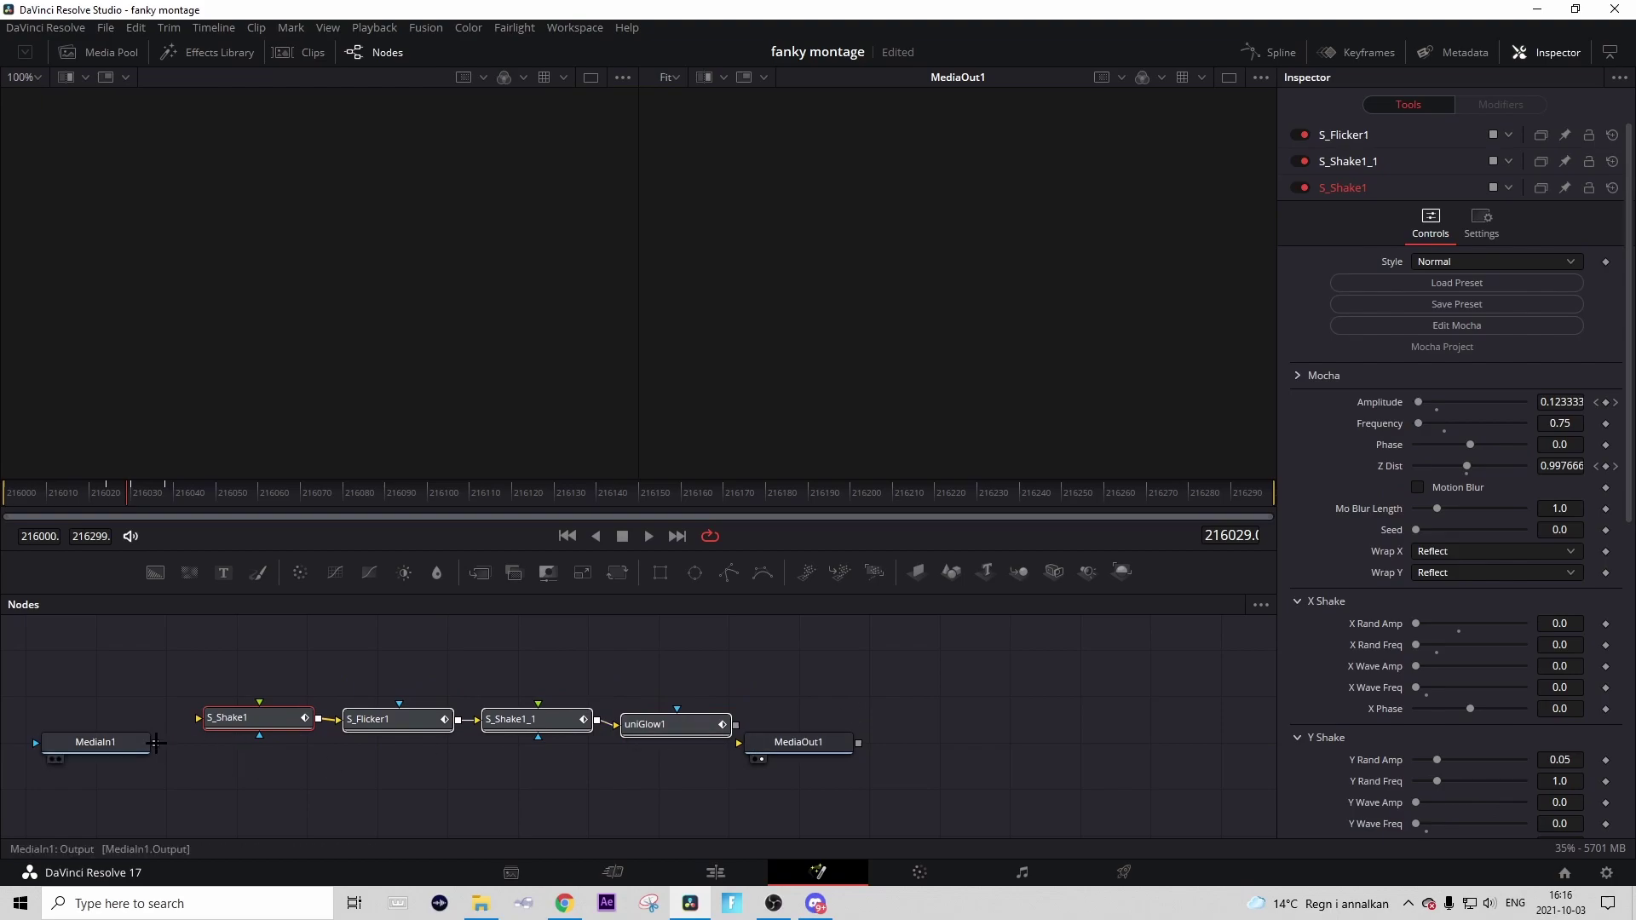
{"action": "left_click_drag", "start_coordinate": [156, 744], "coordinate": [245, 723]}
{"action": "left_click_drag", "start_coordinate": [736, 725], "coordinate": [789, 743]}
{"action": "left_click_drag", "start_coordinate": [789, 743], "coordinate": [803, 746]}
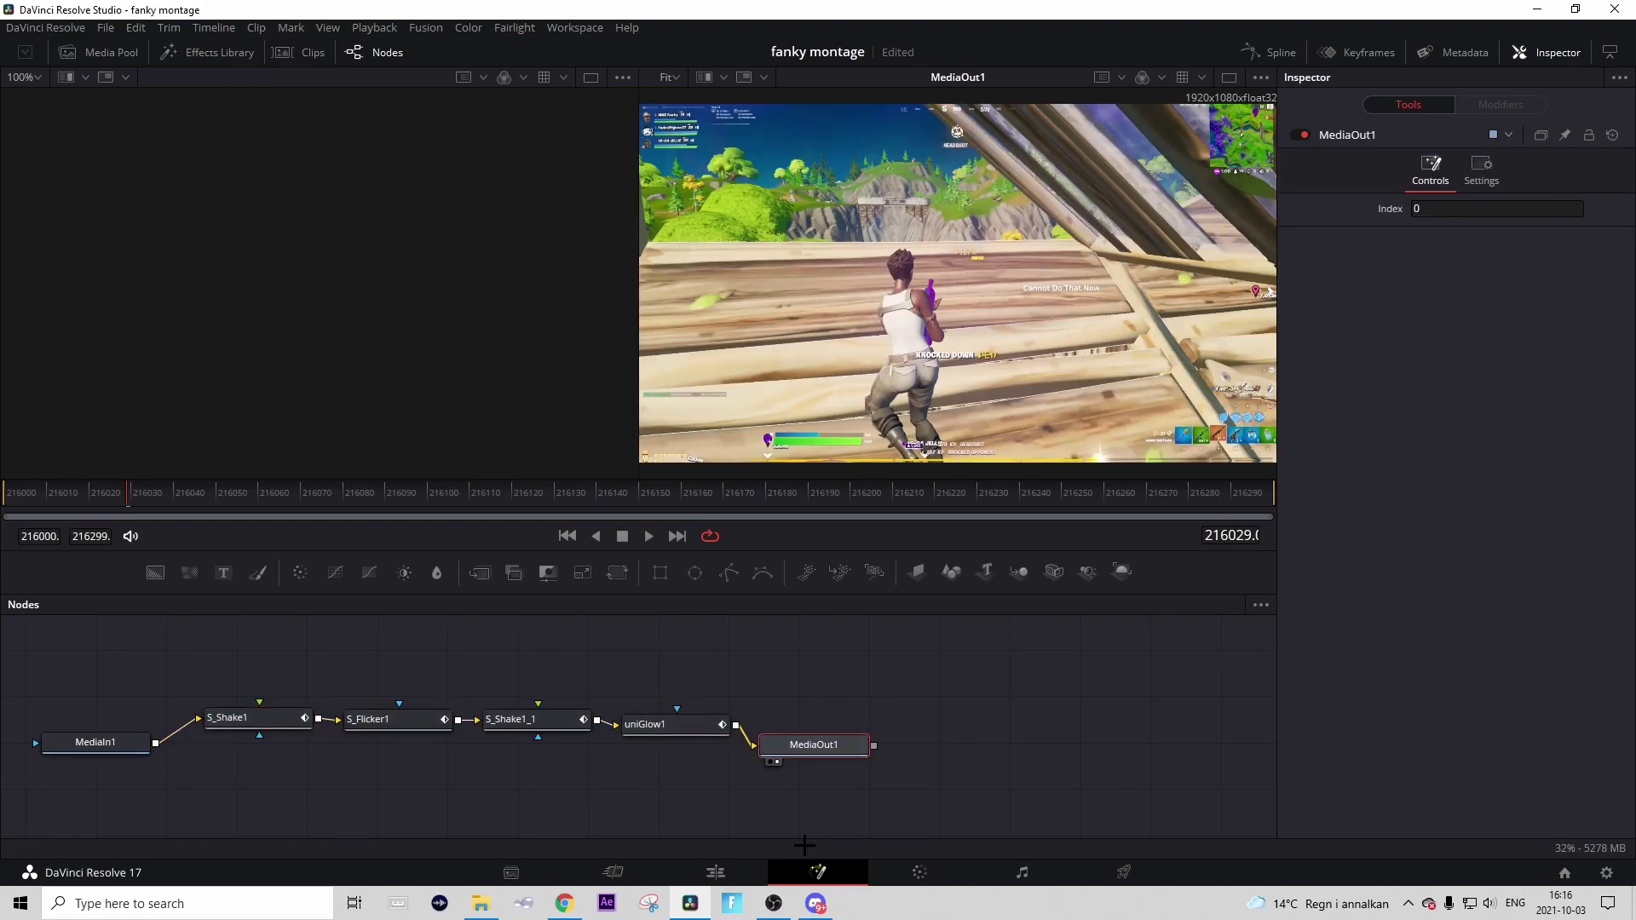
- Return to the Edit page at 01:00:13:59 and turn on Render Cache Color Output for the second adjustment clip
{"action": "left_click", "coordinate": [747, 878]}
{"action": "key", "text": "Up"}
{"action": "key", "text": "Left"}
{"action": "right_click", "coordinate": [1183, 681]}
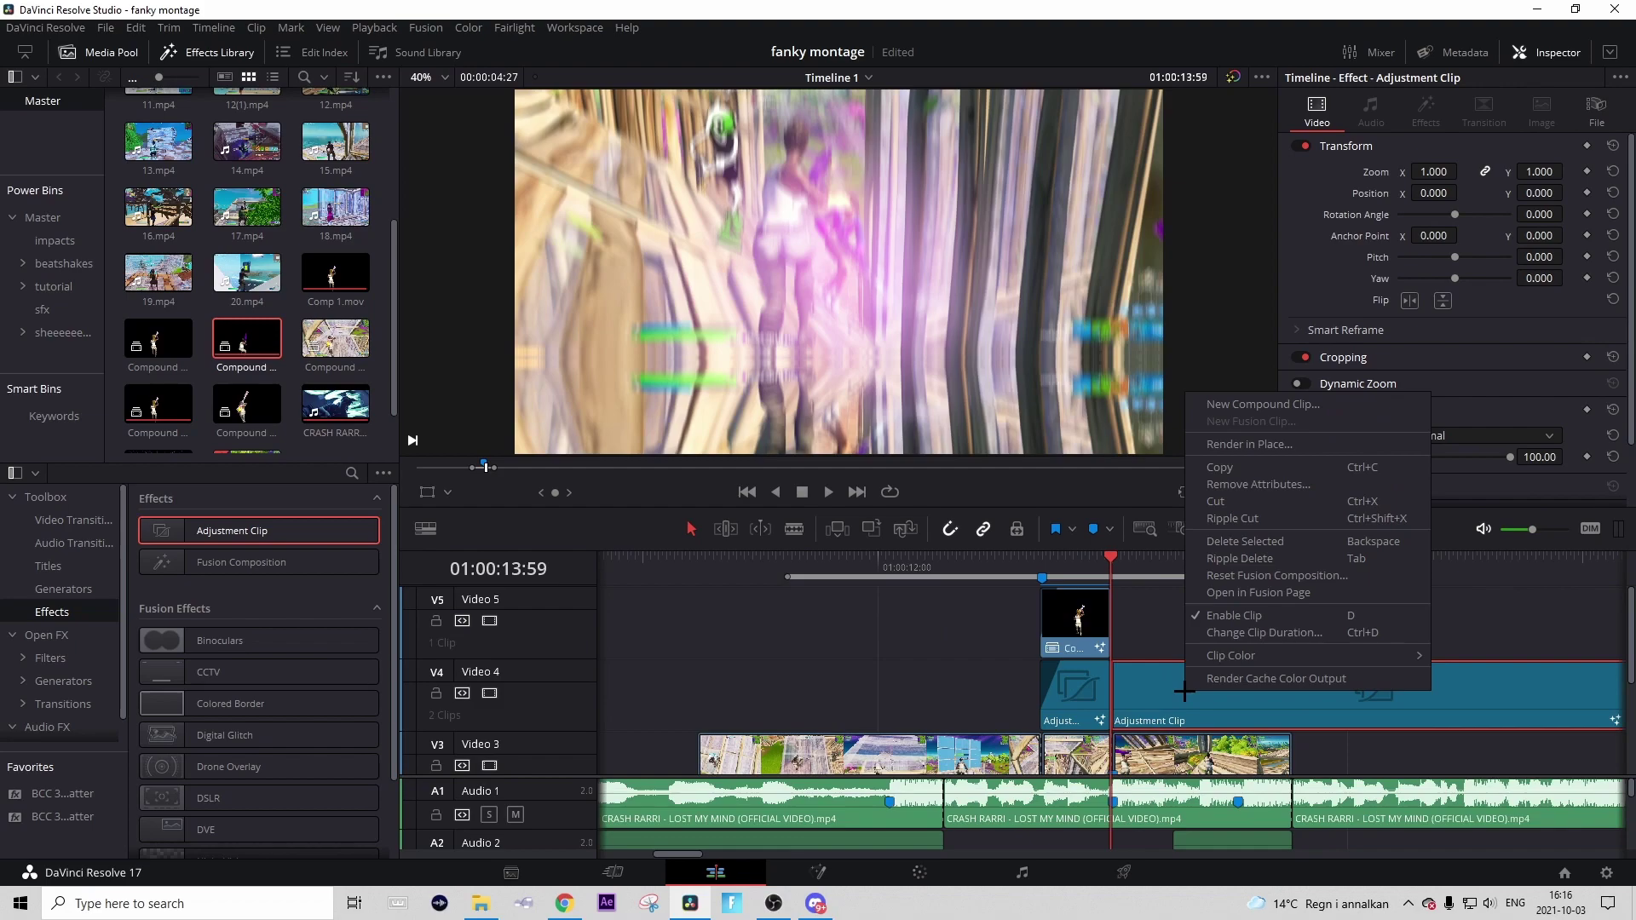
{"action": "left_click", "coordinate": [1220, 680]}
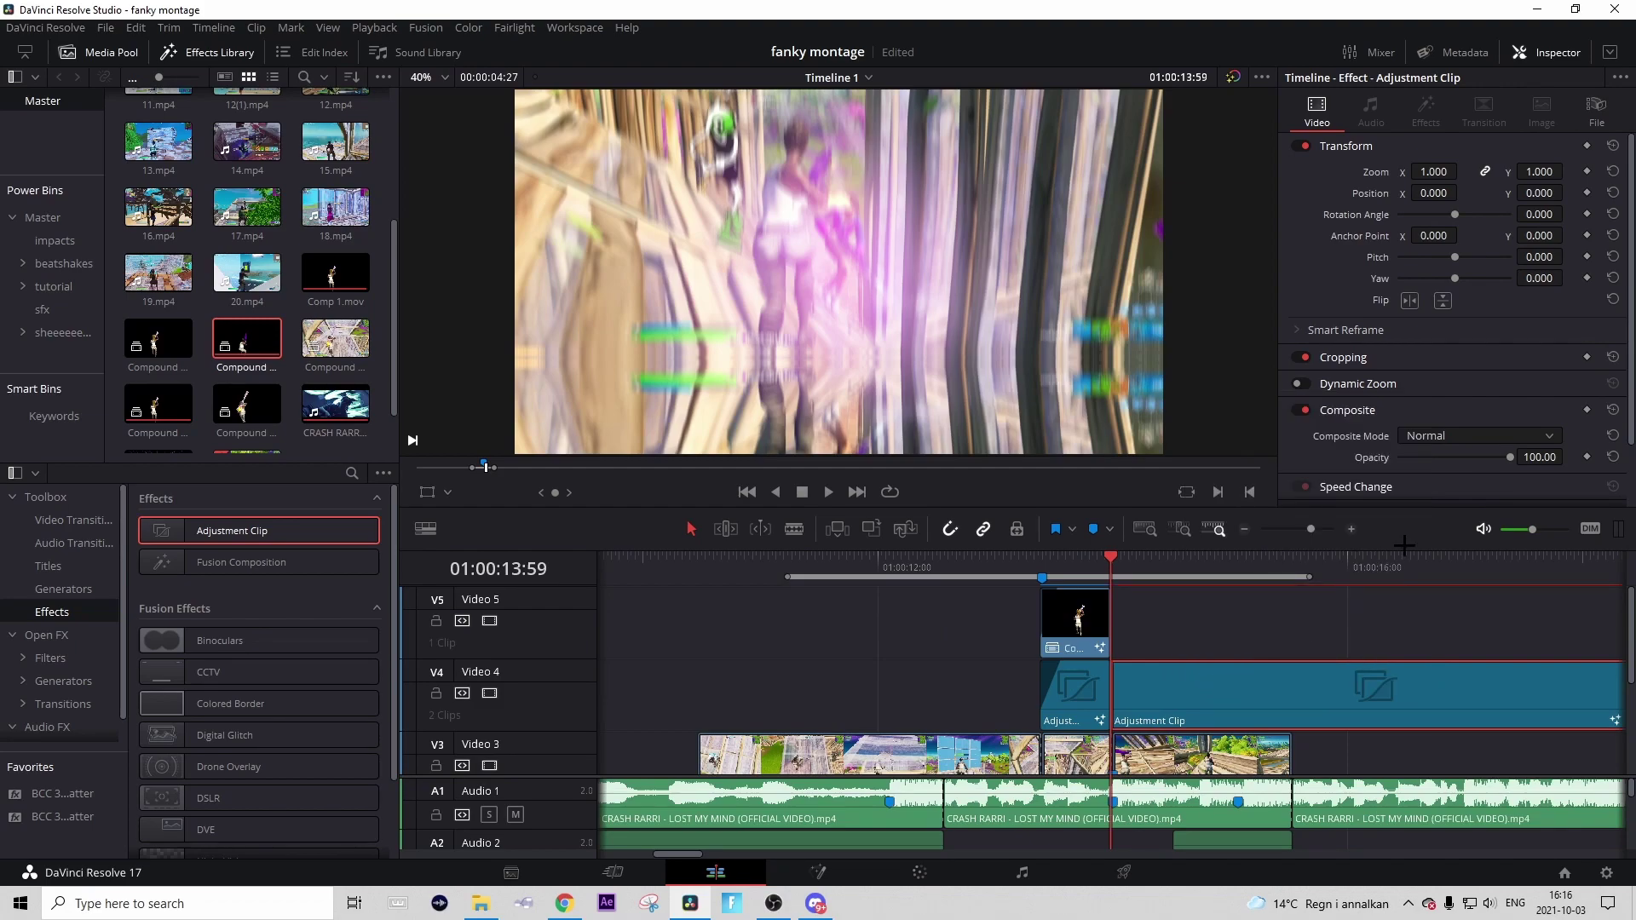
- Shorten the second adjustment clip on Video 4 so it ends at the next beat marker
{"action": "left_click_drag", "start_coordinate": [1312, 530], "coordinate": [1305, 531]}
{"action": "left_click_drag", "start_coordinate": [1349, 699], "coordinate": [1166, 692]}
{"action": "left_click", "coordinate": [1349, 527]}
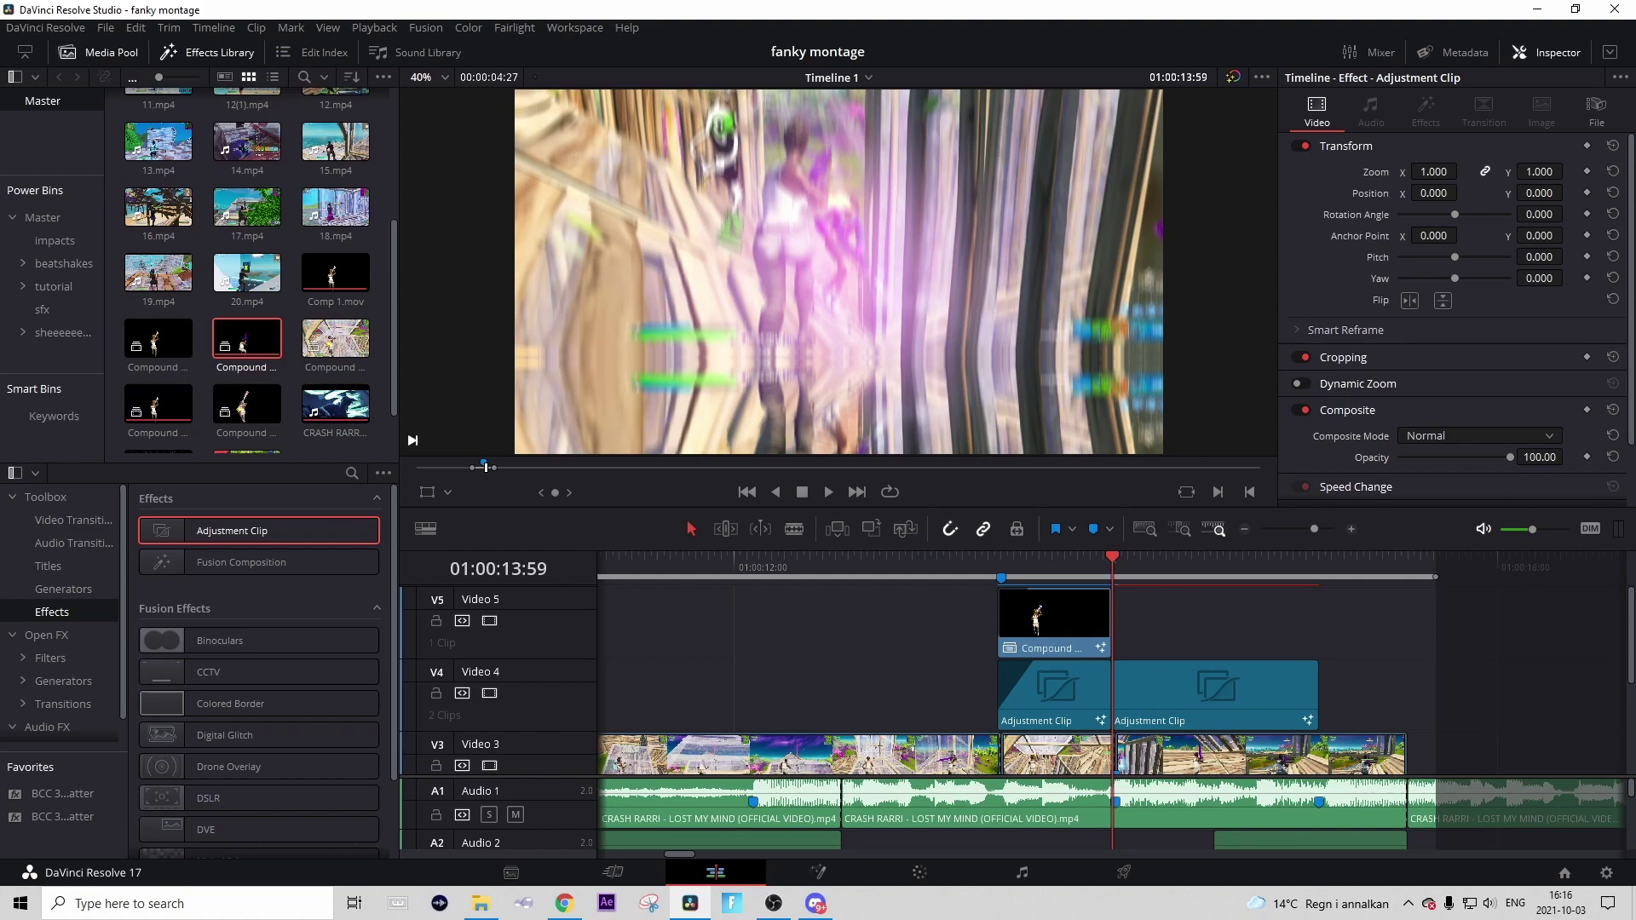
- Bring sovioo type burst 2.mp4 from File Explorer onto Video 5 directly after the compound clip, and play it
{"action": "key", "text": "alt+Tab"}
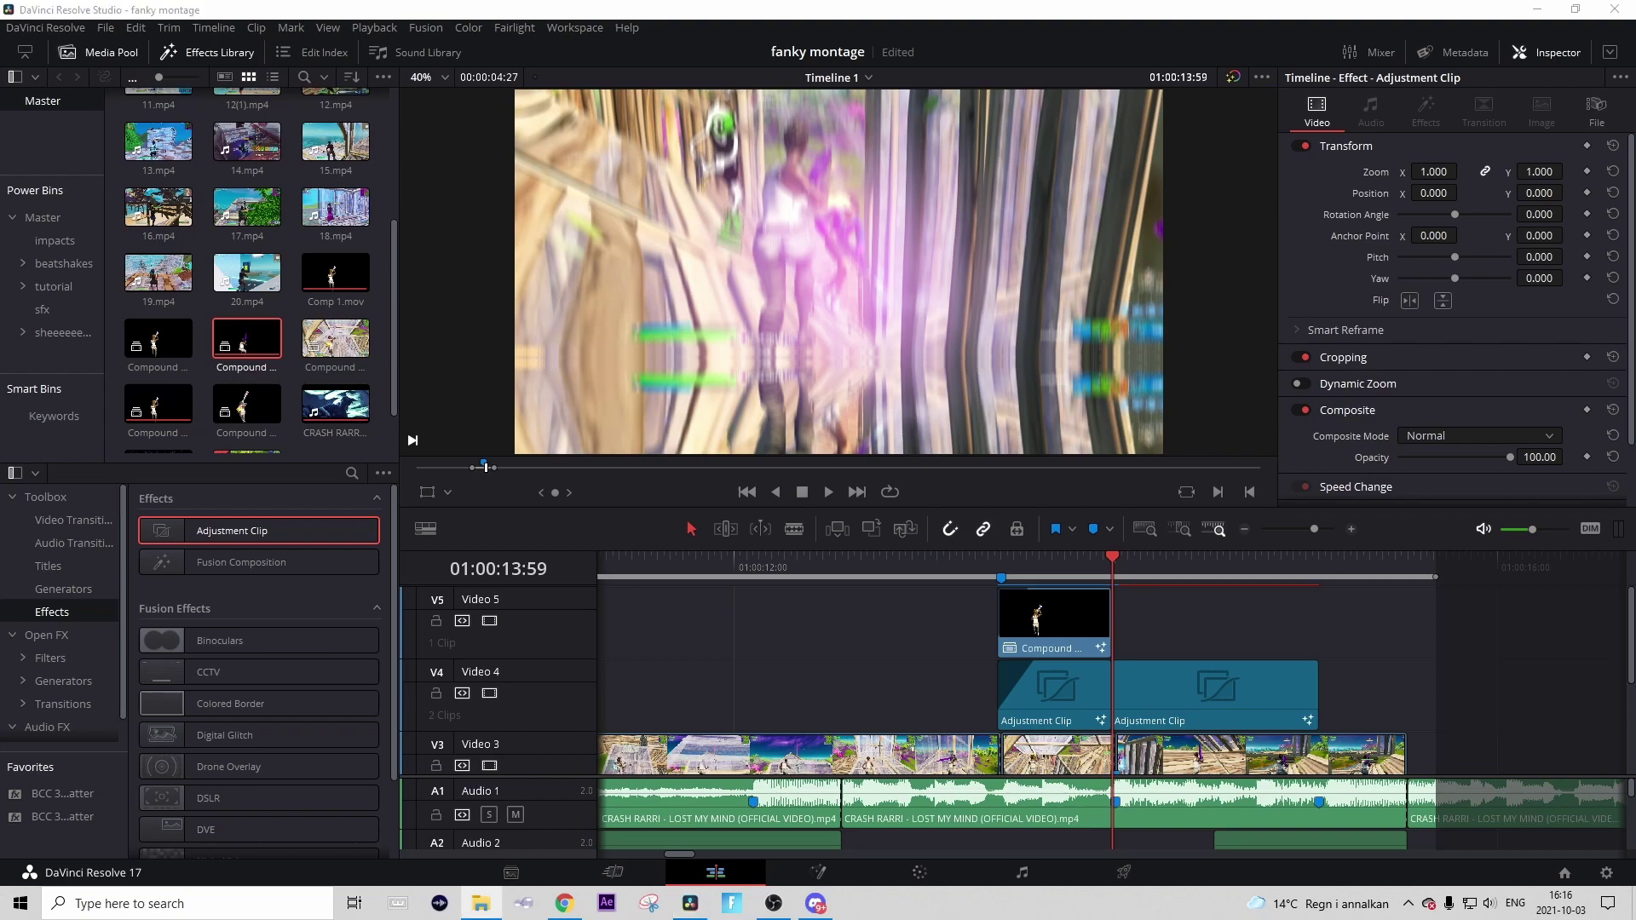
{"action": "left_click_drag", "start_coordinate": [1633, 503], "coordinate": [1118, 649]}
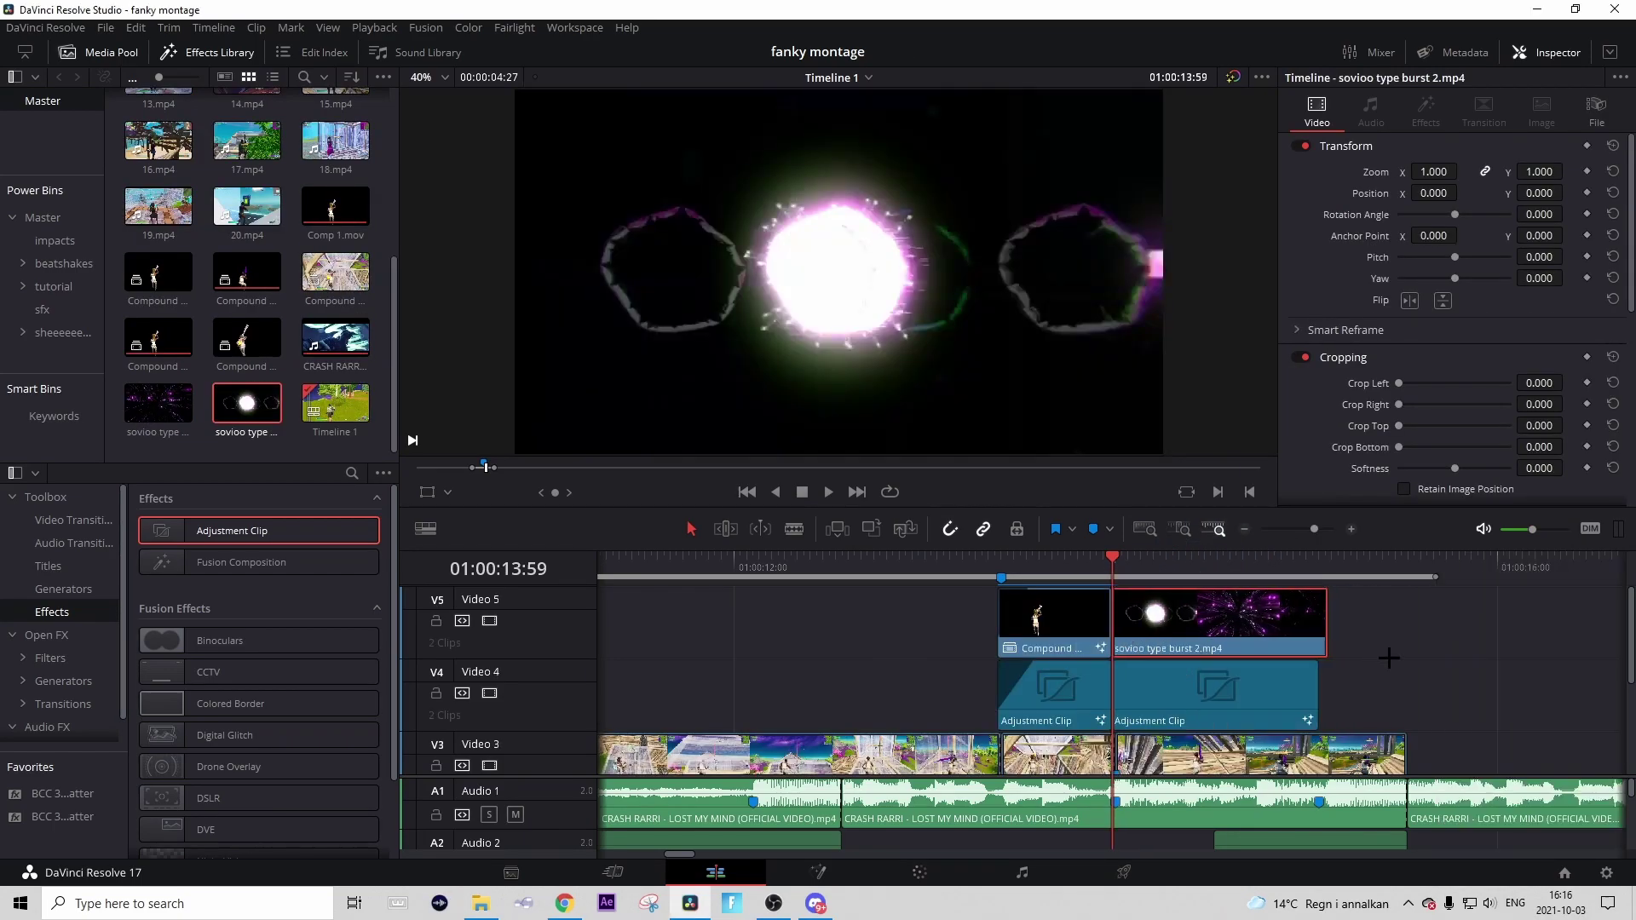
{"action": "key", "text": "space"}
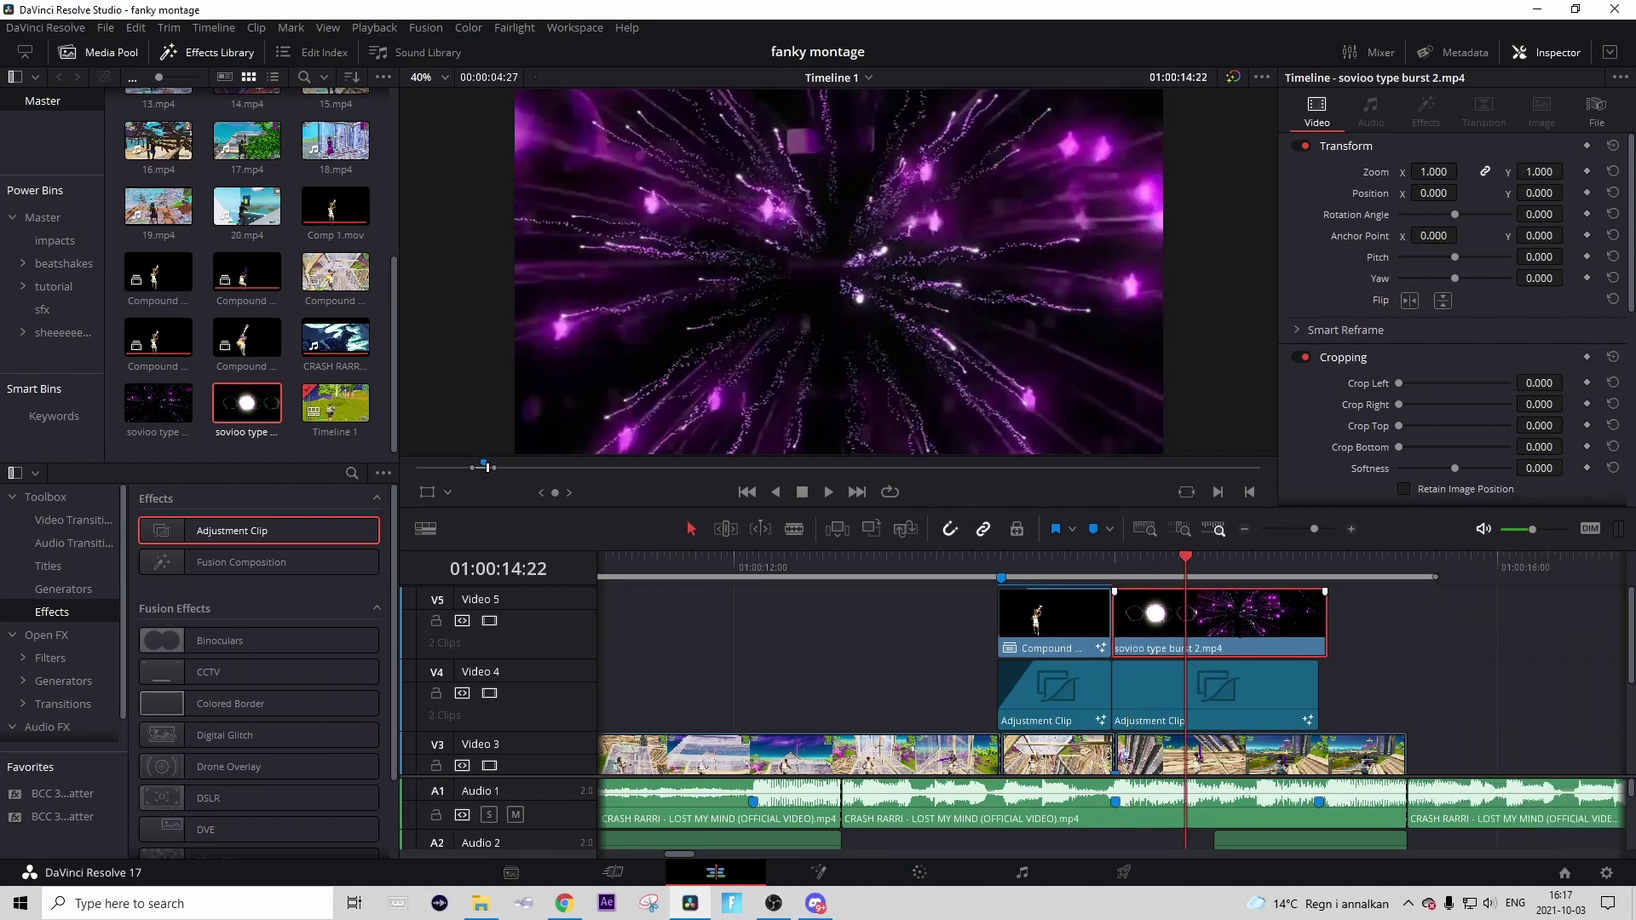
- Add a DeltaKeyer to the burst clip in Fusion with a black reference colour, and return to the Edit page
{"action": "left_click", "coordinate": [855, 866]}
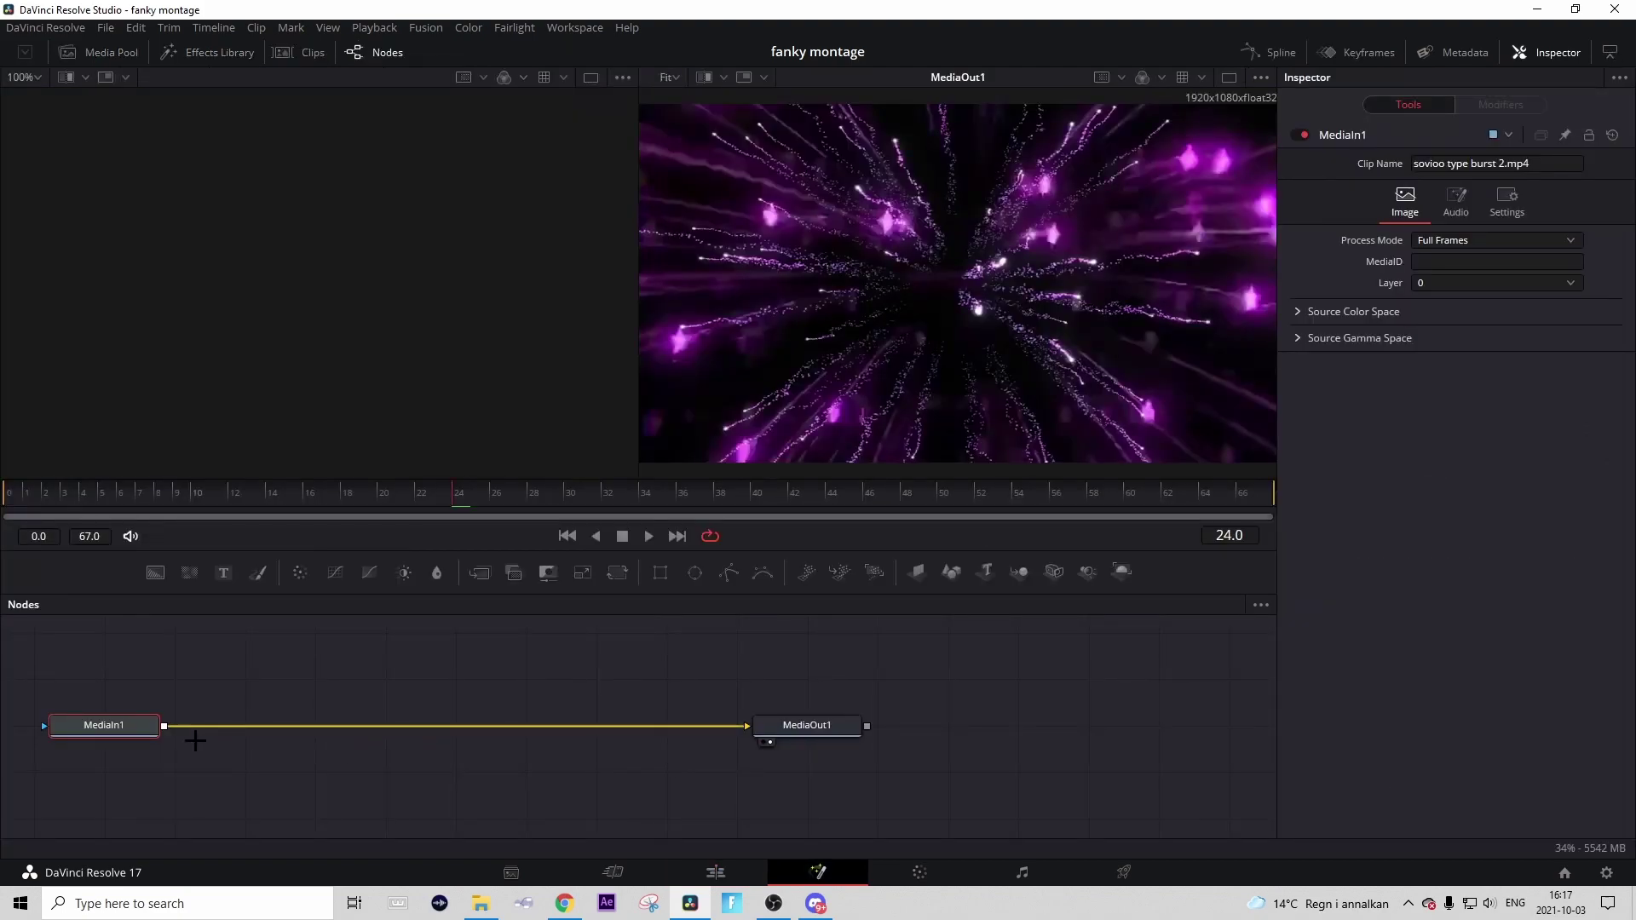
{"action": "key", "text": "shift+space"}
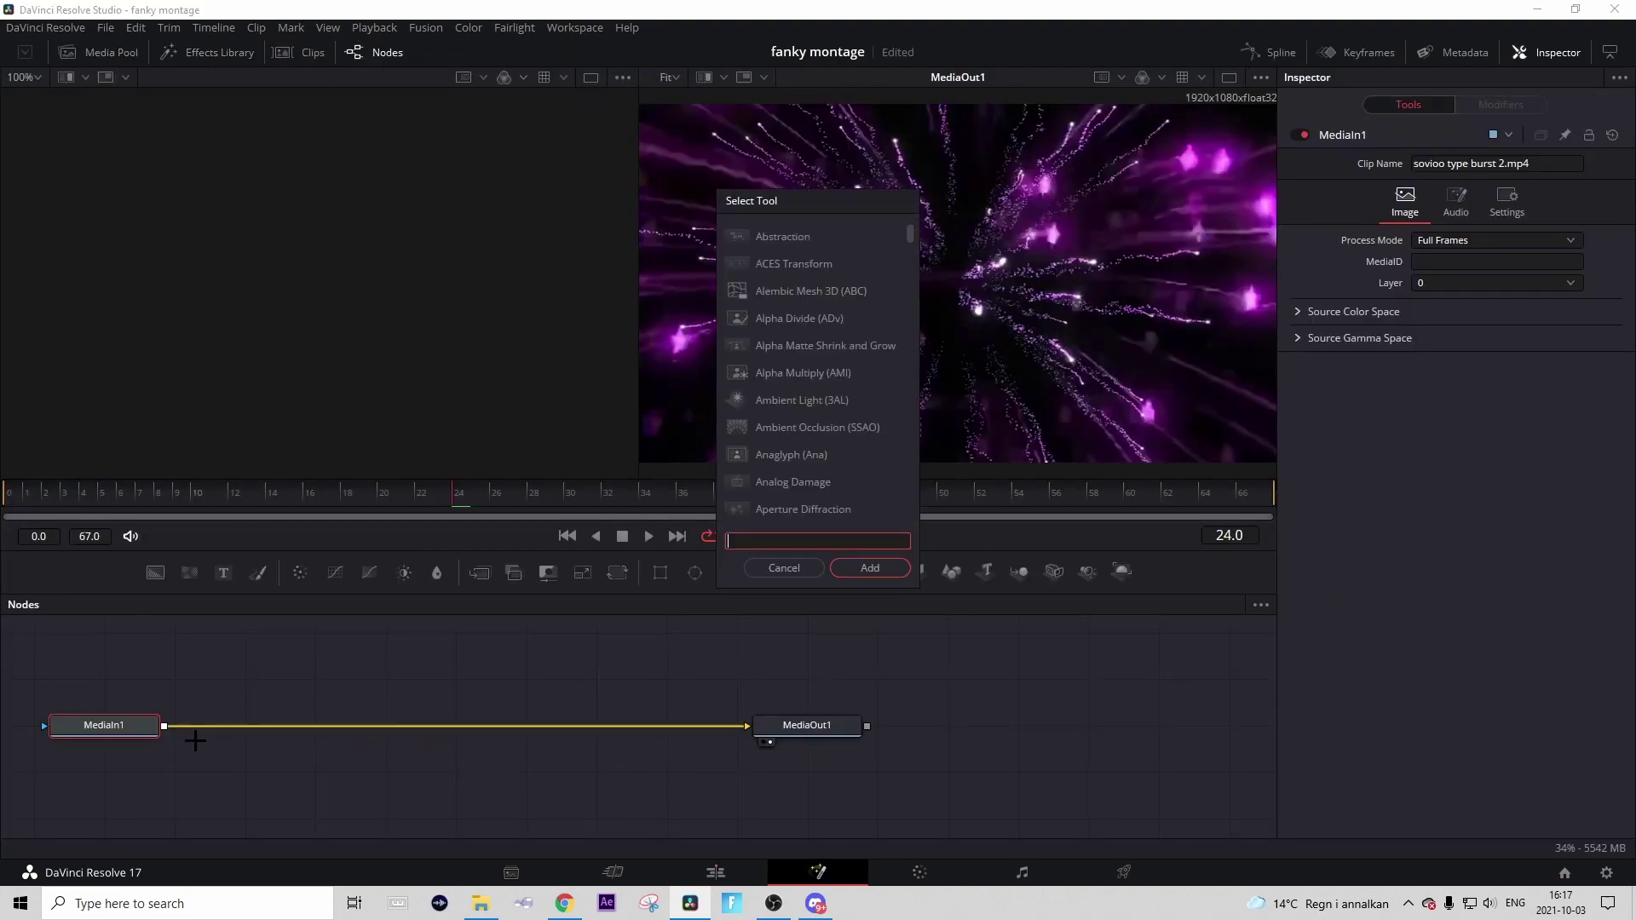
{"action": "type", "text": "delat"}
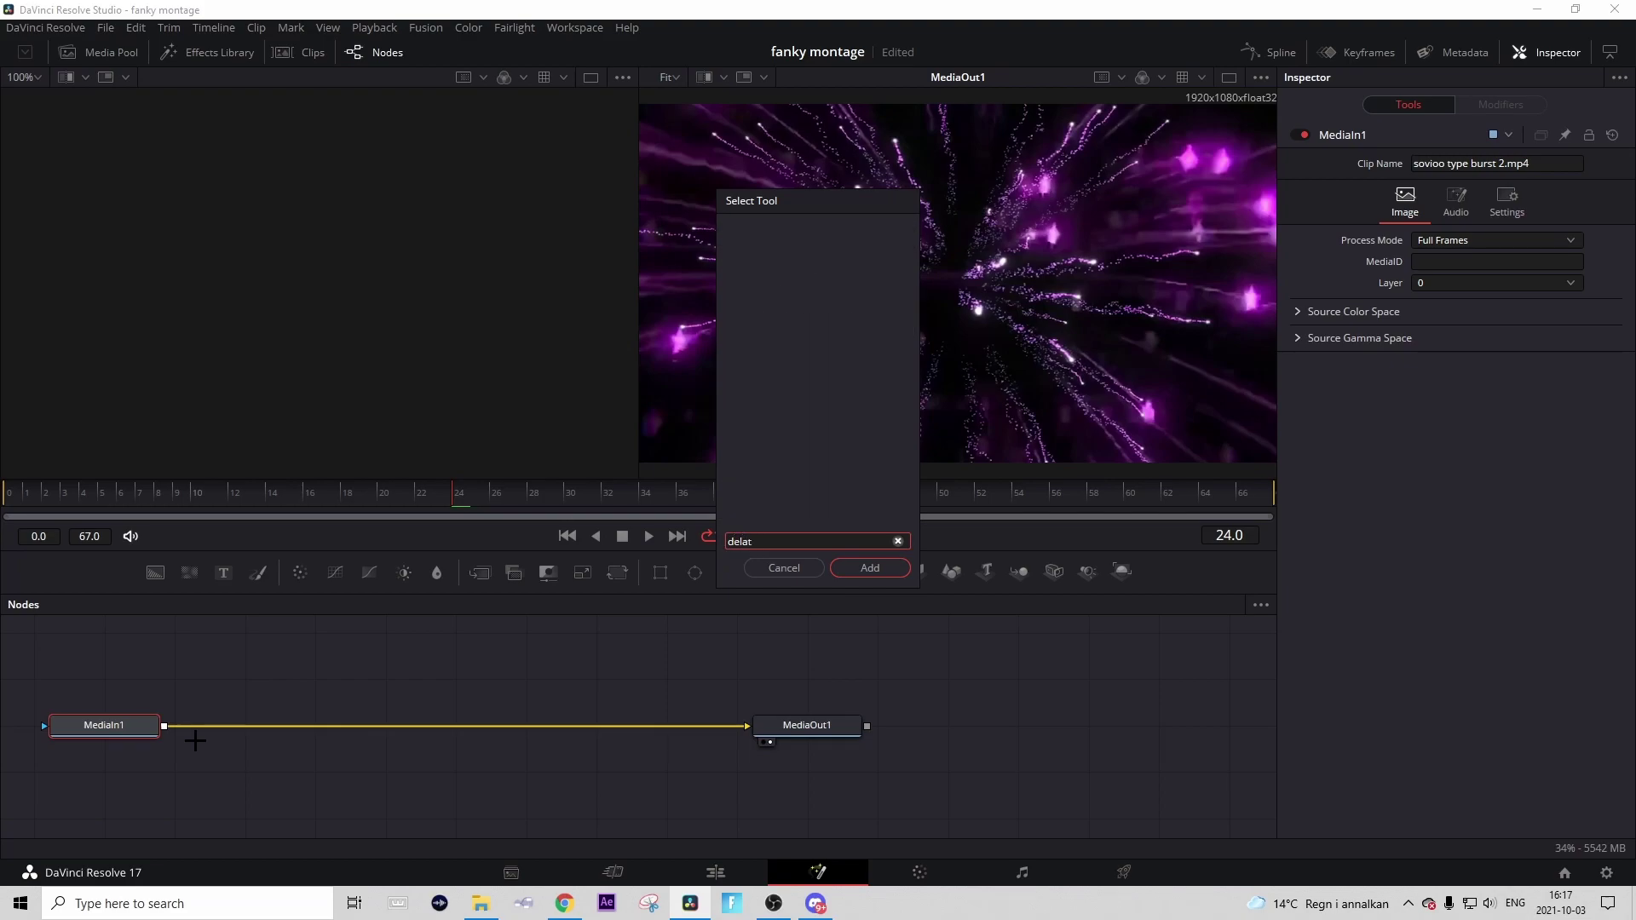
{"action": "key", "text": "Return"}
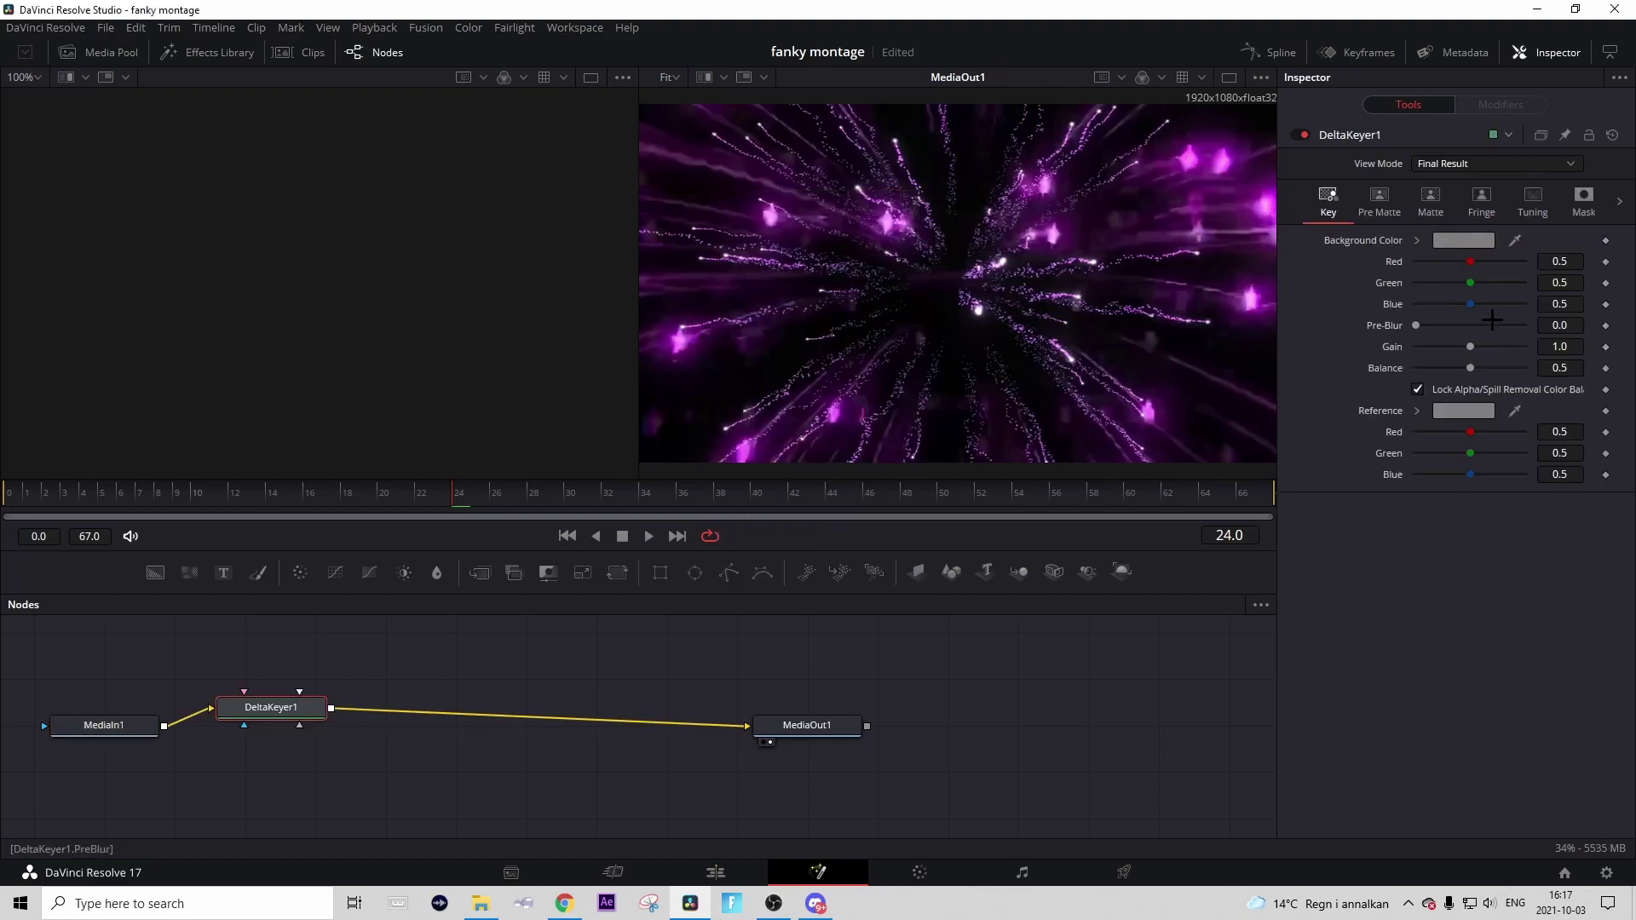
{"action": "left_click", "coordinate": [1464, 409]}
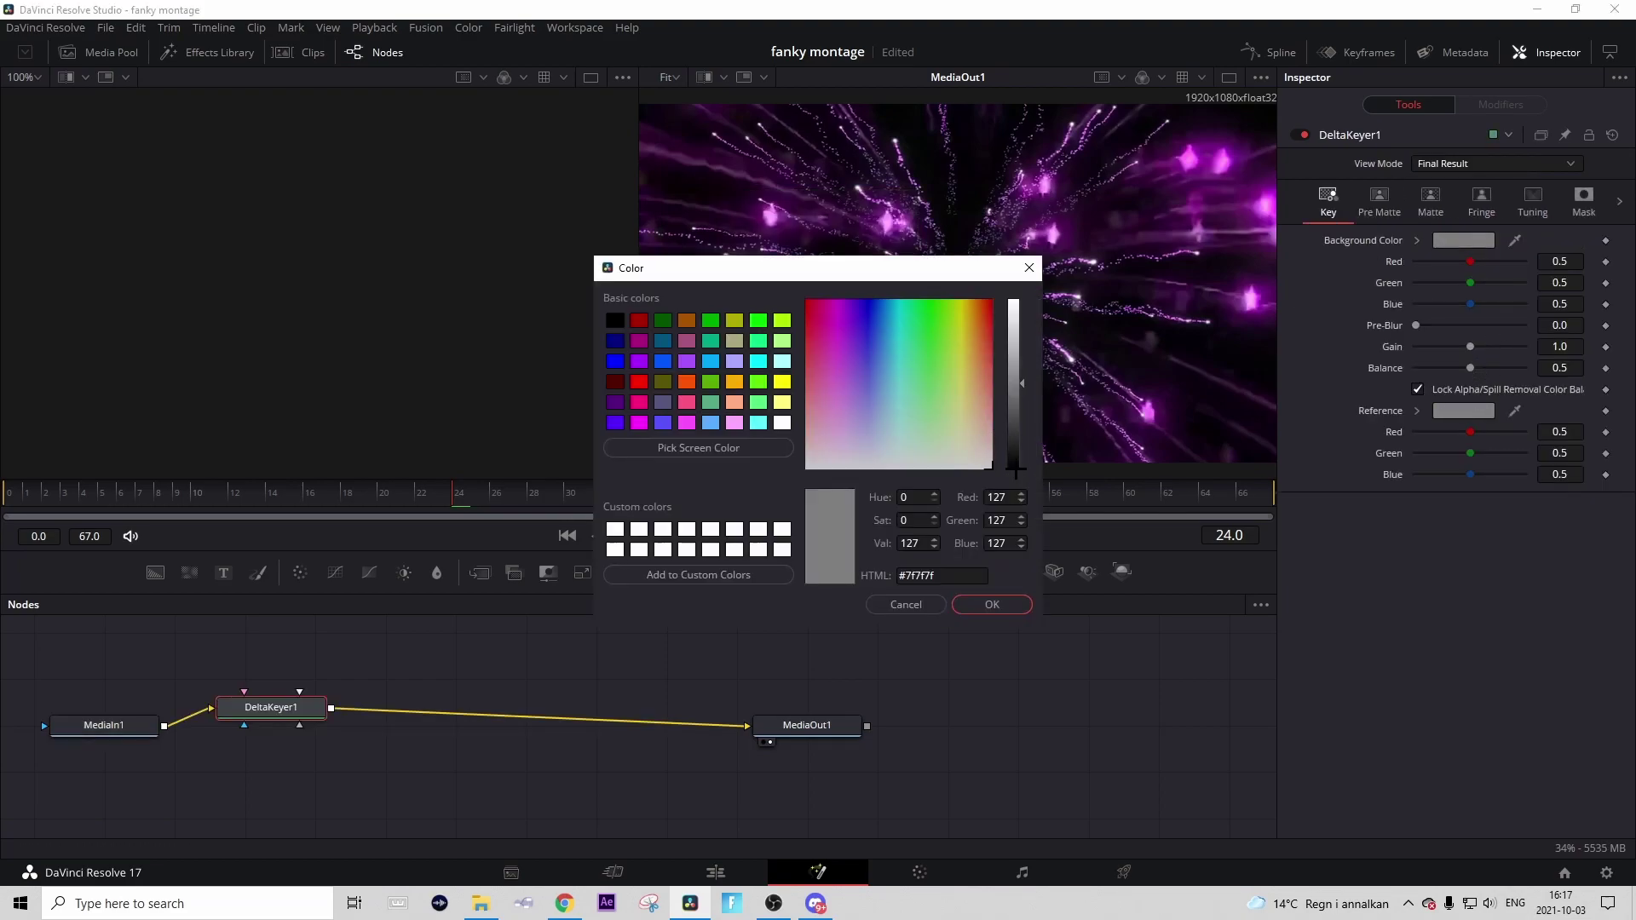
{"action": "left_click", "coordinate": [1013, 467]}
{"action": "left_click", "coordinate": [1009, 604]}
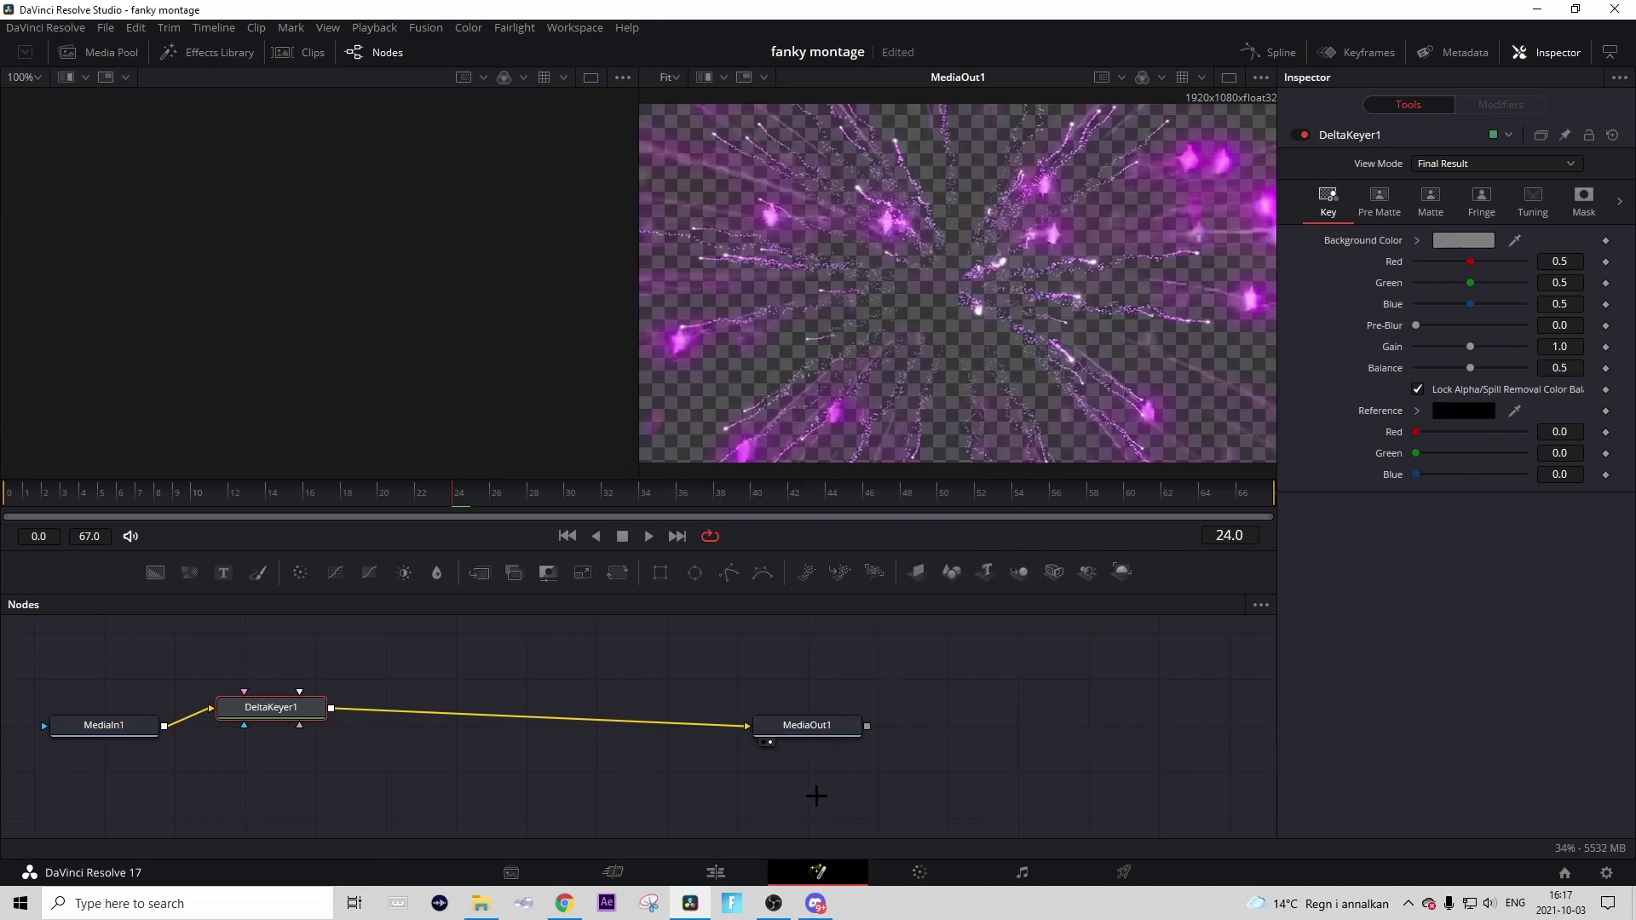
{"action": "left_click", "coordinate": [738, 873]}
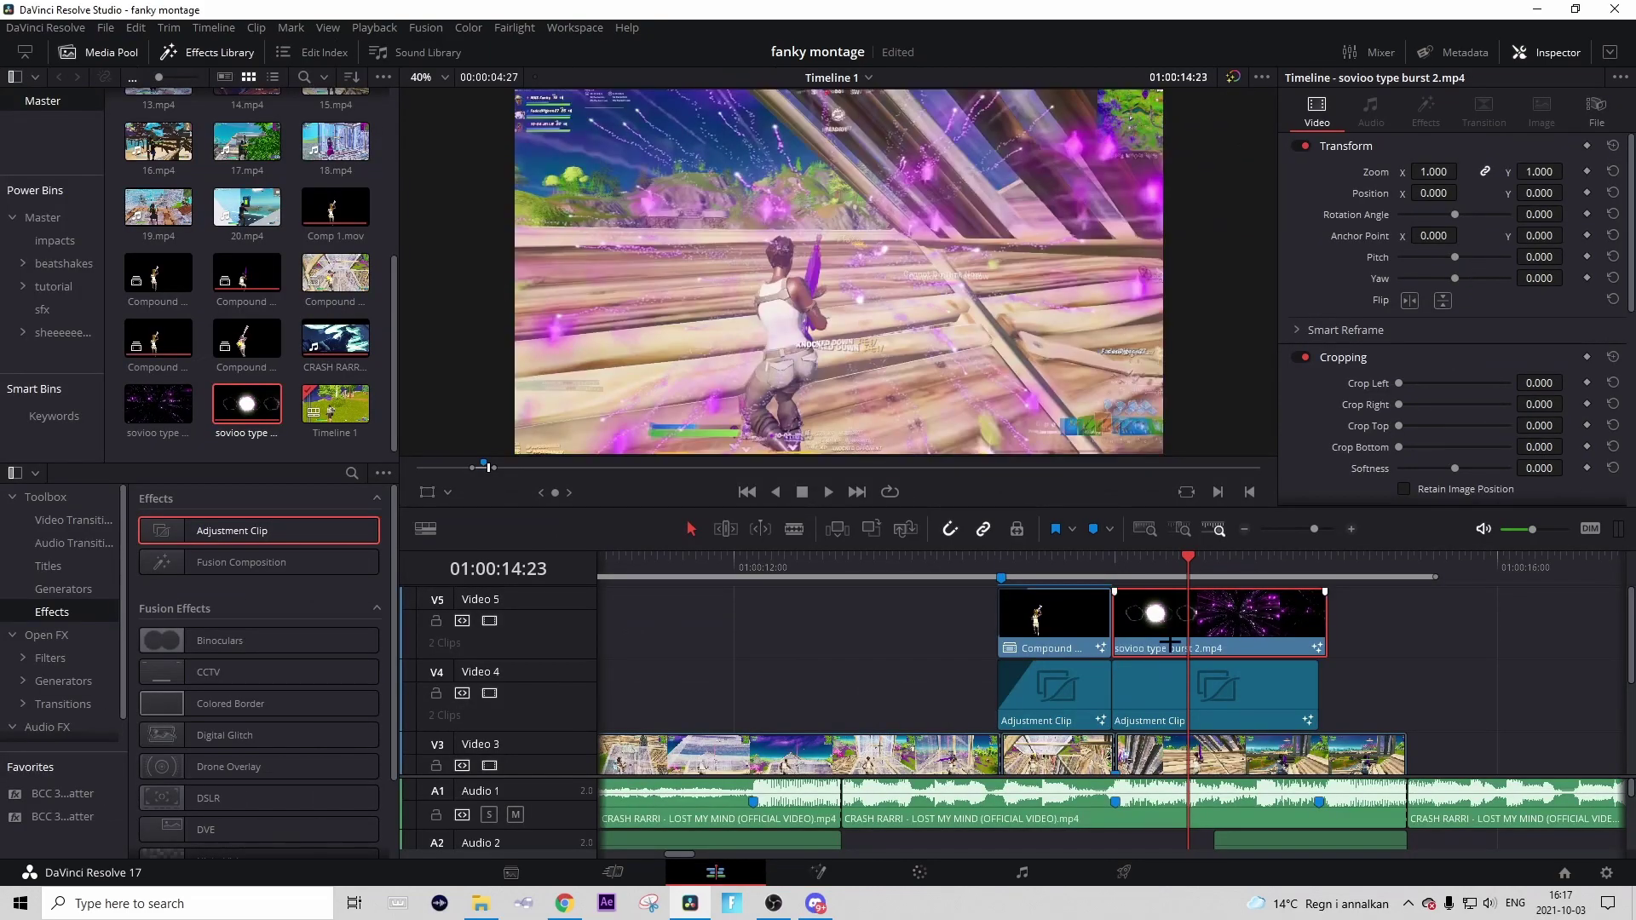
- Go to 01:00:14:00 and check the Render Cache Color Output setting of the second adjustment clip
{"action": "left_click", "coordinate": [1115, 590]}
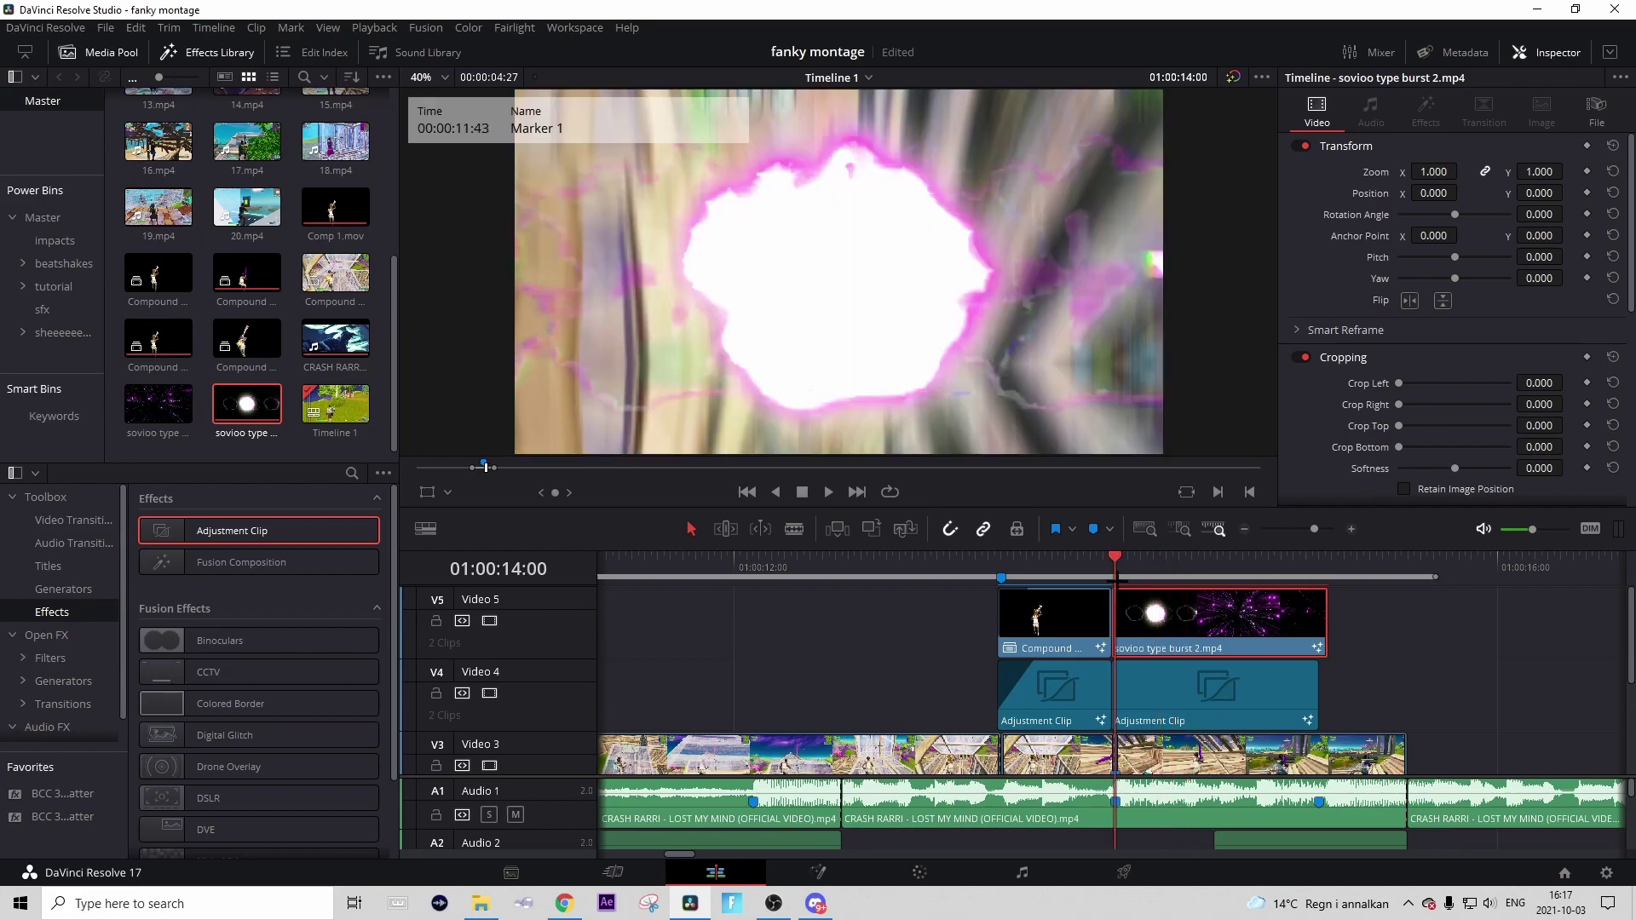
{"action": "right_click", "coordinate": [1150, 645]}
{"action": "right_click", "coordinate": [1159, 679]}
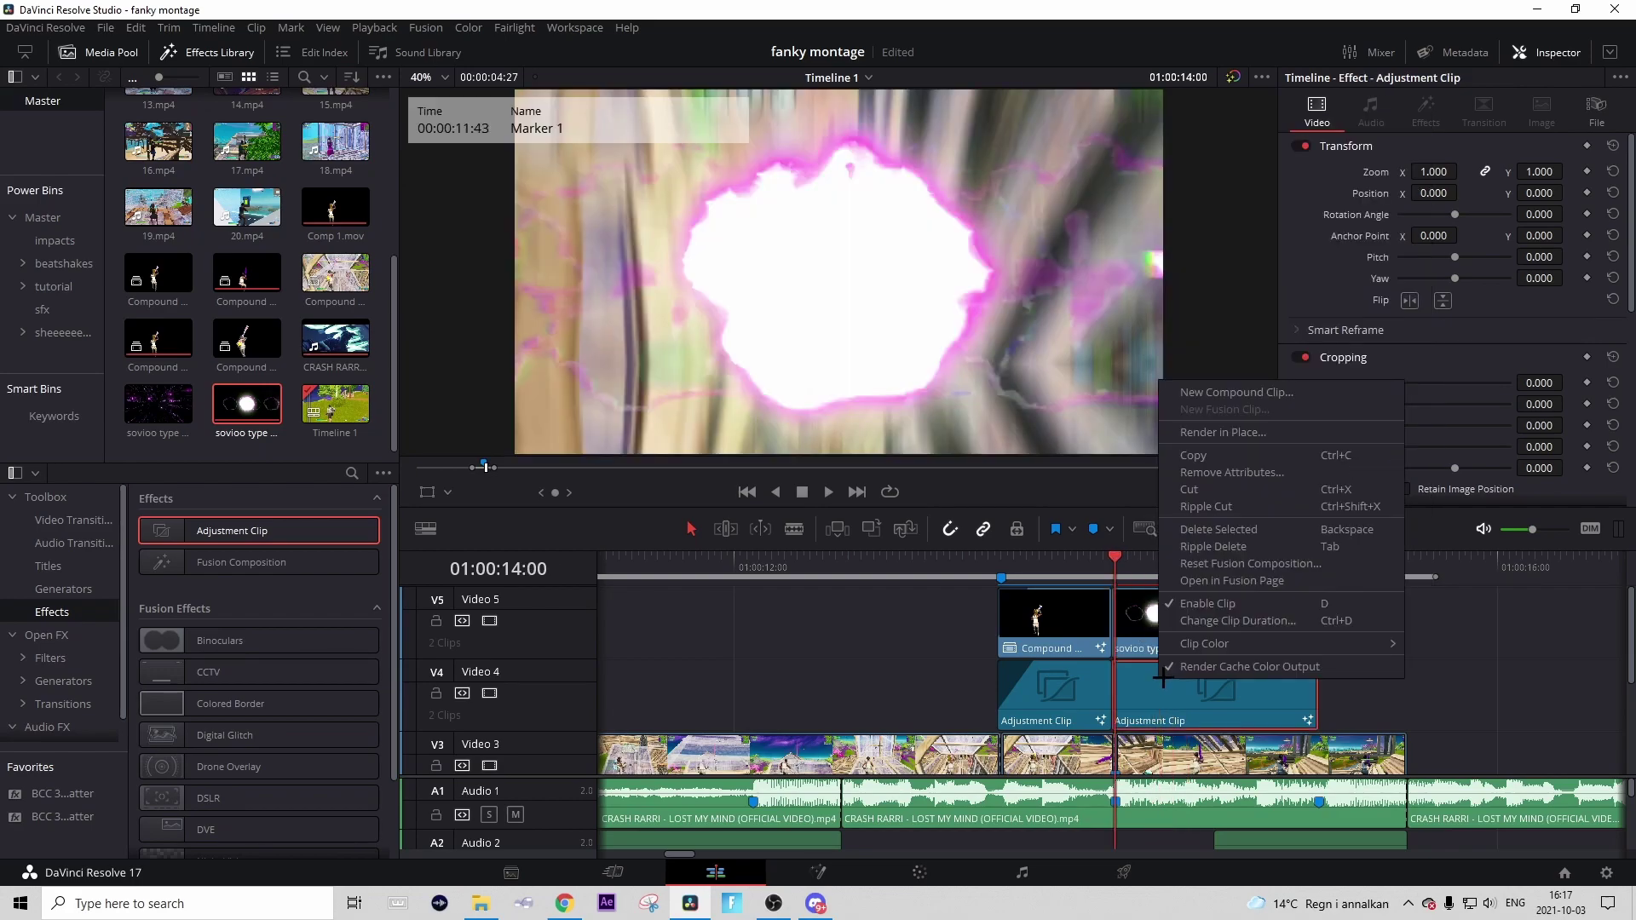
{"action": "left_click", "coordinate": [1424, 692]}
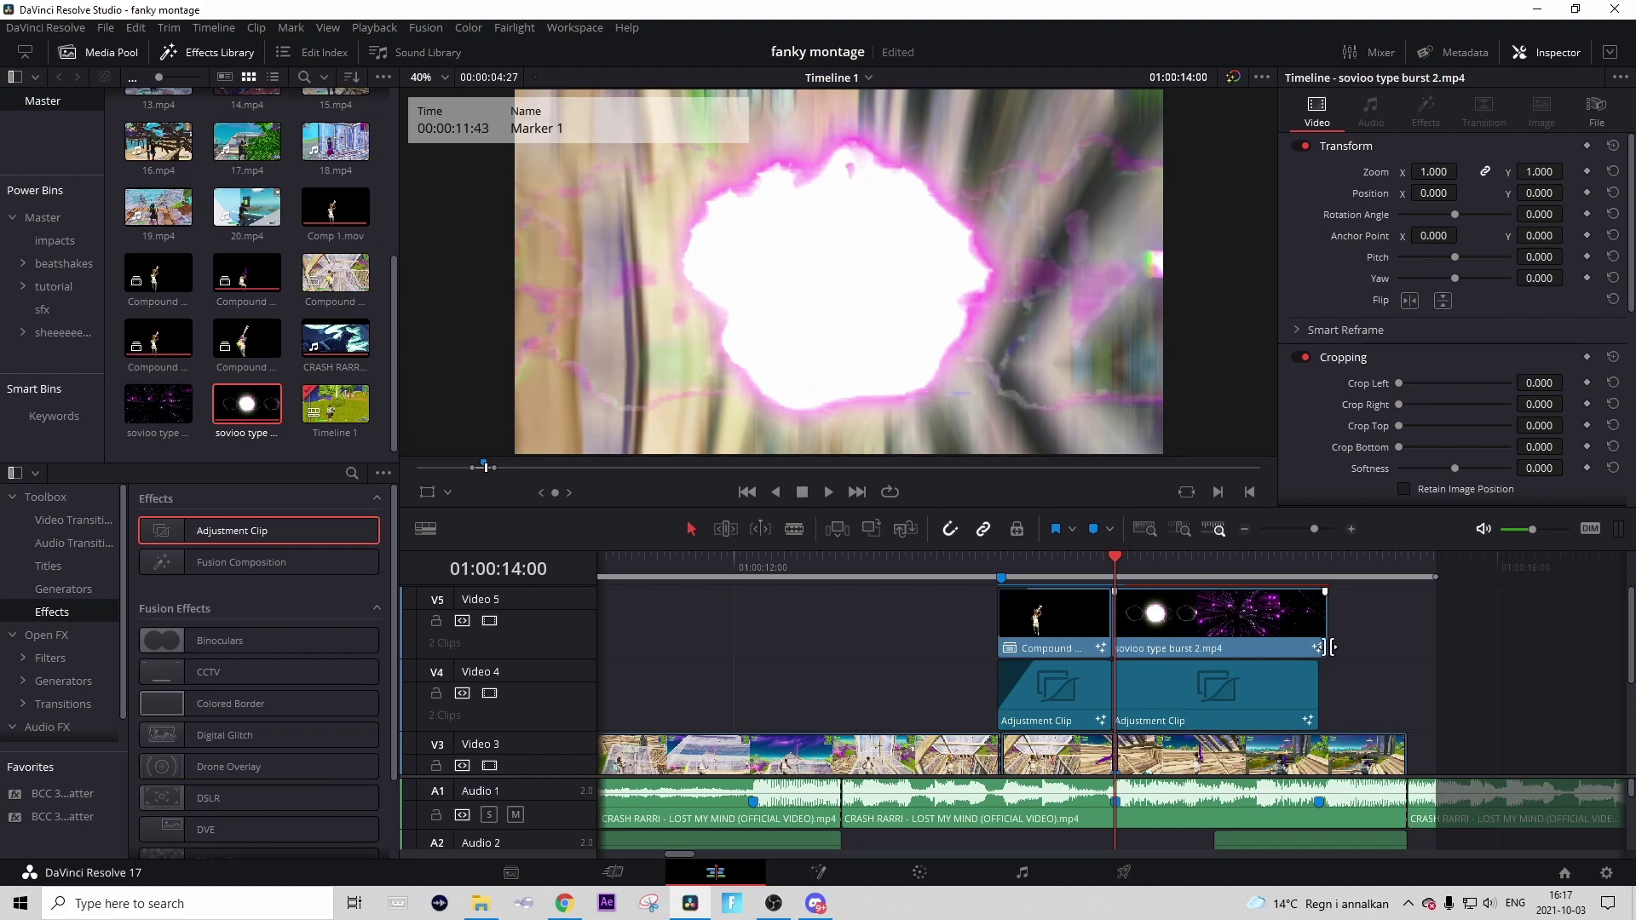
- Set the burst clip's opacity to 65.40 with a keyframe at 01:00:14:00
{"action": "left_click", "coordinate": [1313, 622]}
{"action": "scroll", "coordinate": [1472, 365], "scroll_direction": "down", "scroll_amount": 3}
{"action": "scroll", "coordinate": [1473, 364], "scroll_direction": "down", "scroll_amount": 1}
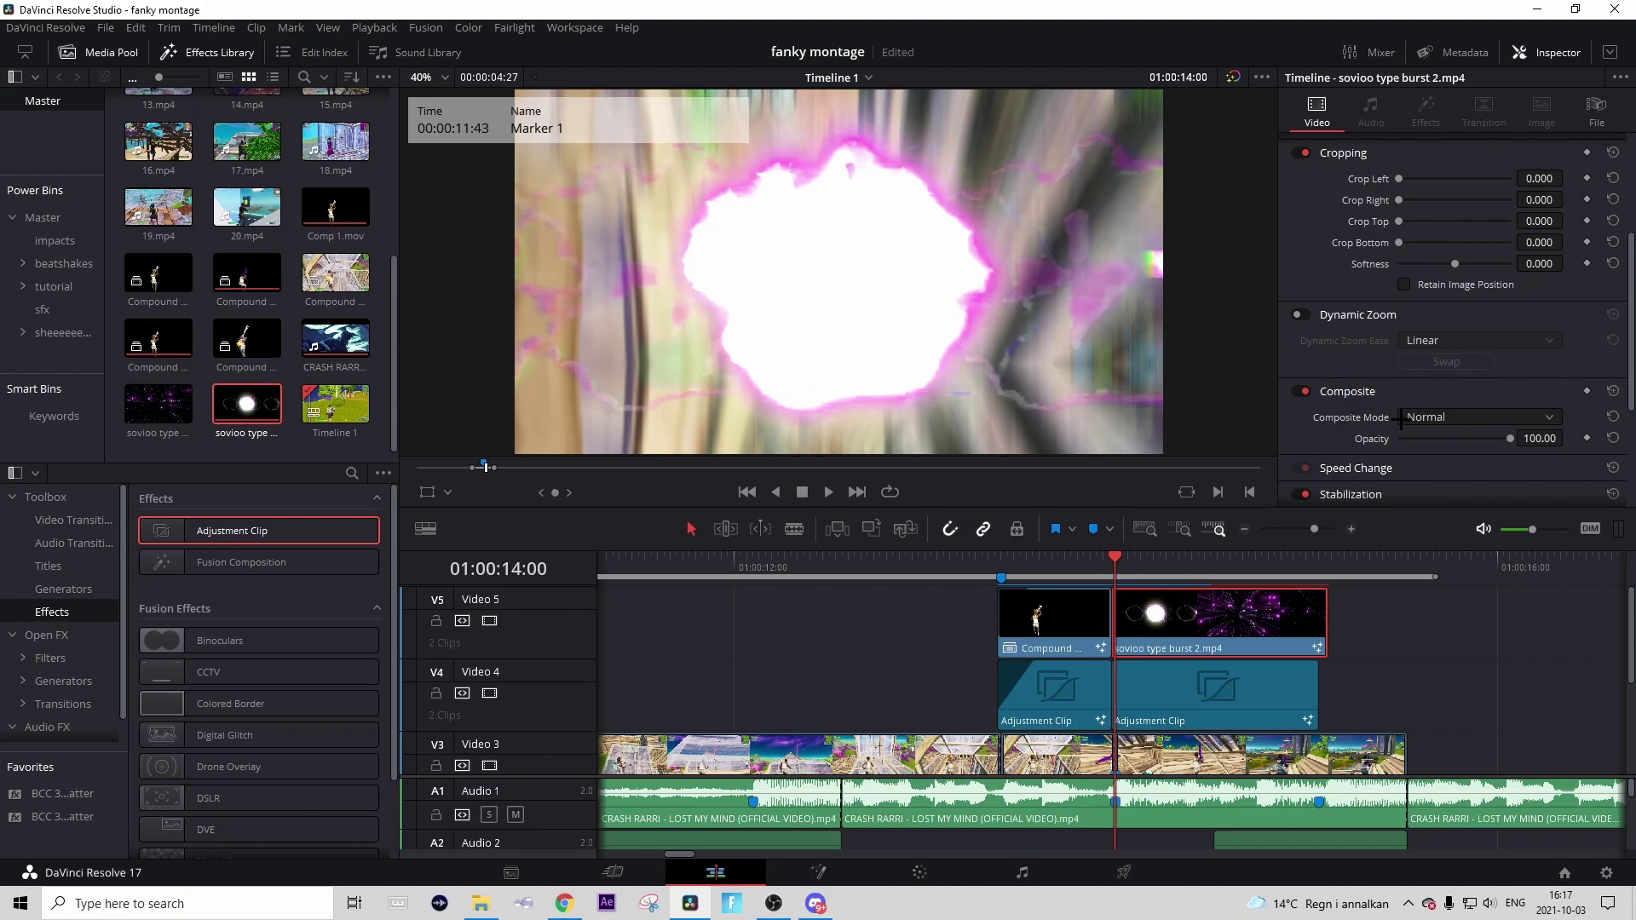
{"action": "left_click_drag", "start_coordinate": [1538, 439], "coordinate": [1482, 439]}
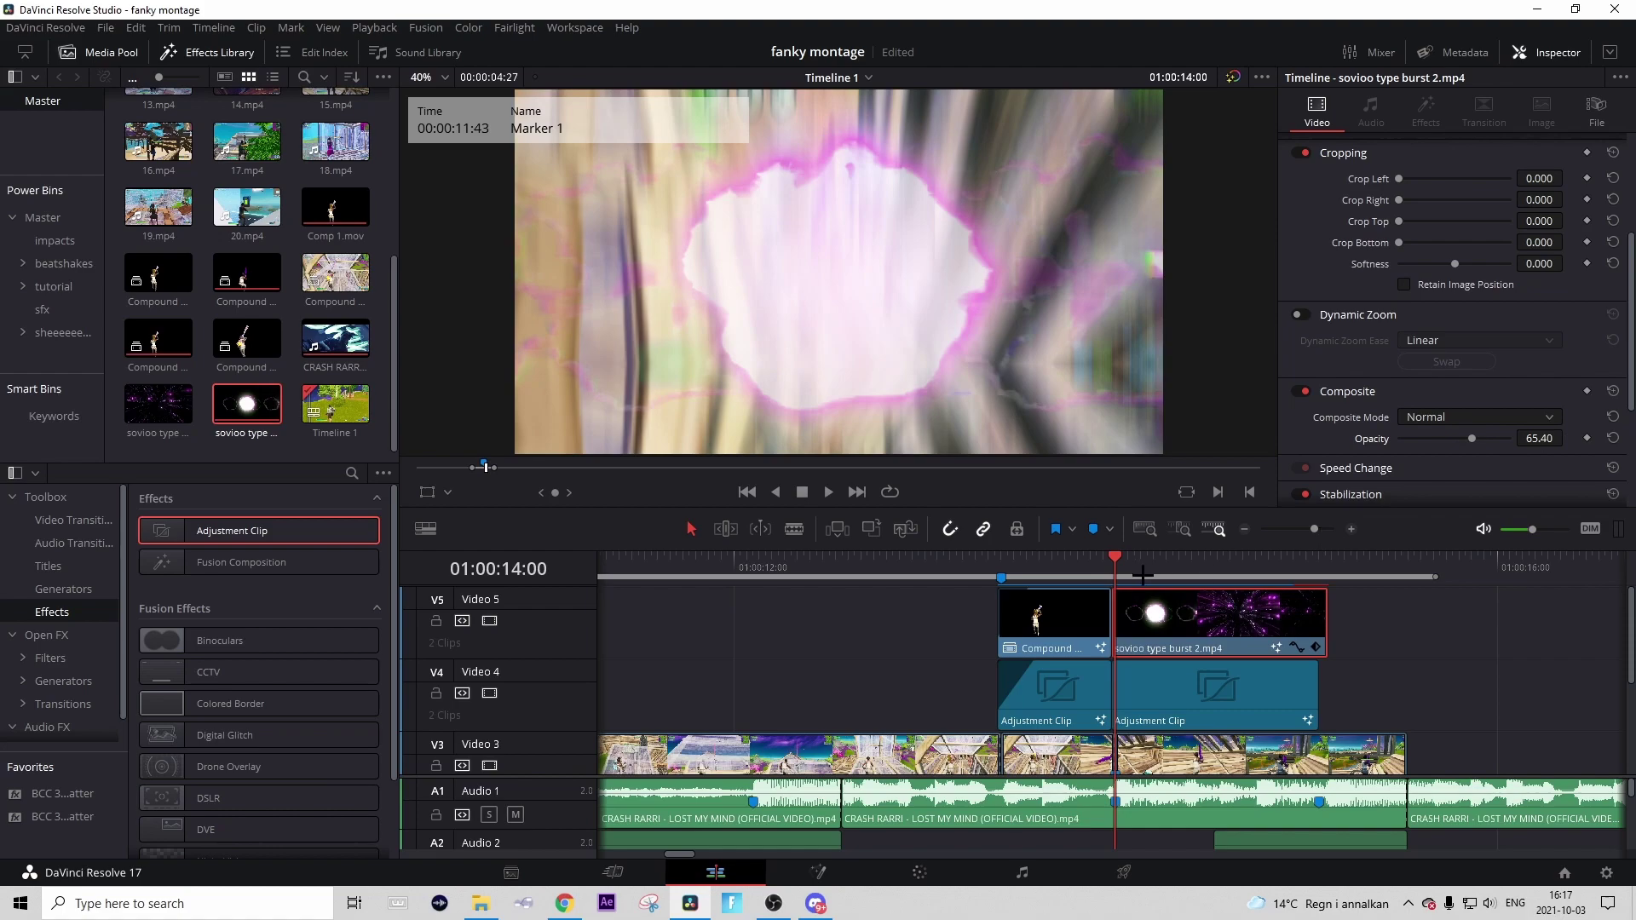